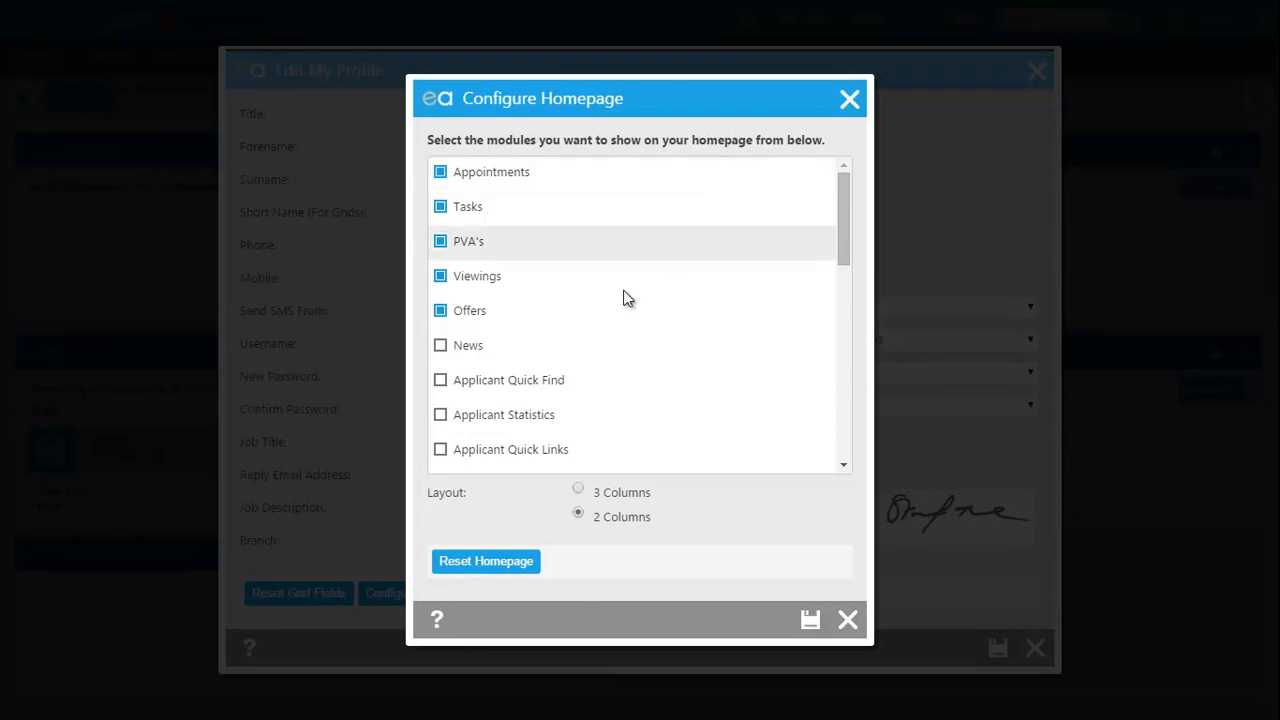
- Replace the PVA's and Offers homepage modules with Applicant, Property and Viewings Quick Links, and save the homepage and profile settings
{"action": "left_click", "coordinate": [440, 242]}
{"action": "left_click", "coordinate": [440, 311]}
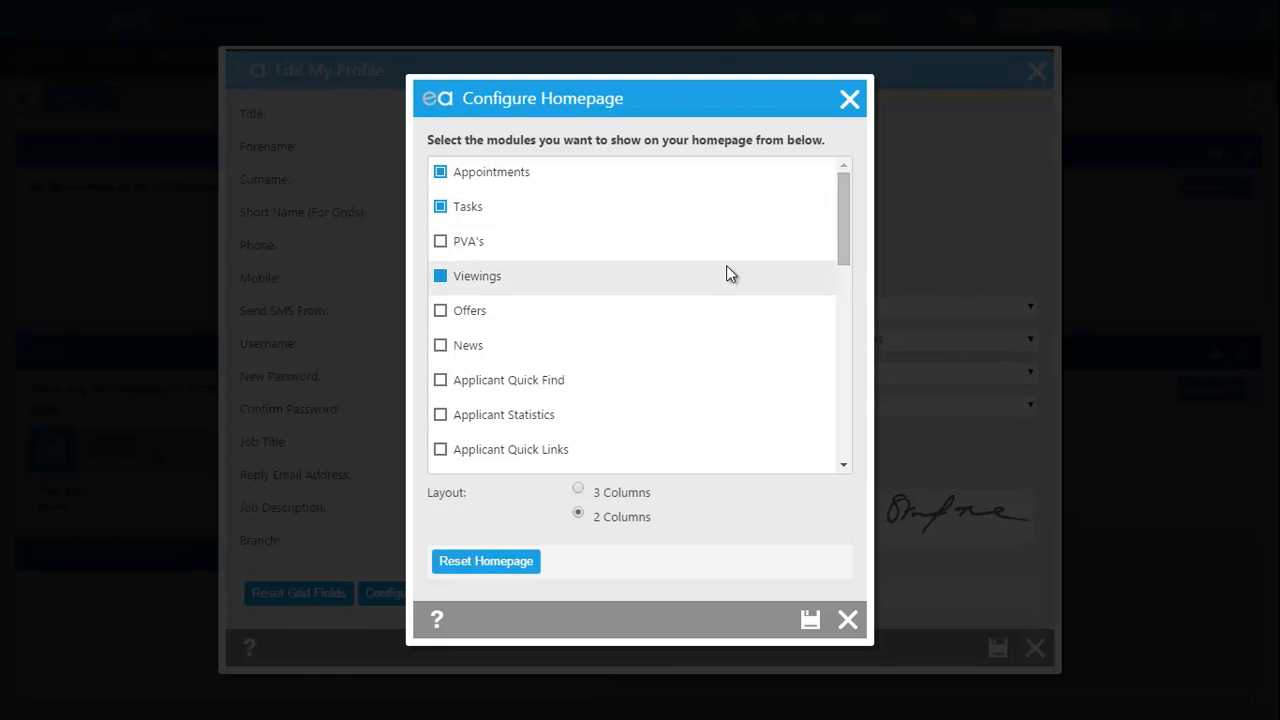
{"action": "scroll", "coordinate": [726, 270], "scroll_direction": "down", "scroll_amount": 1}
{"action": "left_click", "coordinate": [441, 358]}
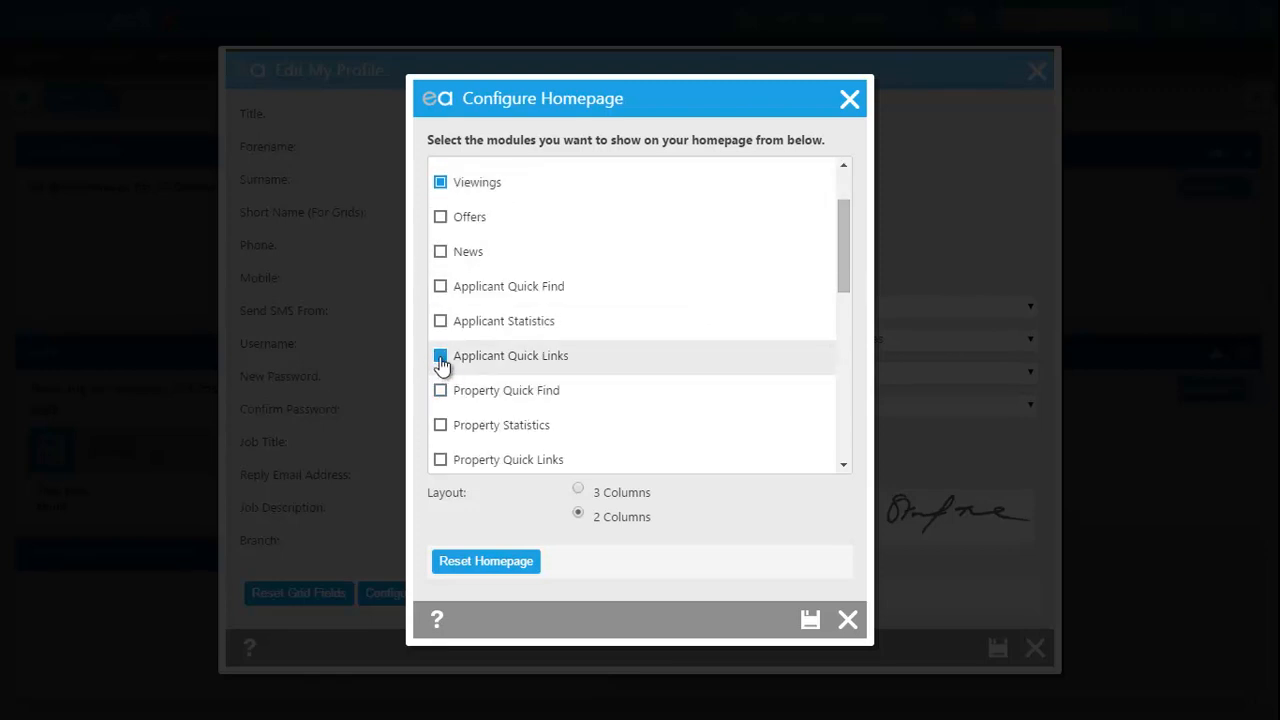
{"action": "scroll", "coordinate": [442, 366], "scroll_direction": "down", "scroll_amount": 1}
{"action": "left_click", "coordinate": [441, 368]}
{"action": "scroll", "coordinate": [443, 372], "scroll_direction": "down", "scroll_amount": 1}
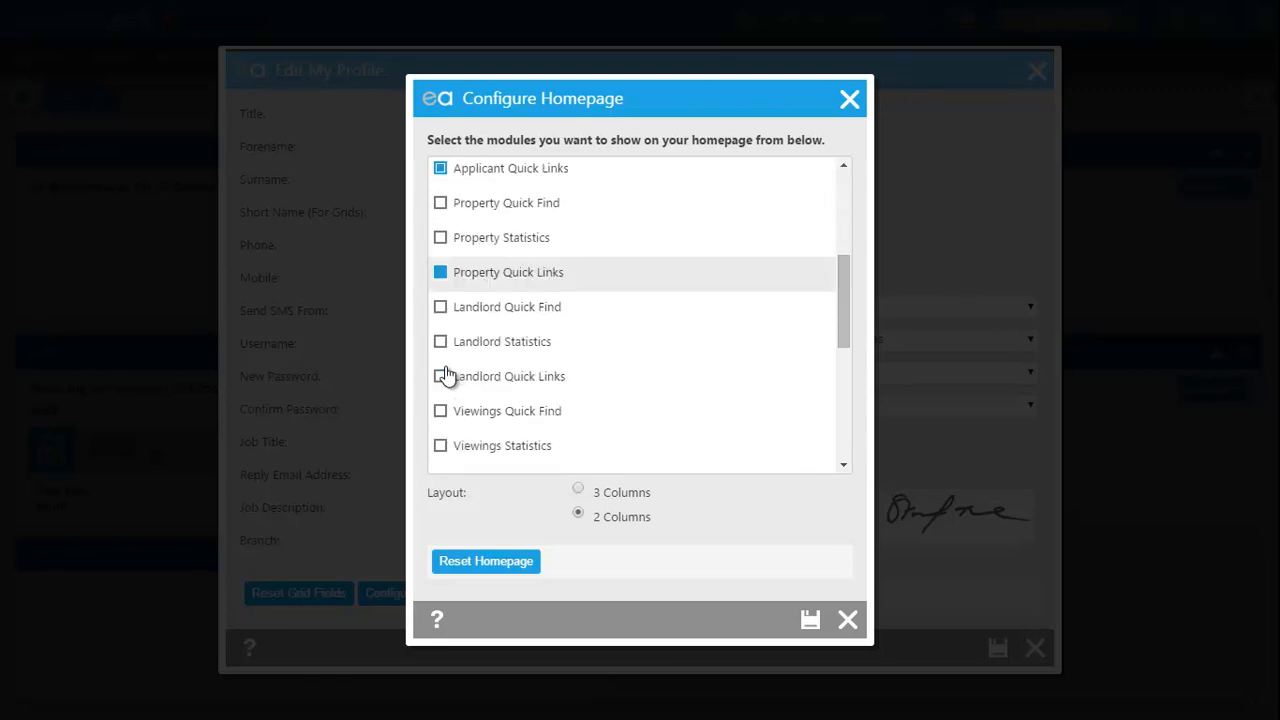
{"action": "scroll", "coordinate": [445, 380], "scroll_direction": "down", "scroll_amount": 1}
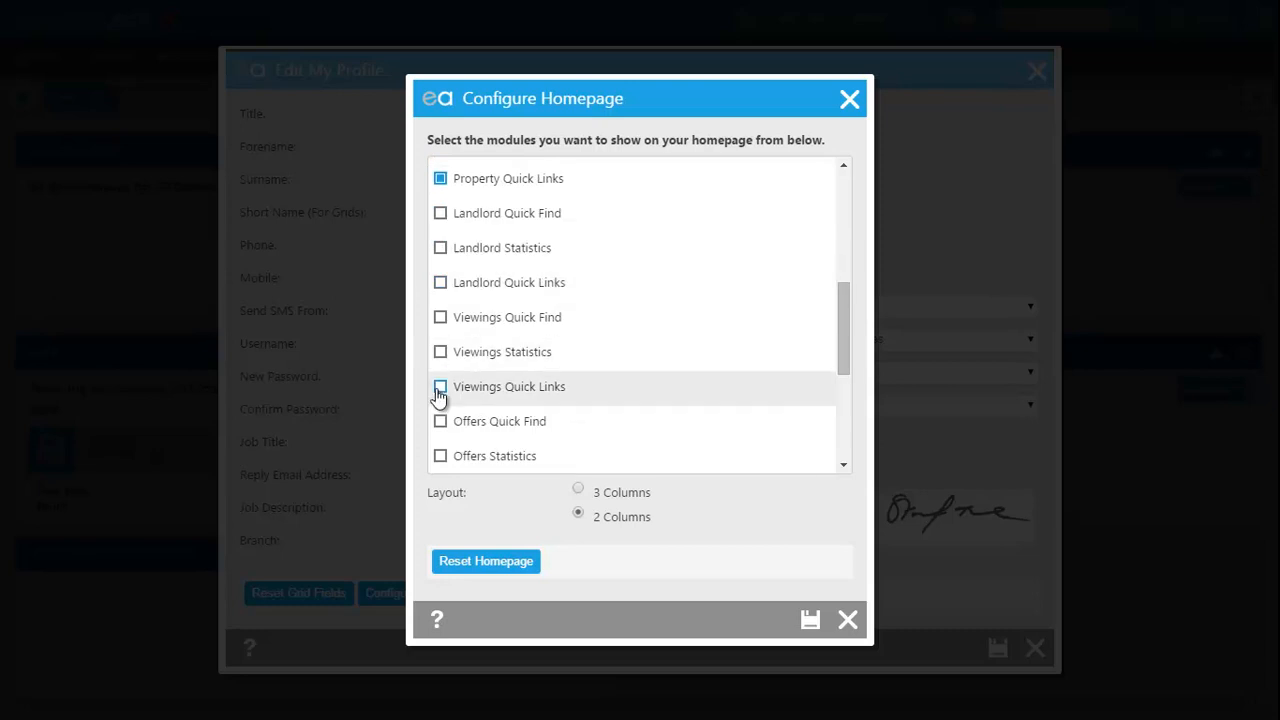
{"action": "left_click", "coordinate": [442, 390]}
{"action": "scroll", "coordinate": [452, 378], "scroll_direction": "down", "scroll_amount": 1}
{"action": "scroll", "coordinate": [462, 360], "scroll_direction": "down", "scroll_amount": 2}
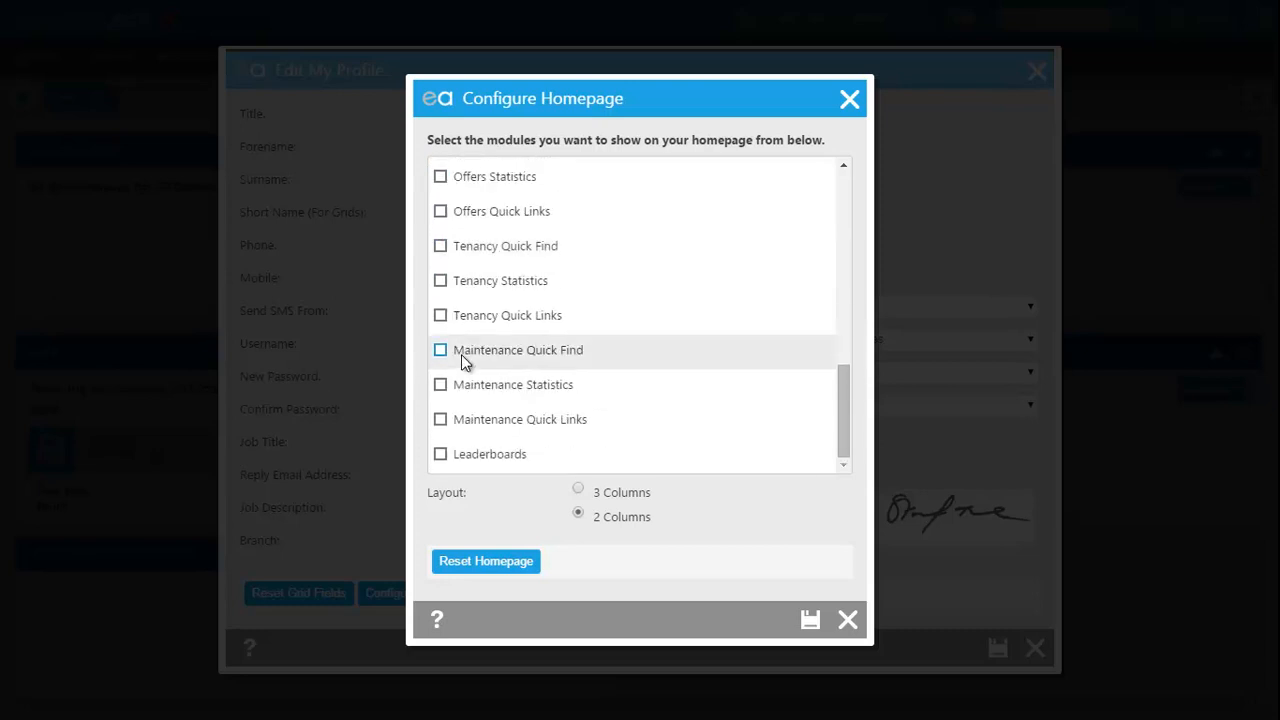
{"action": "left_click", "coordinate": [810, 622]}
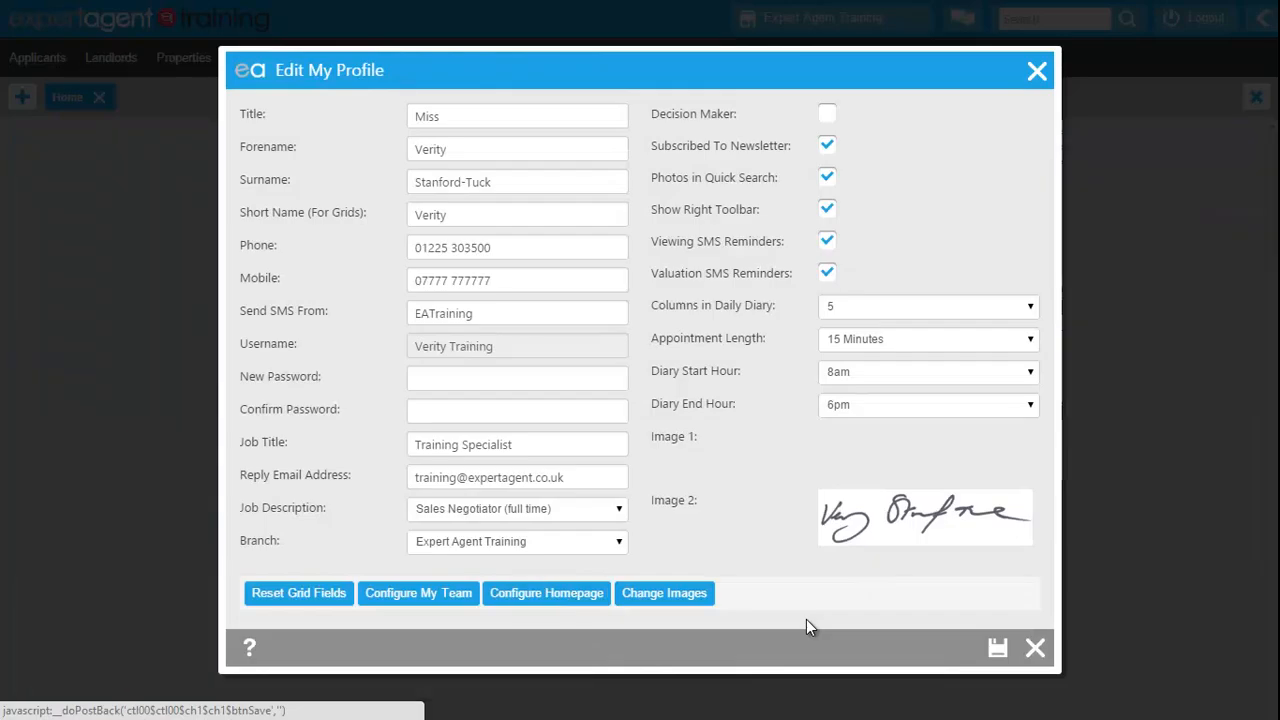
{"action": "left_click", "coordinate": [994, 650]}
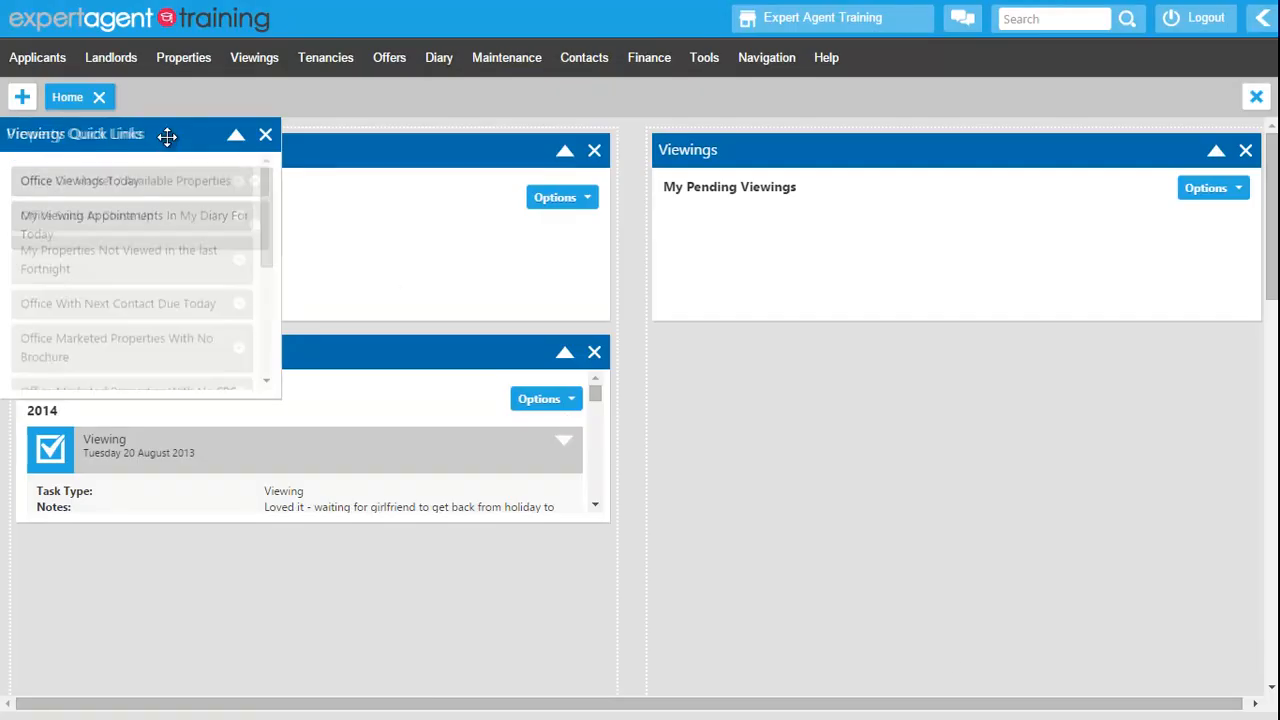
- Arrange the homepage with Applicant, Viewings and Property Quick Links stacked in the second column and Viewings below Tasks in the first
{"action": "left_click_drag", "start_coordinate": [167, 136], "coordinate": [968, 149]}
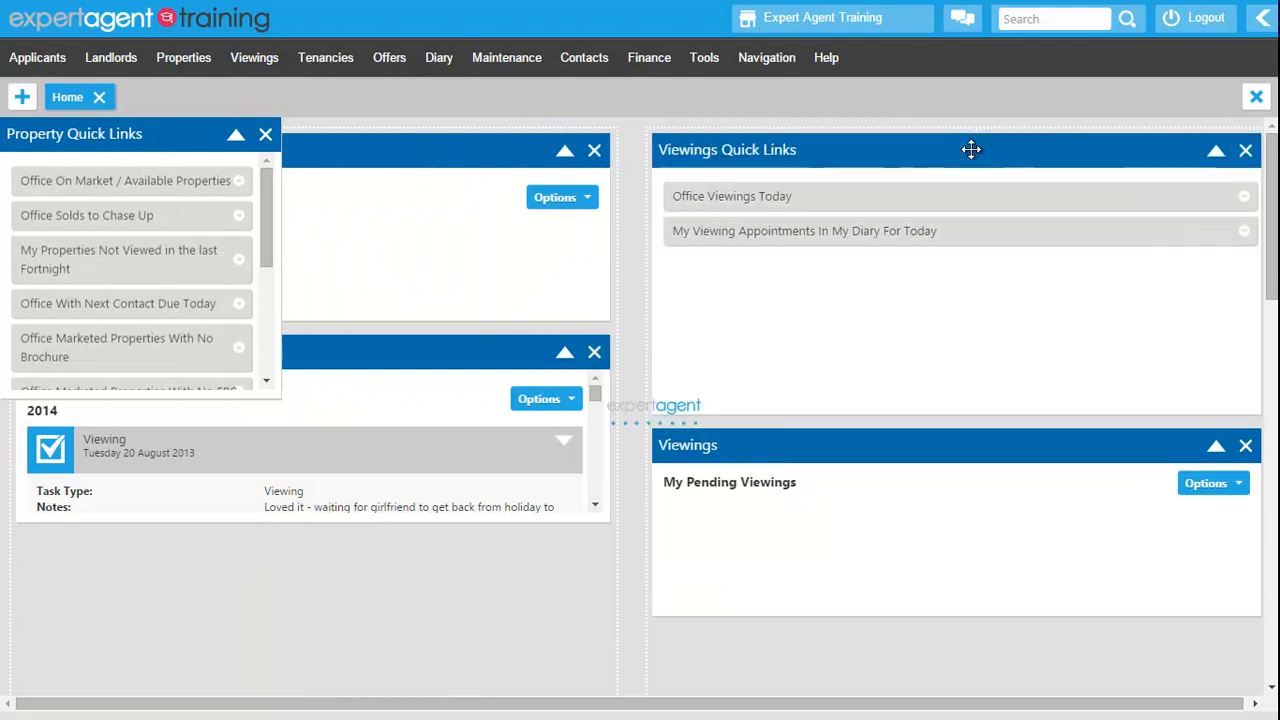
{"action": "left_click_drag", "start_coordinate": [889, 460], "coordinate": [281, 528]}
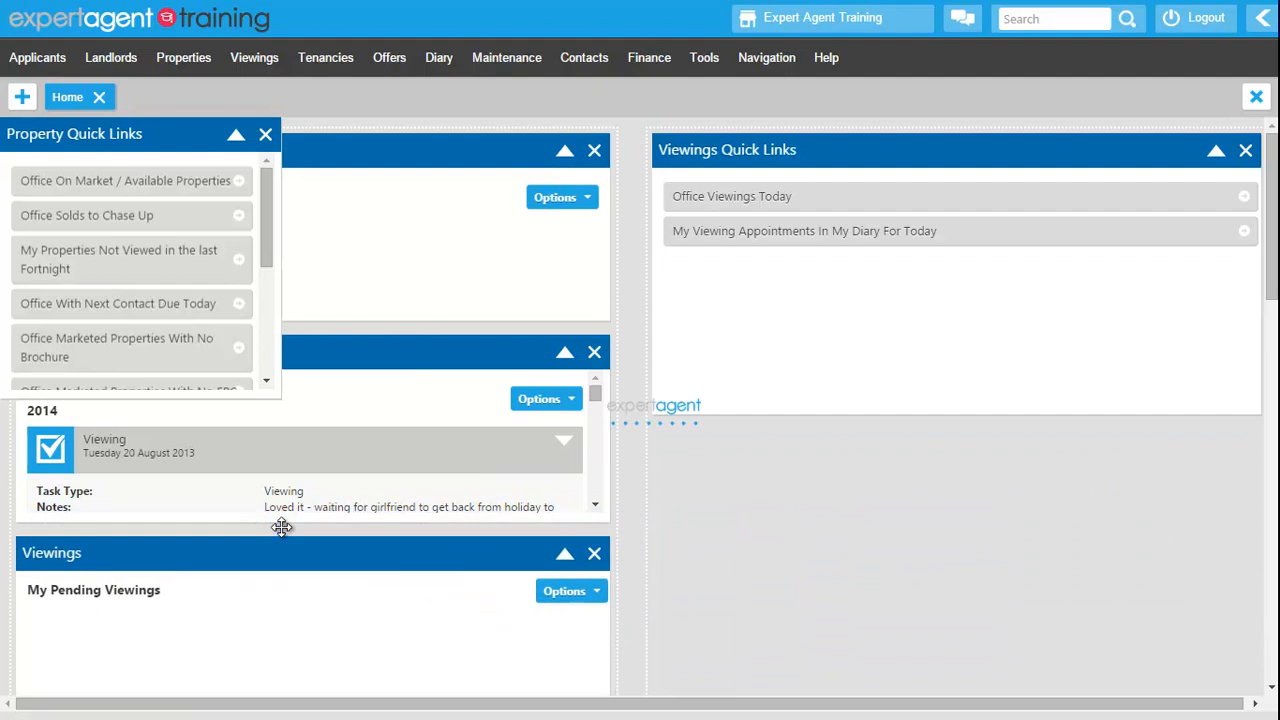
{"action": "left_click_drag", "start_coordinate": [174, 138], "coordinate": [983, 406]}
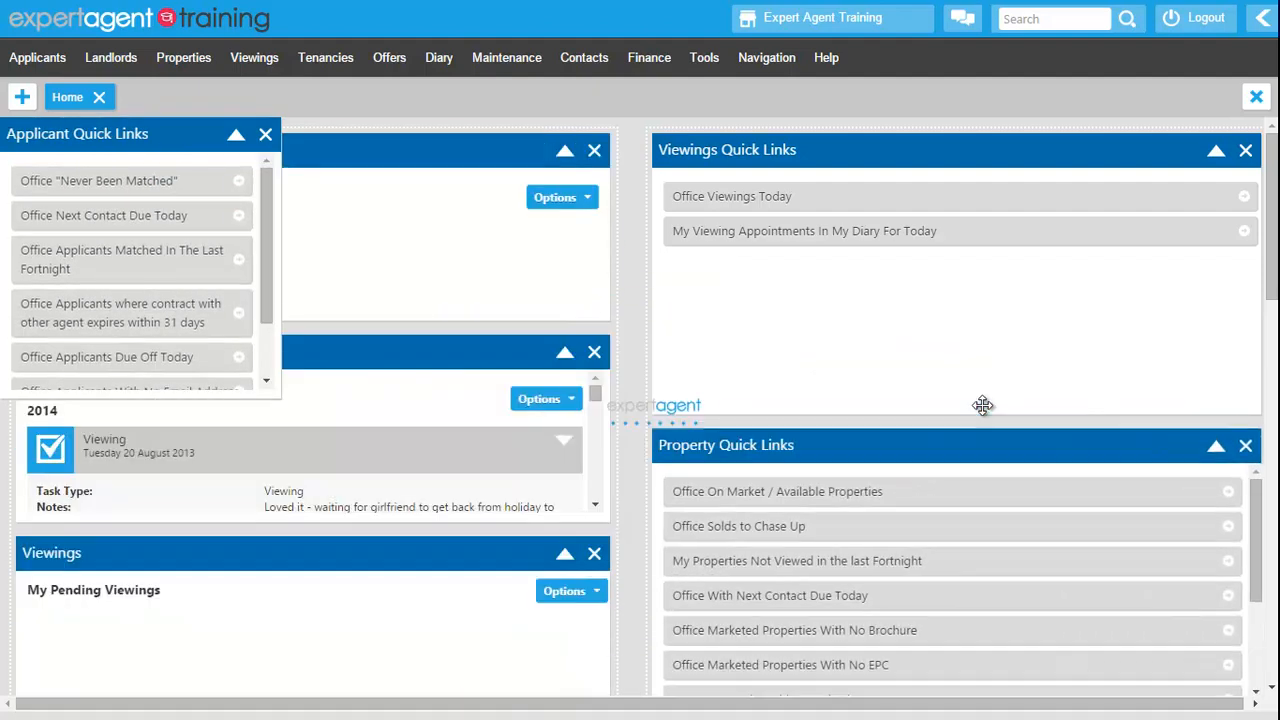
{"action": "left_click_drag", "start_coordinate": [160, 141], "coordinate": [977, 135]}
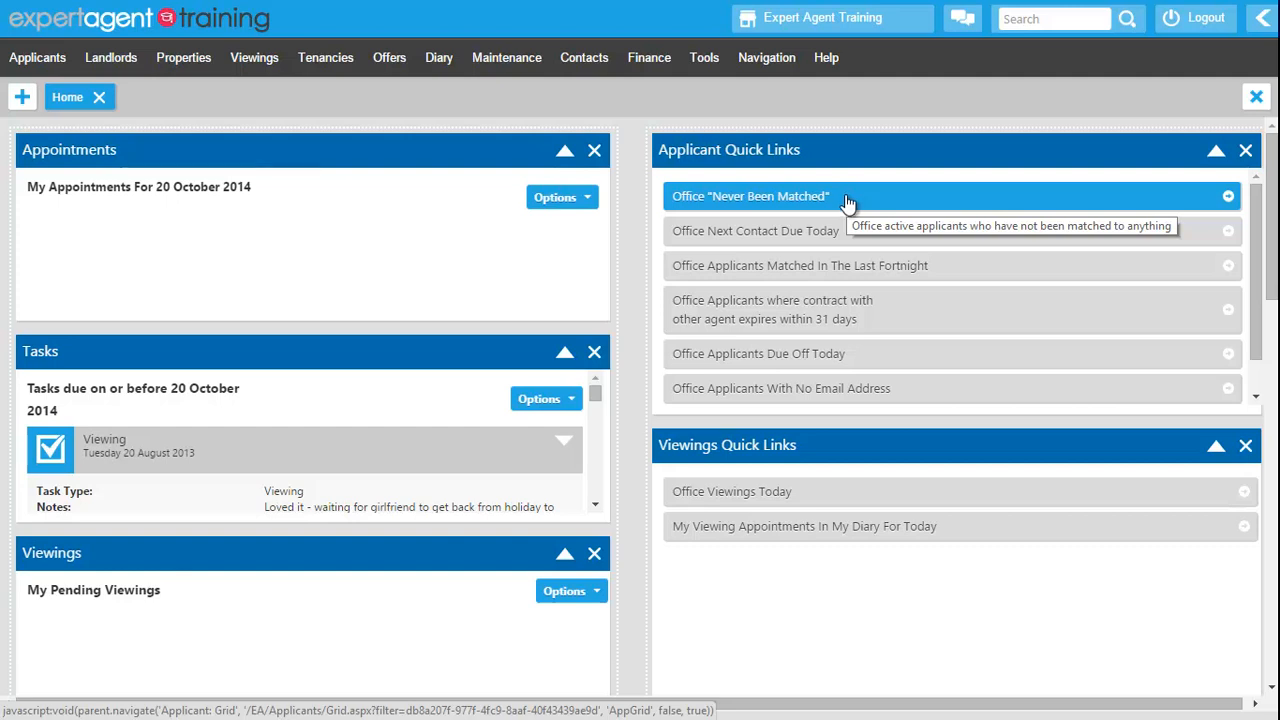
- Examine the links offered in the Applicant, Viewings and Property Quick Links modules on the homepage
{"action": "scroll", "coordinate": [847, 203], "scroll_direction": "down", "scroll_amount": 1}
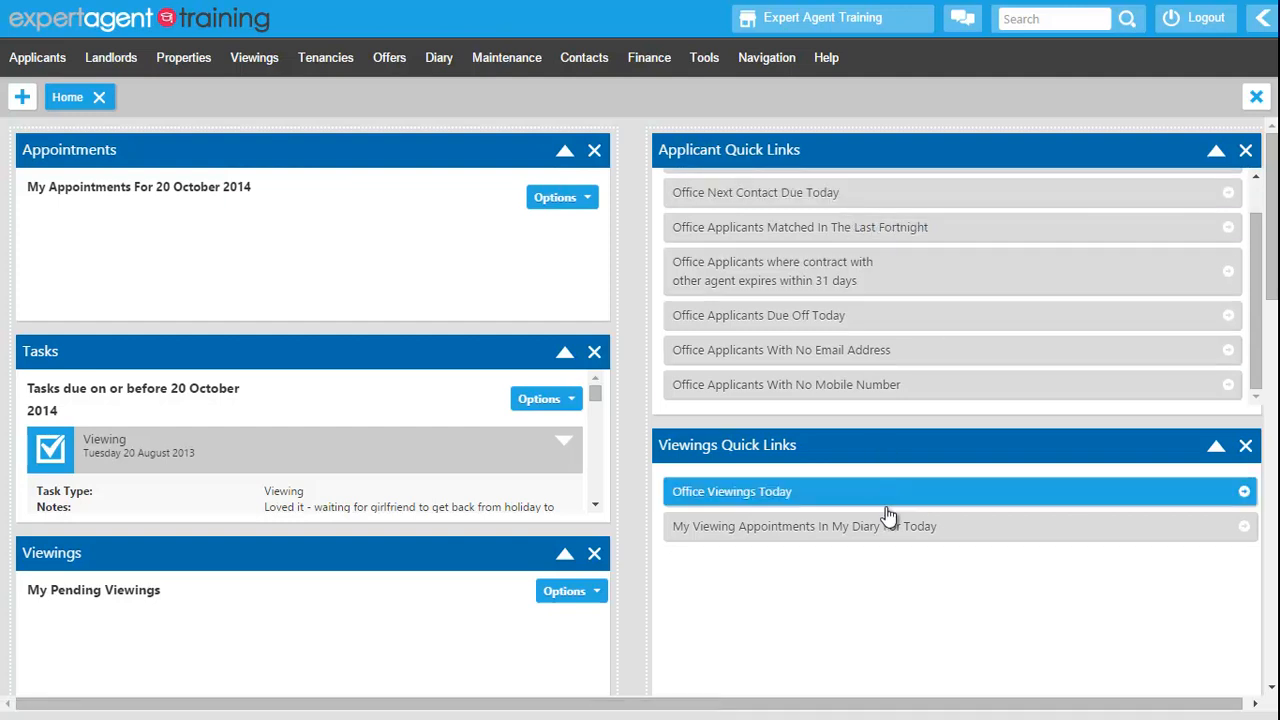
{"action": "scroll", "coordinate": [885, 543], "scroll_direction": "down", "scroll_amount": 3}
{"action": "scroll", "coordinate": [883, 535], "scroll_direction": "down", "scroll_amount": 2}
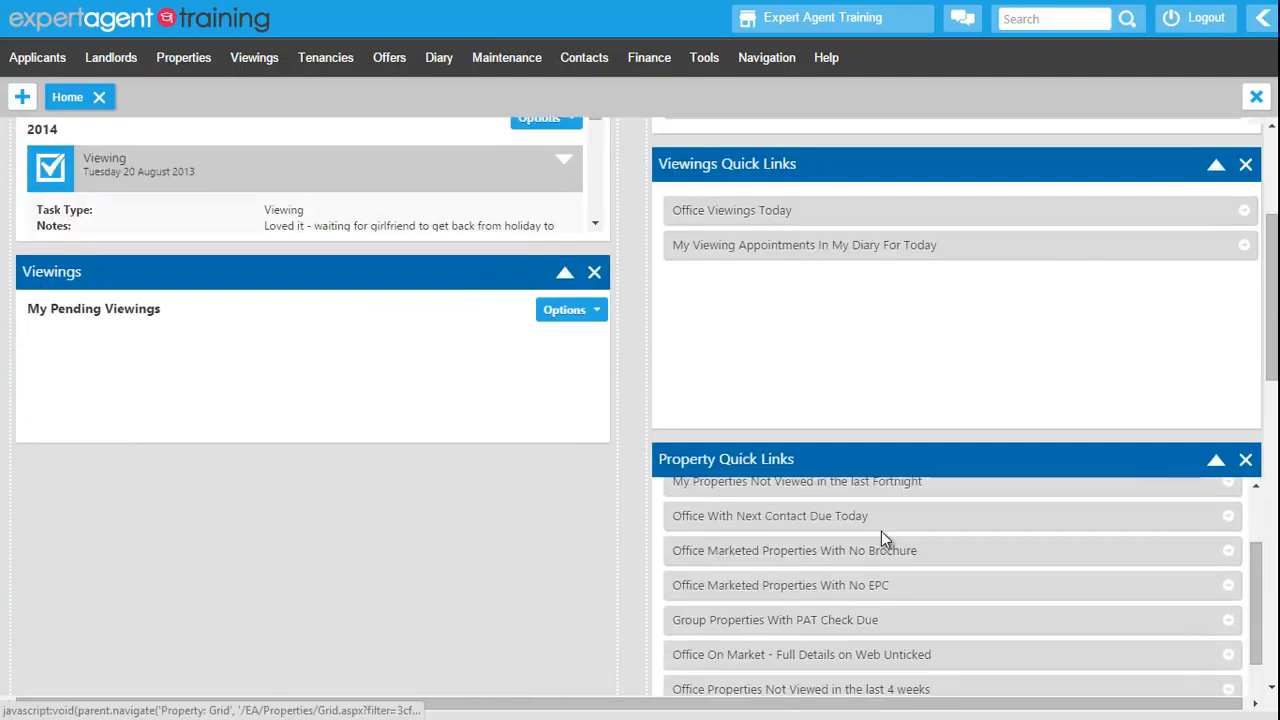
{"action": "scroll", "coordinate": [883, 512], "scroll_direction": "down", "scroll_amount": 2}
{"action": "scroll", "coordinate": [883, 515], "scroll_direction": "down", "scroll_amount": 1}
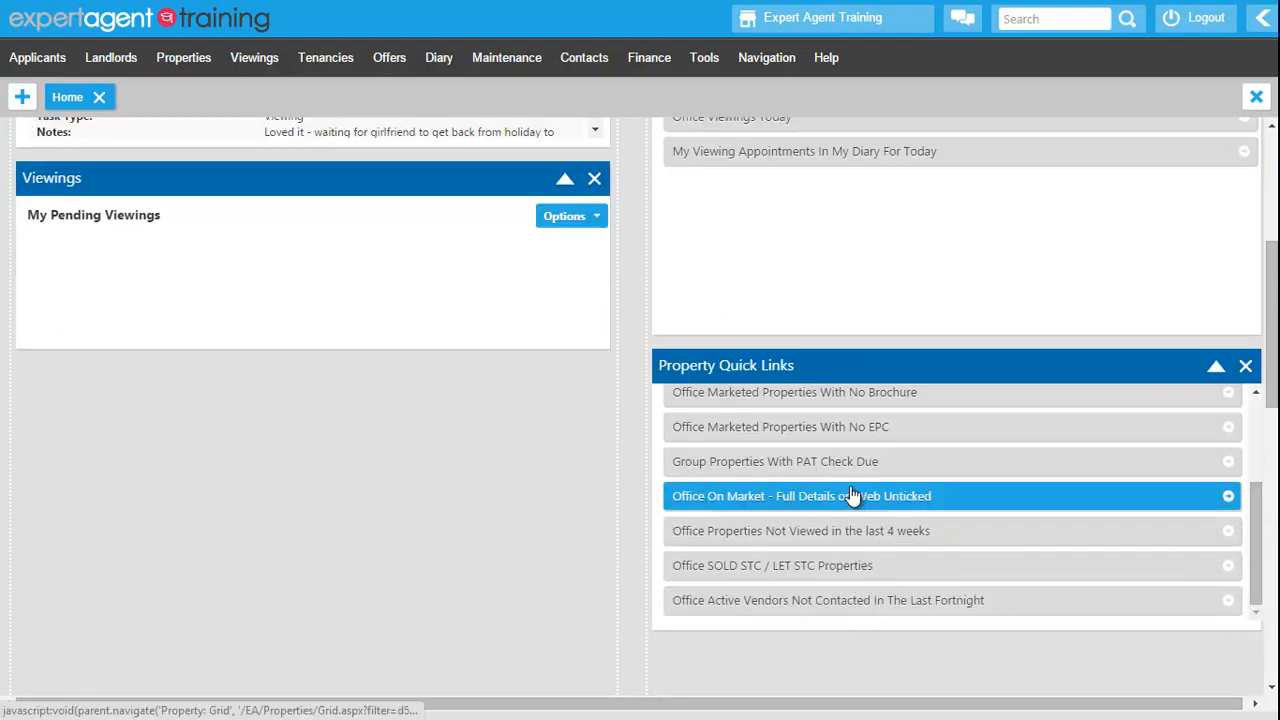
{"action": "scroll", "coordinate": [847, 428], "scroll_direction": "up", "scroll_amount": 3}
{"action": "scroll", "coordinate": [847, 425], "scroll_direction": "up", "scroll_amount": 2}
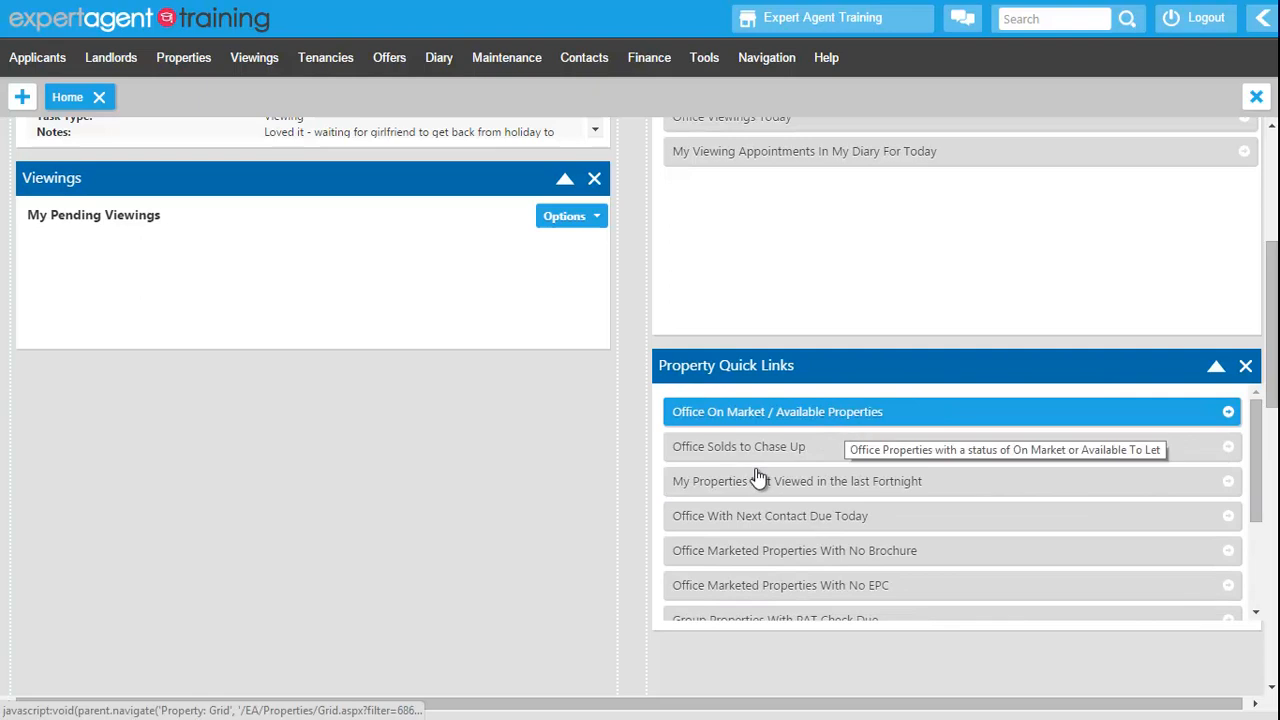
{"action": "scroll", "coordinate": [594, 490], "scroll_direction": "up", "scroll_amount": 1}
{"action": "scroll", "coordinate": [628, 485], "scroll_direction": "up", "scroll_amount": 3}
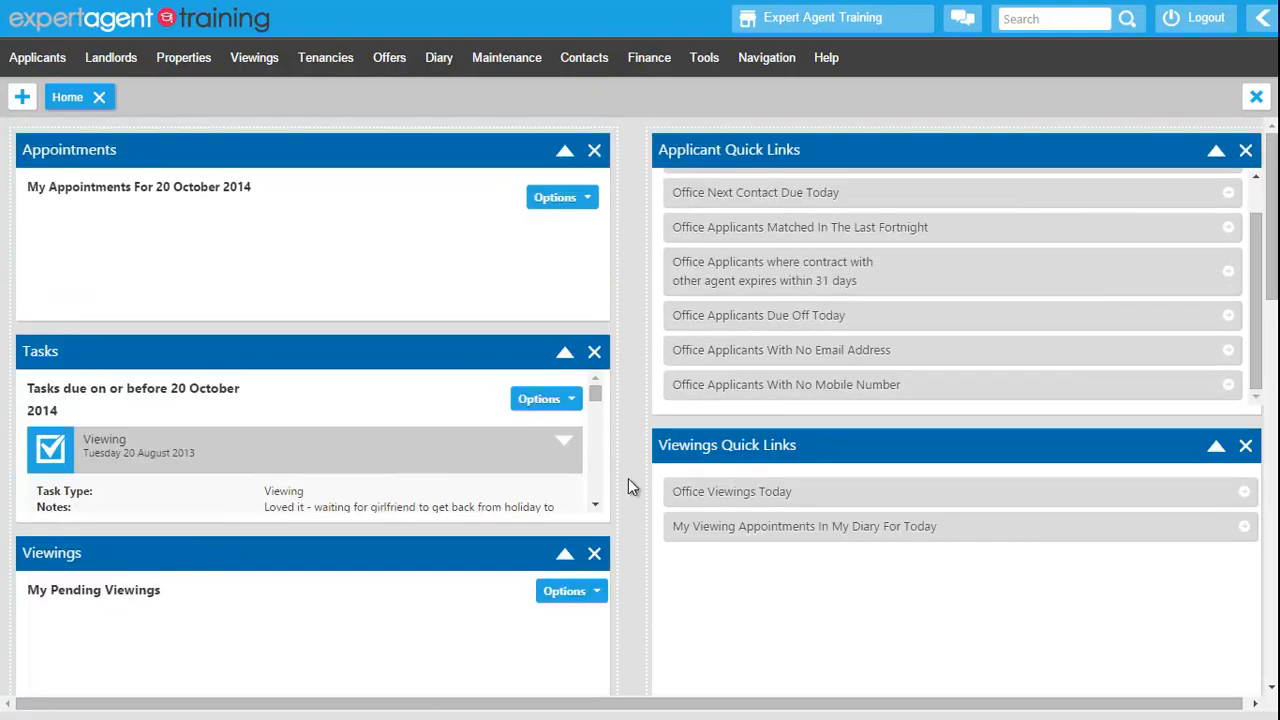
- Open the Applicant dashboard and the settings for its quick links
{"action": "left_click", "coordinate": [44, 62]}
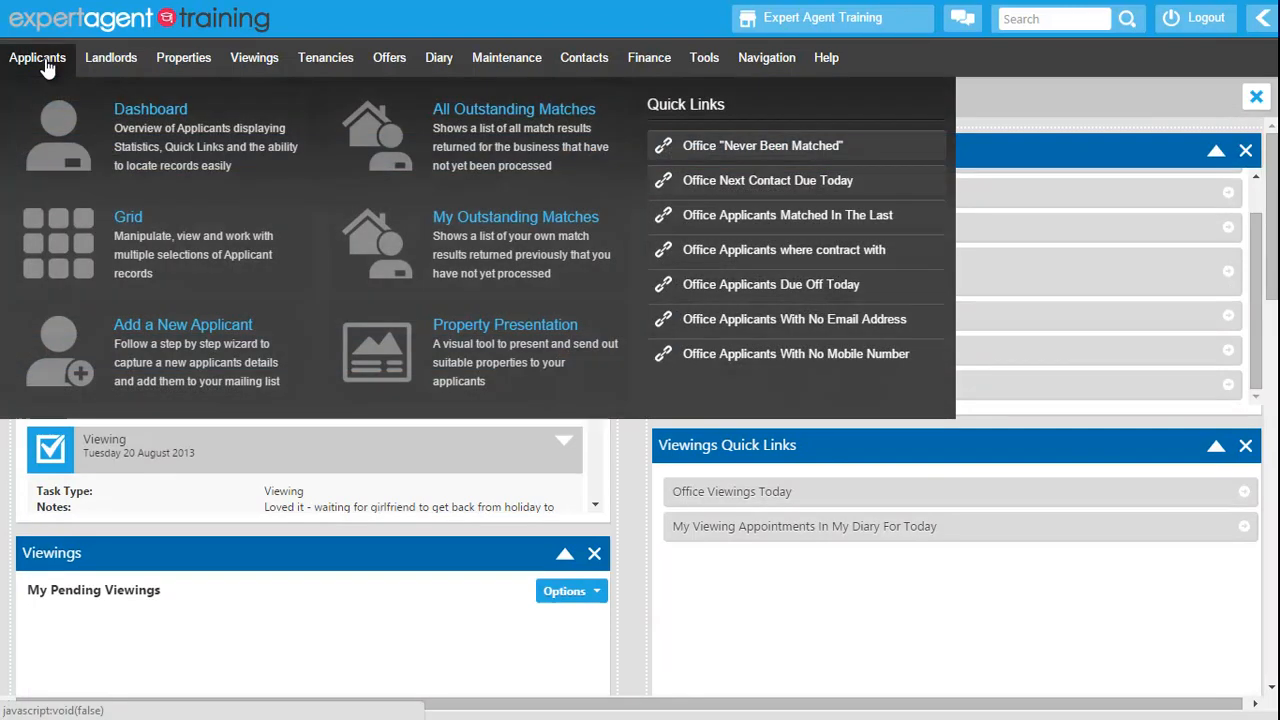
{"action": "left_click", "coordinate": [57, 128]}
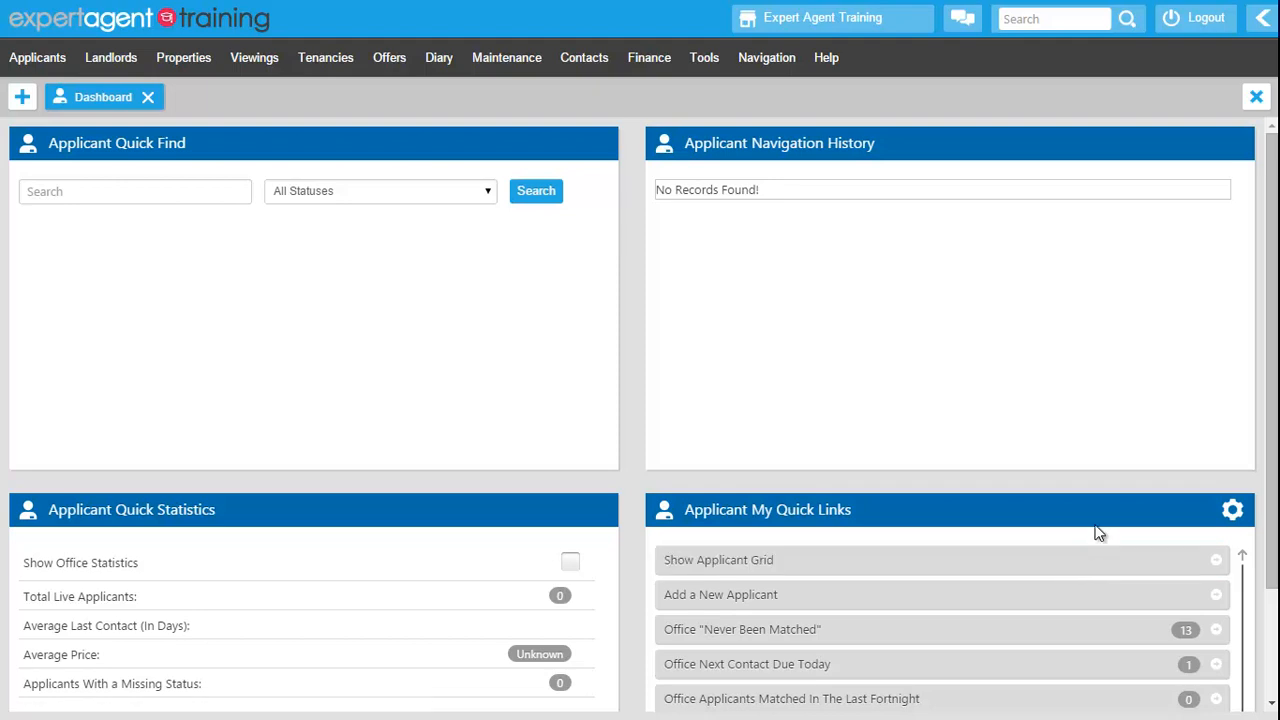
{"action": "left_click", "coordinate": [1233, 512]}
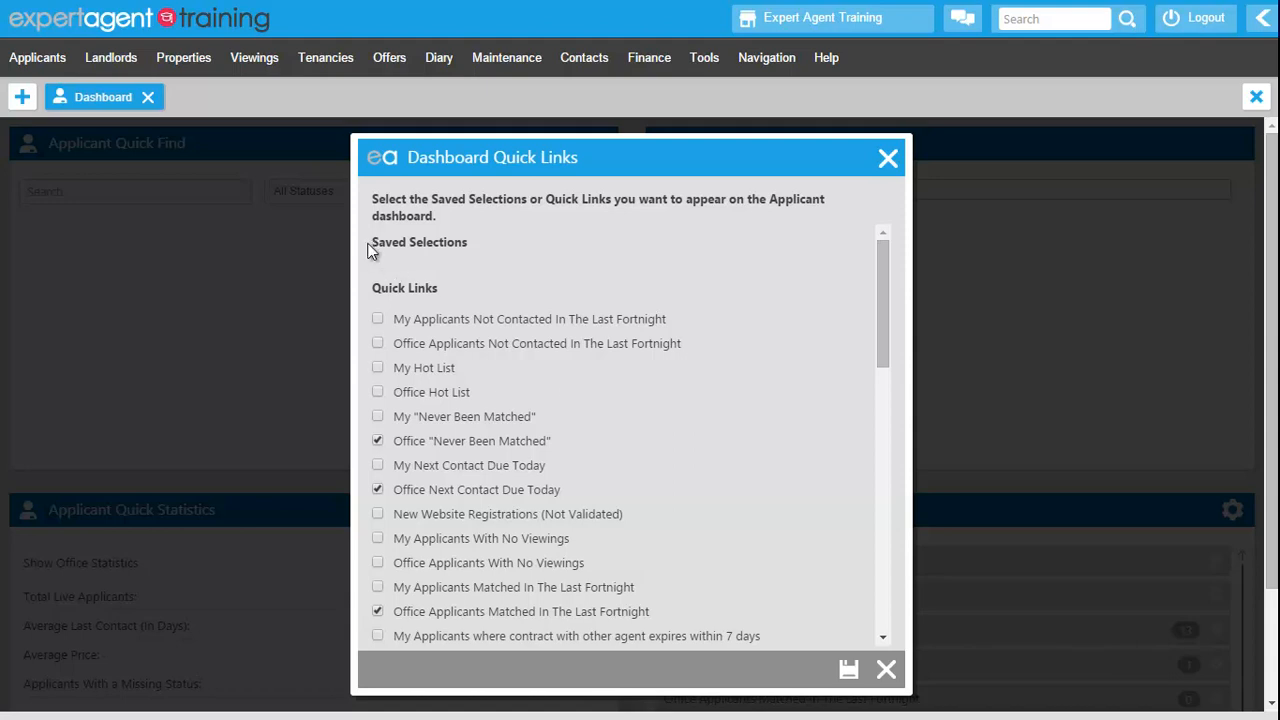
{"action": "left_click_drag", "start_coordinate": [371, 242], "coordinate": [470, 241]}
{"action": "left_click", "coordinate": [470, 241]}
{"action": "left_click_drag", "start_coordinate": [371, 242], "coordinate": [470, 245]}
{"action": "left_click", "coordinate": [490, 275]}
{"action": "left_click_drag", "start_coordinate": [446, 290], "coordinate": [370, 290]}
{"action": "left_click", "coordinate": [836, 334]}
- Add "My Applicants Not Contacted In The Last Fortnight" to the Applicant dashboard's quick links and save the selection
{"action": "left_click", "coordinate": [395, 318]}
{"action": "scroll", "coordinate": [401, 347], "scroll_direction": "down", "scroll_amount": 3}
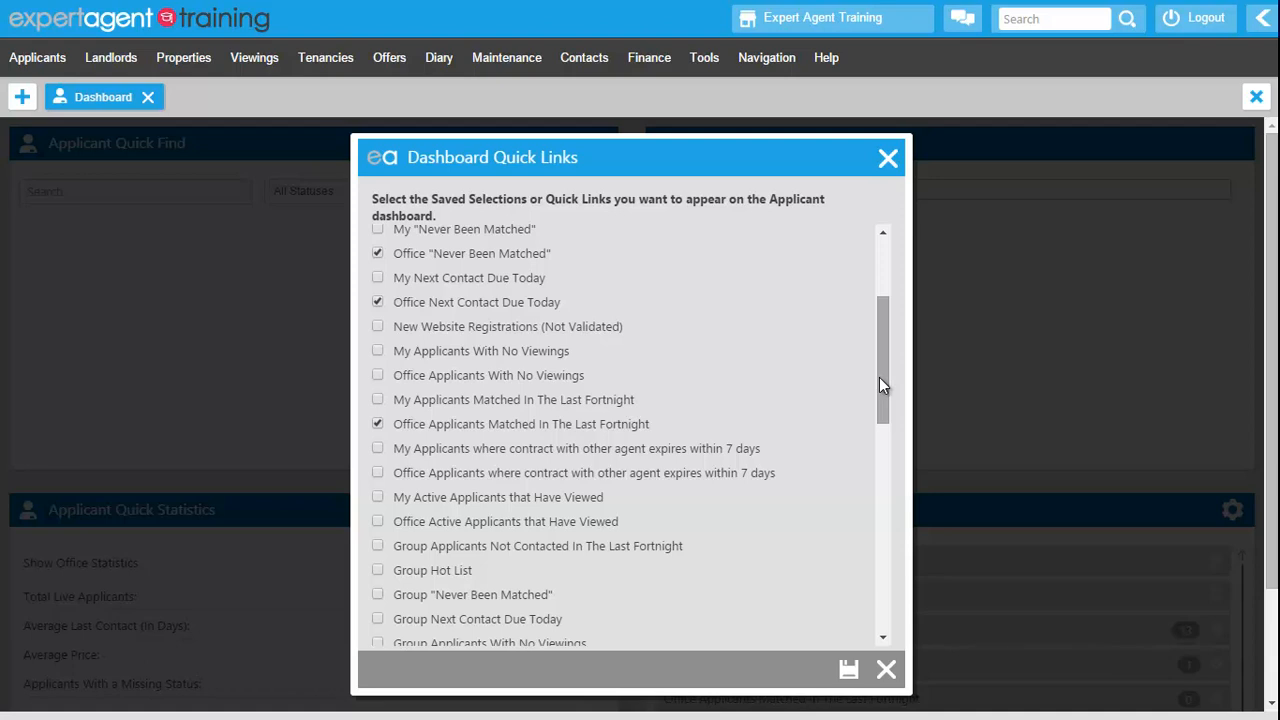
{"action": "left_click_drag", "start_coordinate": [879, 377], "coordinate": [878, 304]}
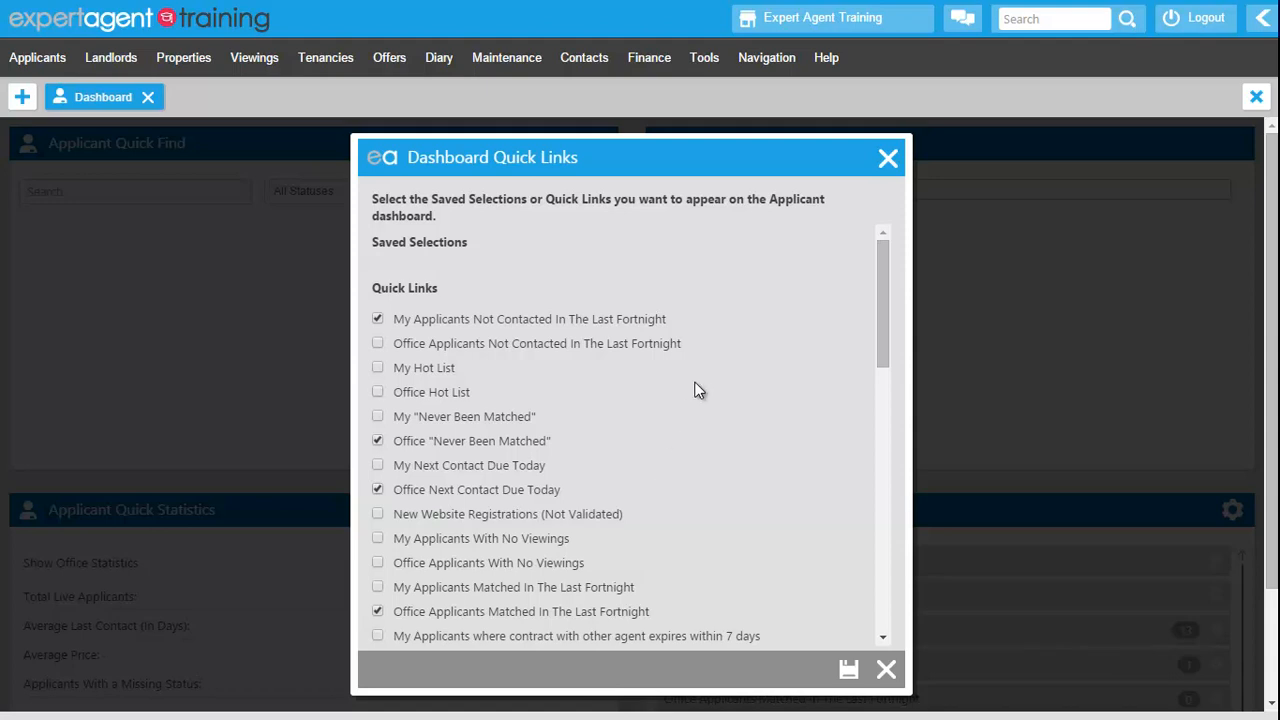
{"action": "scroll", "coordinate": [697, 390], "scroll_direction": "down", "scroll_amount": 1}
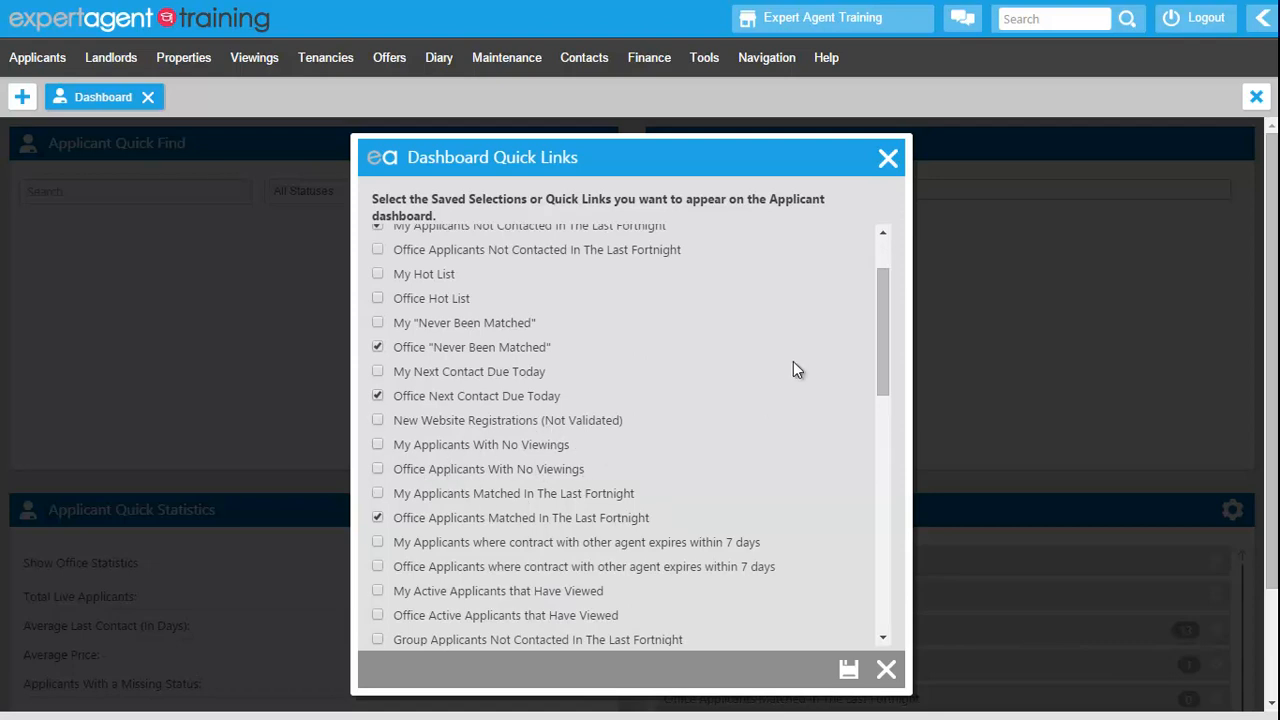
{"action": "scroll", "coordinate": [793, 369], "scroll_direction": "down", "scroll_amount": 1}
{"action": "scroll", "coordinate": [788, 367], "scroll_direction": "down", "scroll_amount": 1}
{"action": "scroll", "coordinate": [788, 367], "scroll_direction": "down", "scroll_amount": 5}
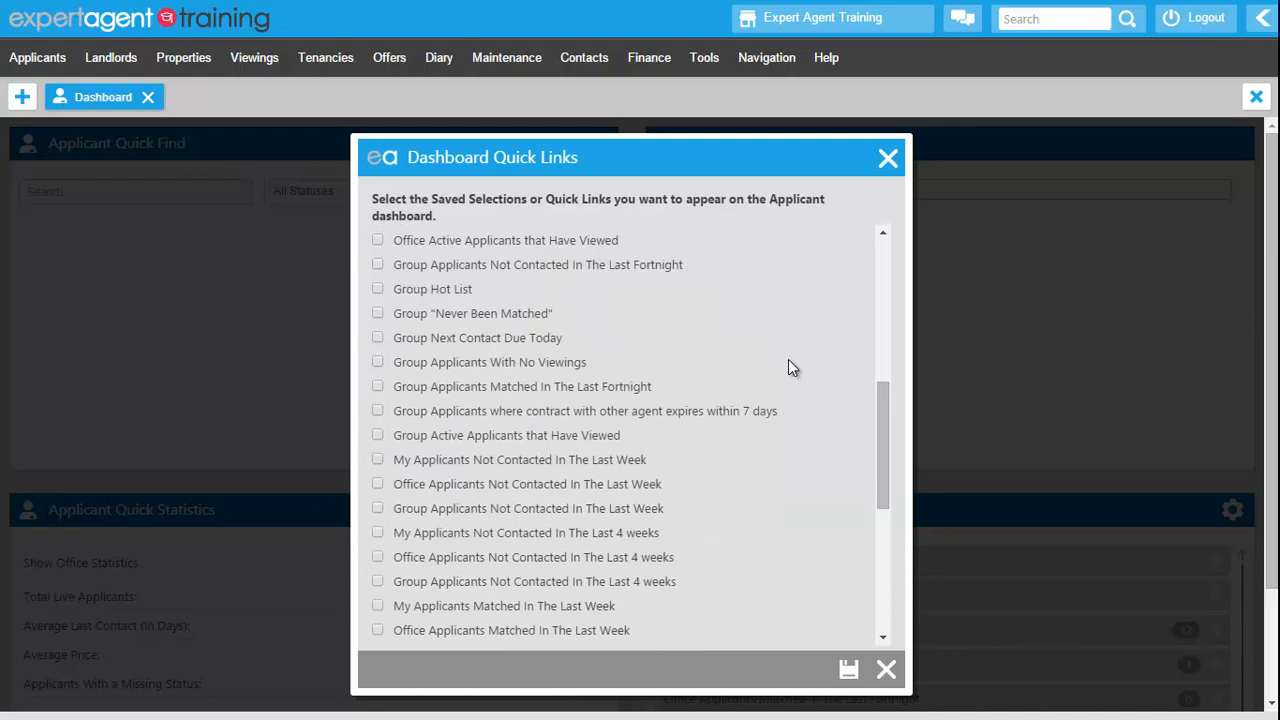
{"action": "scroll", "coordinate": [788, 368], "scroll_direction": "down", "scroll_amount": 2}
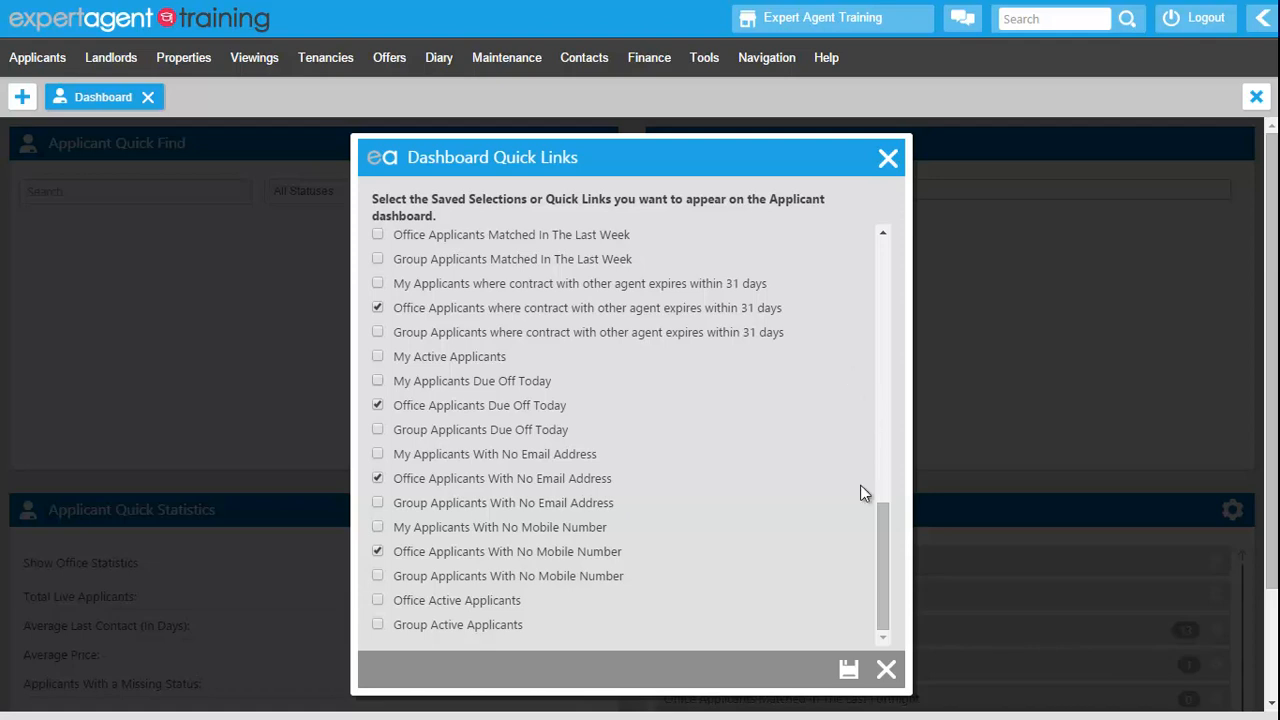
{"action": "left_click", "coordinate": [848, 669]}
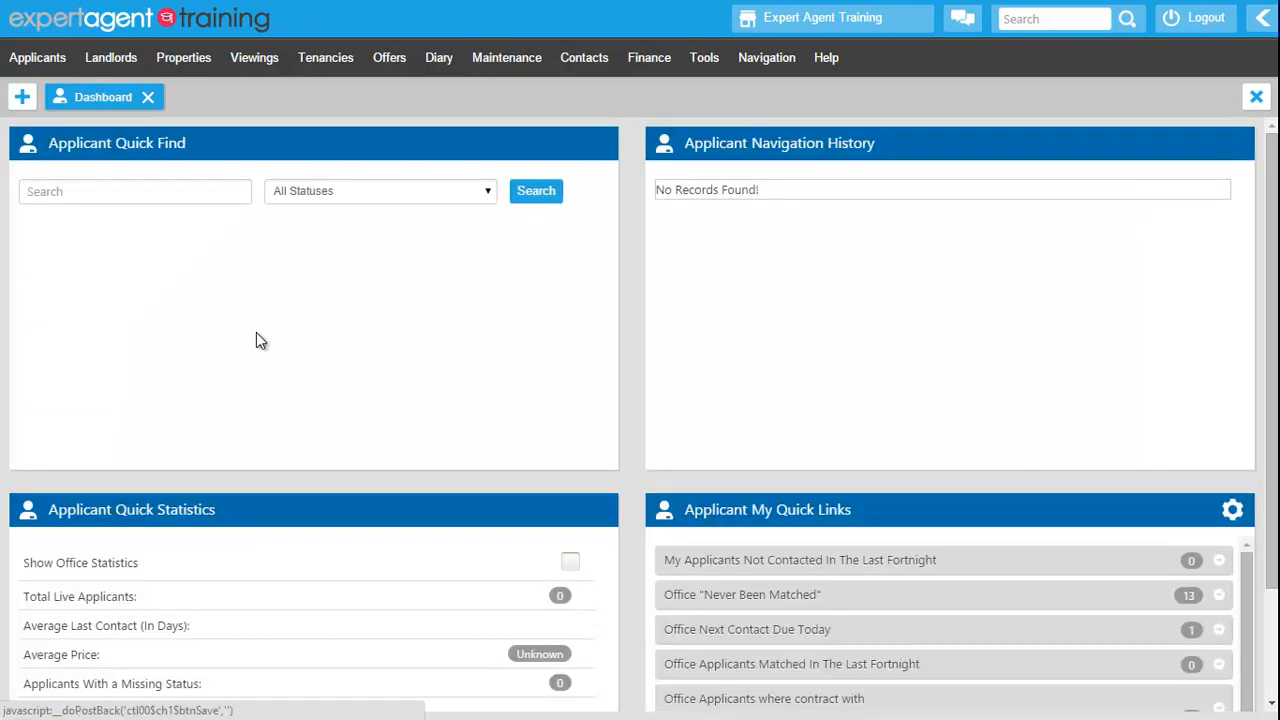
{"action": "left_click", "coordinate": [180, 58]}
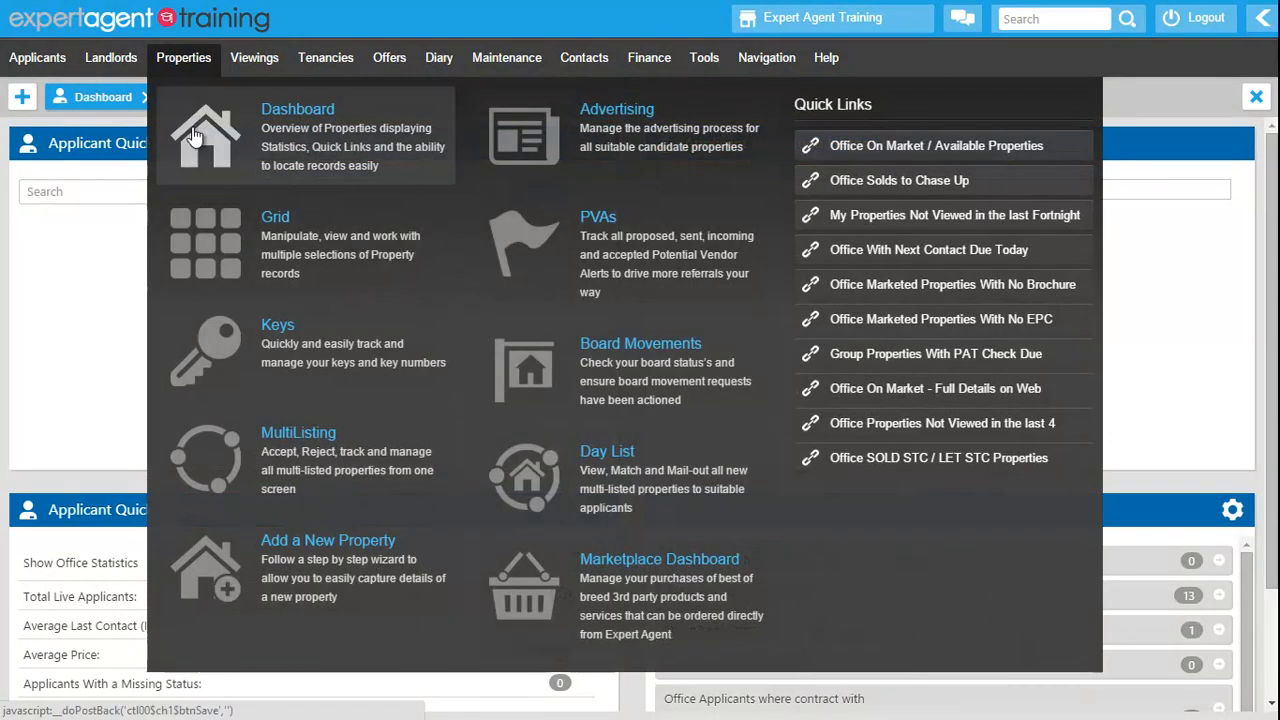
{"action": "mouse_move", "coordinate": [253, 72]}
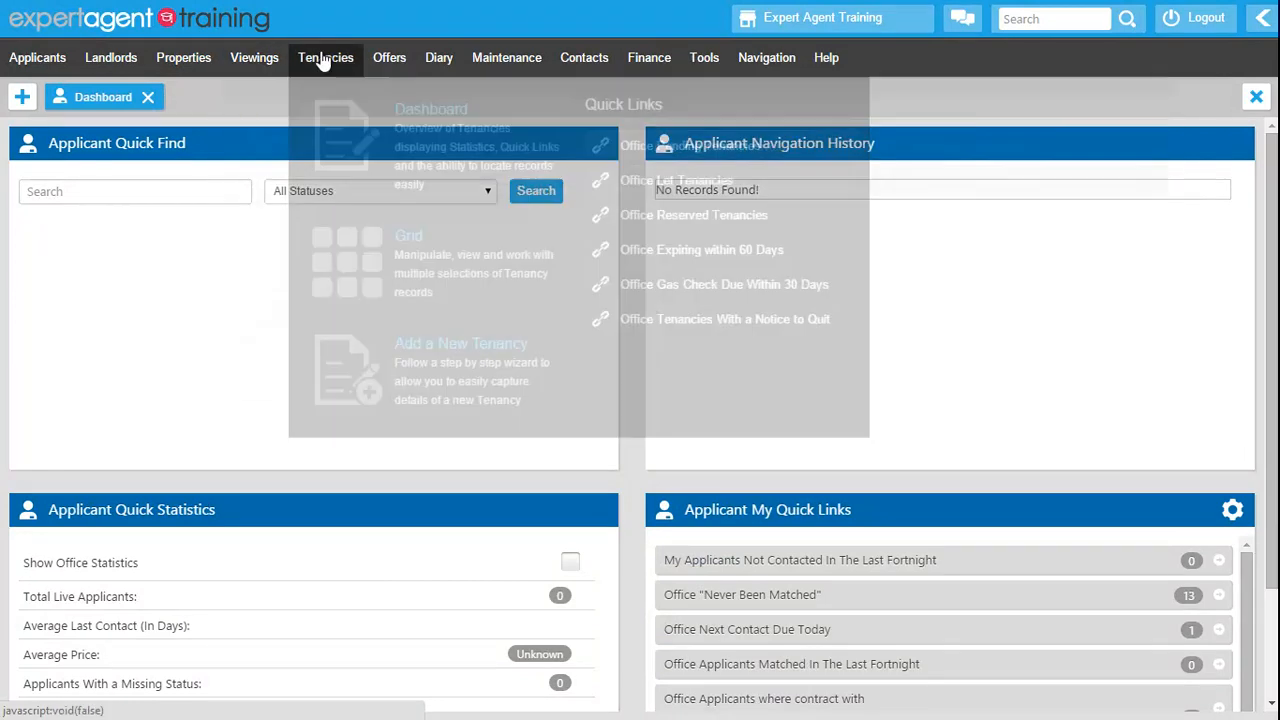
{"action": "mouse_move", "coordinate": [323, 57]}
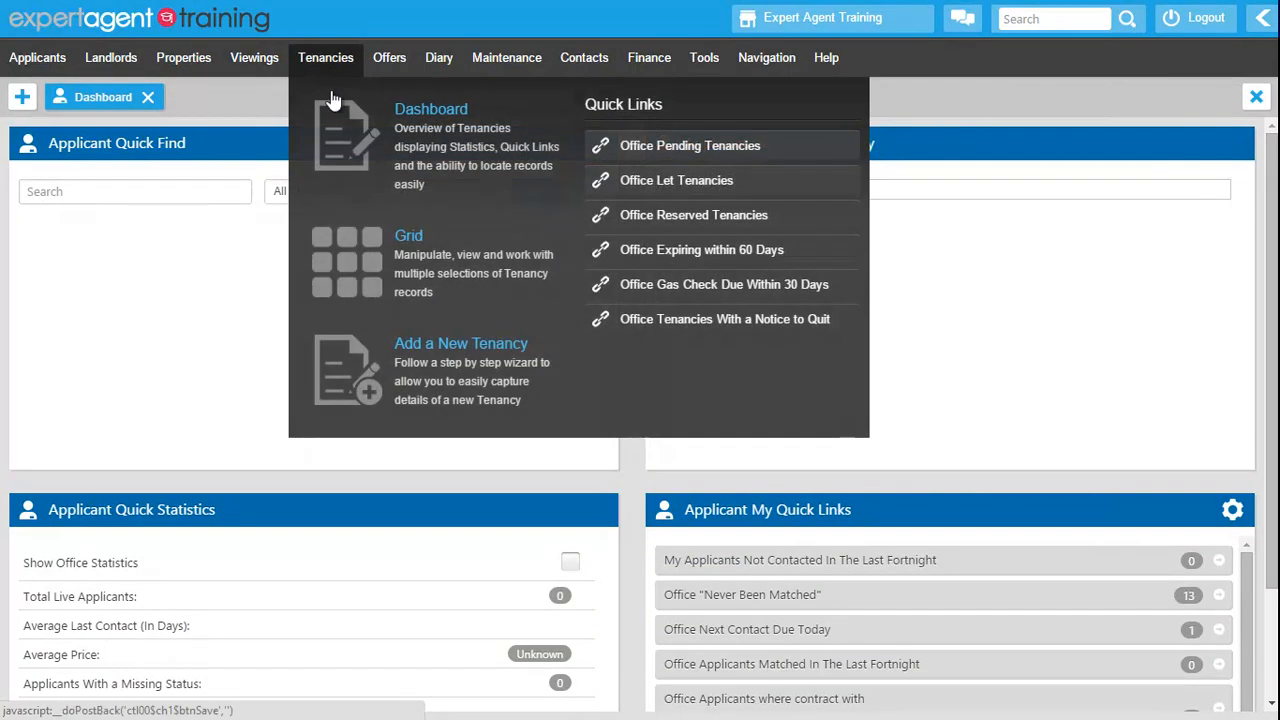
{"action": "mouse_move", "coordinate": [388, 60]}
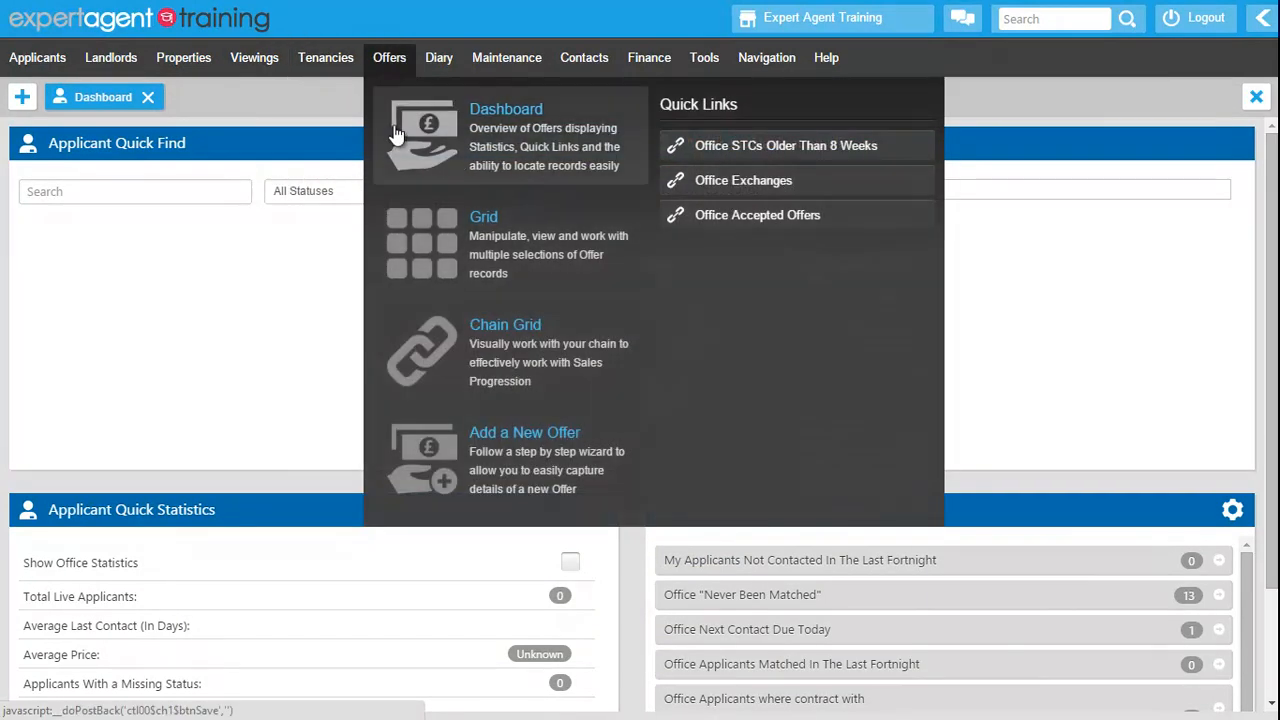
{"action": "mouse_move", "coordinate": [530, 62]}
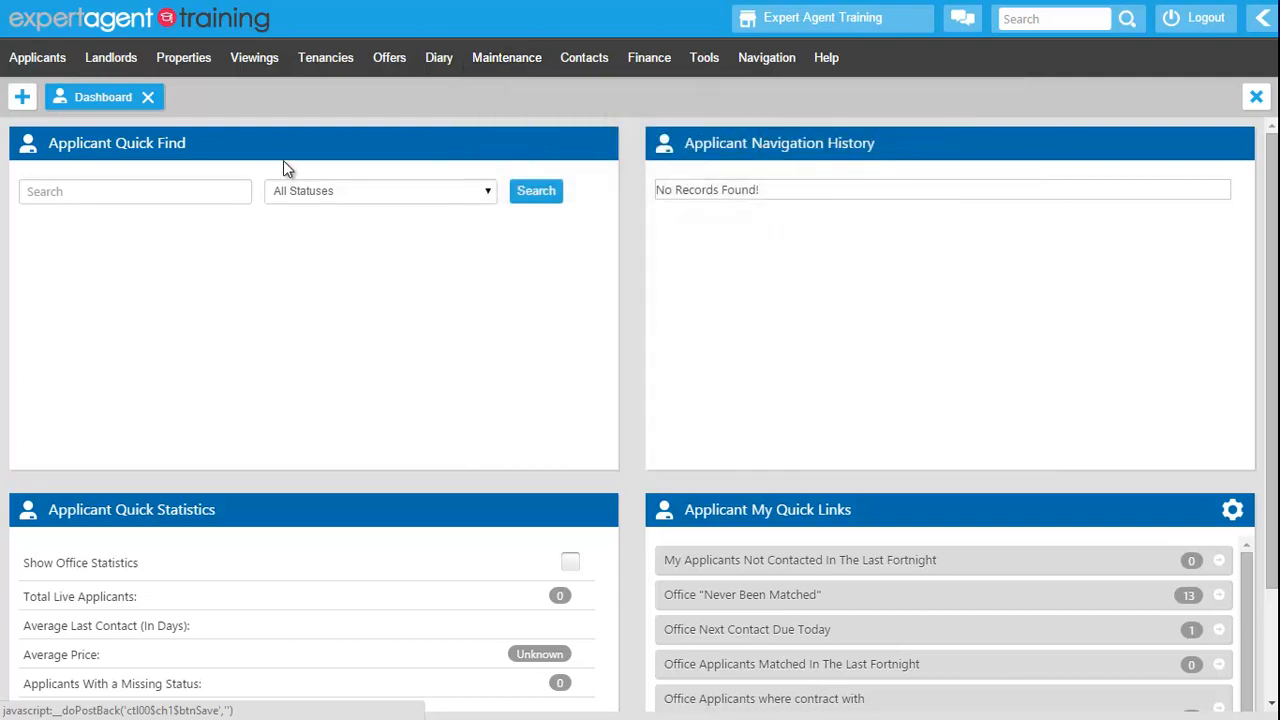
- Open the Property dashboard and the settings for its quick links
{"action": "mouse_move", "coordinate": [180, 62]}
{"action": "left_click", "coordinate": [190, 155]}
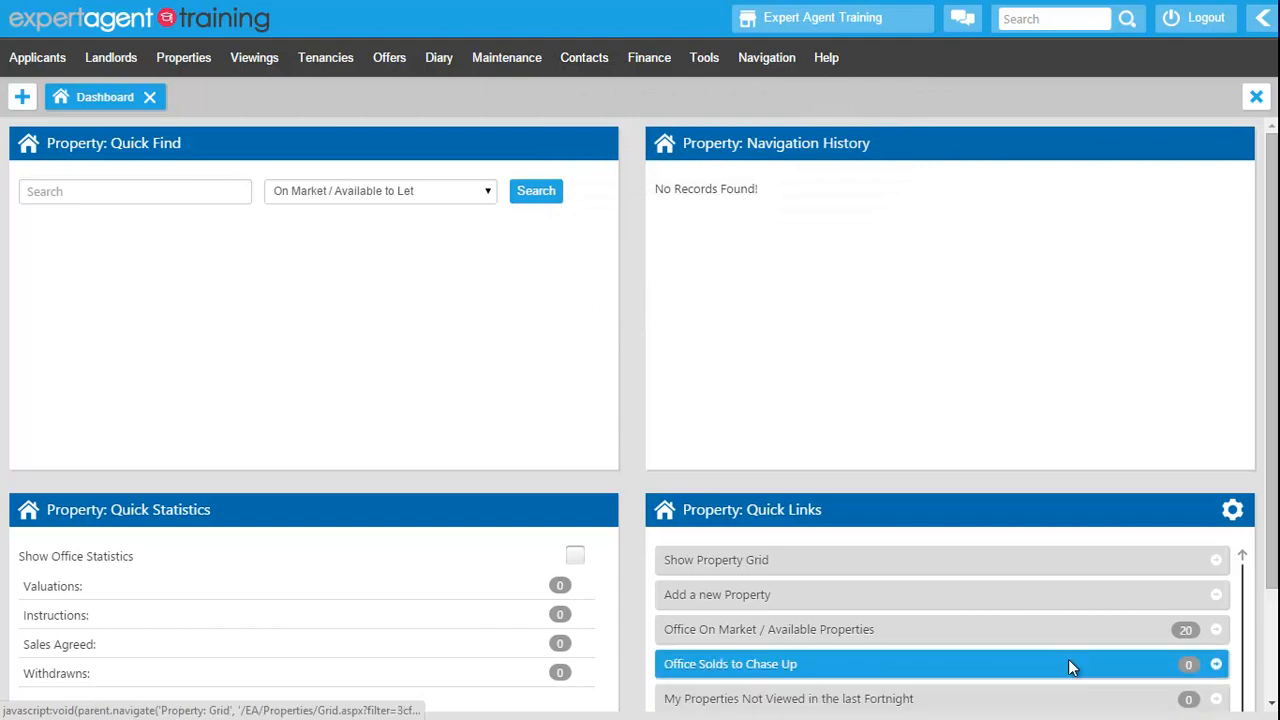
{"action": "left_click", "coordinate": [1233, 510]}
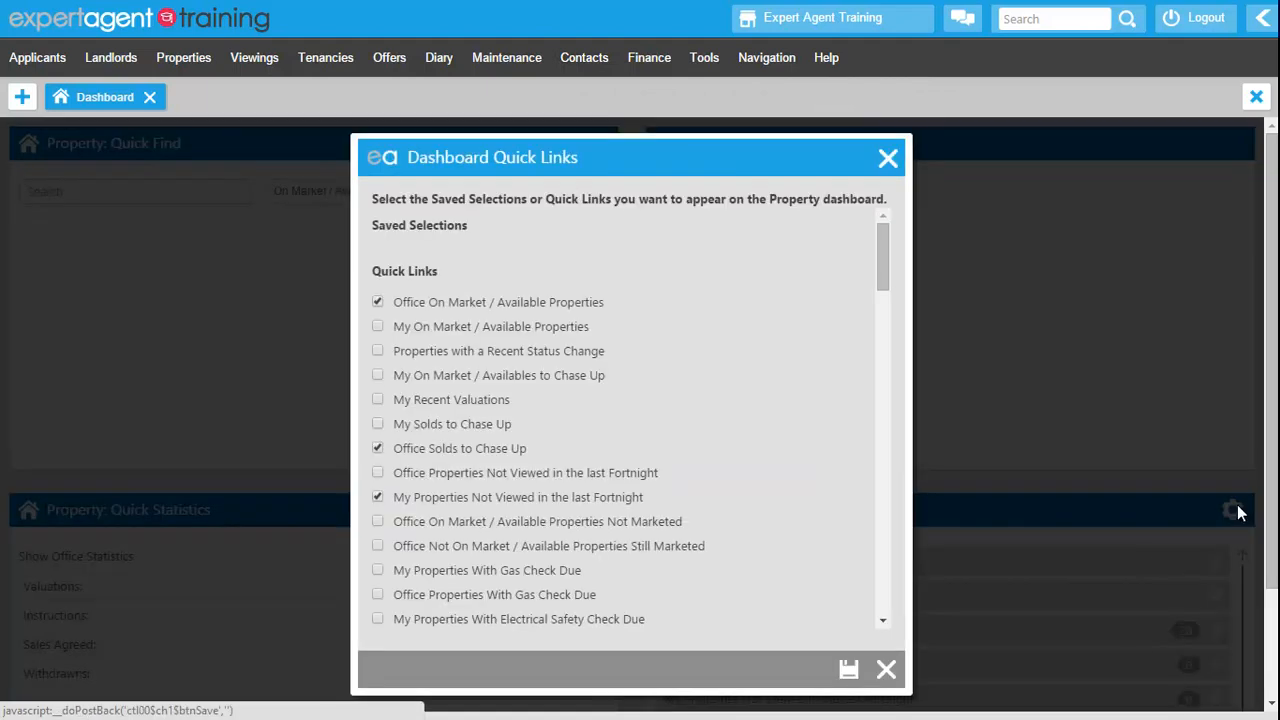
- Review the quick links available for the Property dashboard and save the selection
{"action": "scroll", "coordinate": [728, 375], "scroll_direction": "down", "scroll_amount": 1}
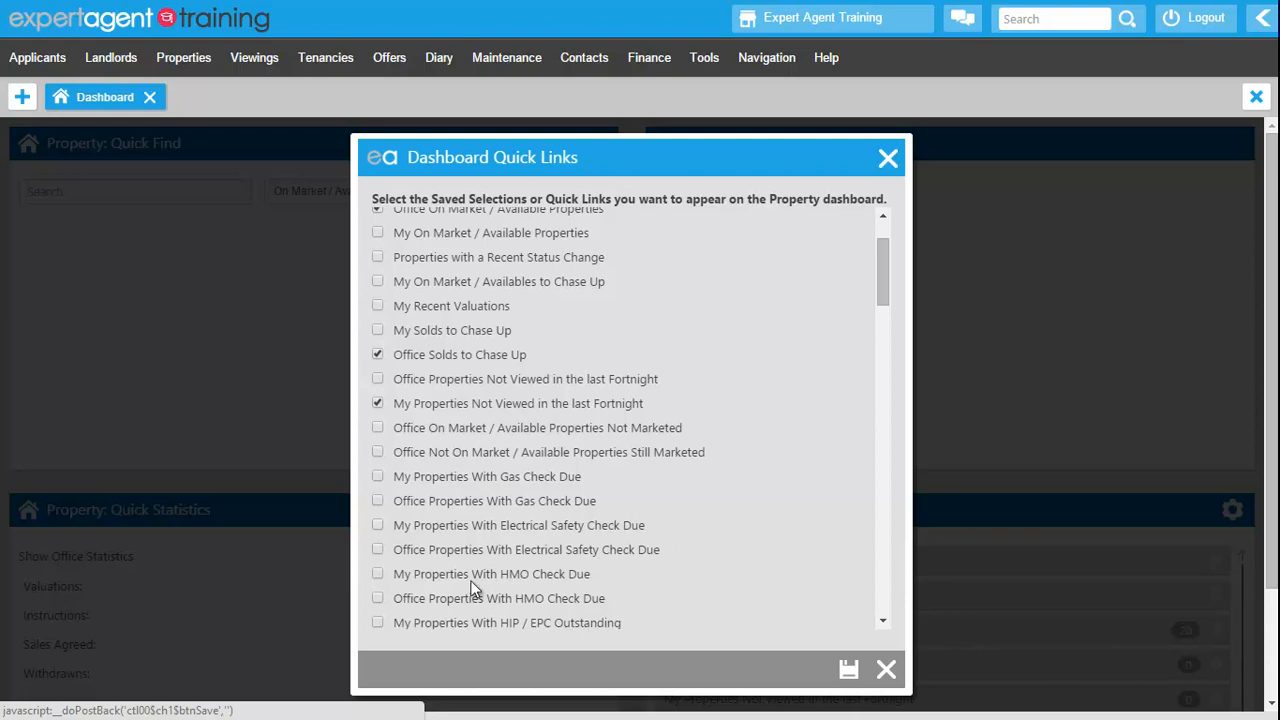
{"action": "scroll", "coordinate": [660, 585], "scroll_direction": "down", "scroll_amount": 1}
{"action": "scroll", "coordinate": [660, 575], "scroll_direction": "down", "scroll_amount": 1}
{"action": "scroll", "coordinate": [664, 563], "scroll_direction": "down", "scroll_amount": 2}
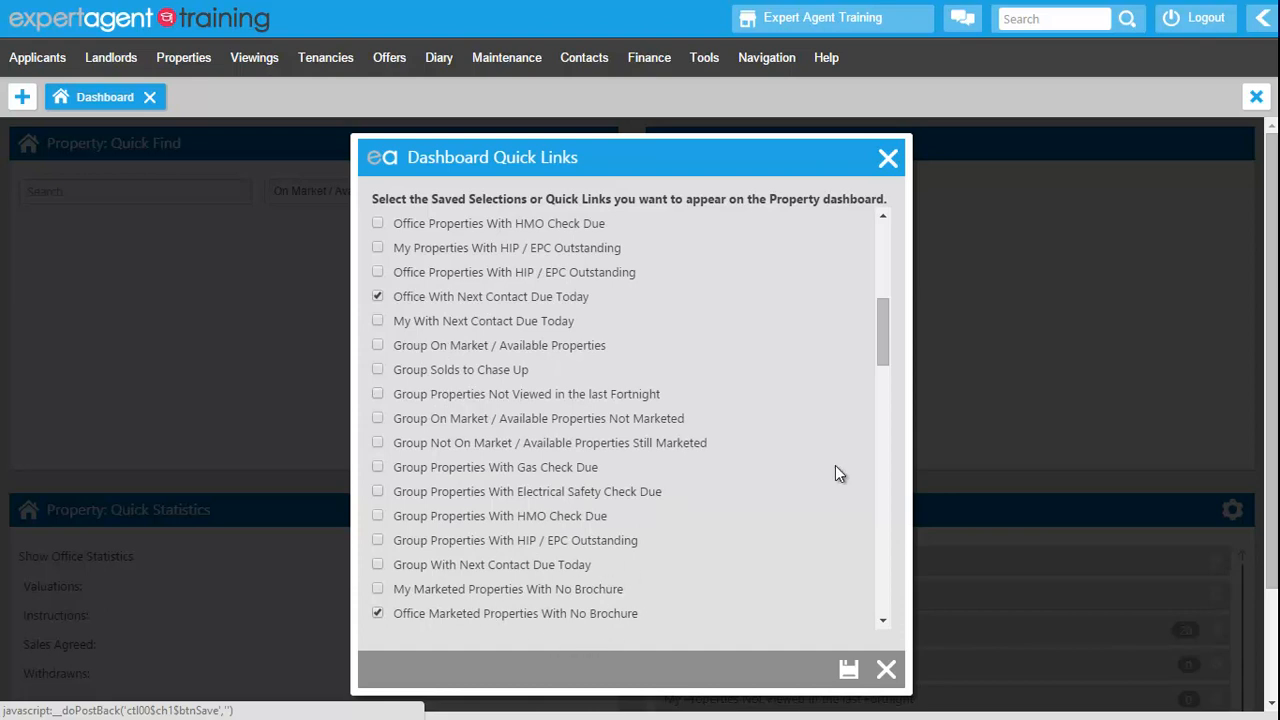
{"action": "scroll", "coordinate": [836, 464], "scroll_direction": "down", "scroll_amount": 2}
{"action": "scroll", "coordinate": [600, 470], "scroll_direction": "down", "scroll_amount": 1}
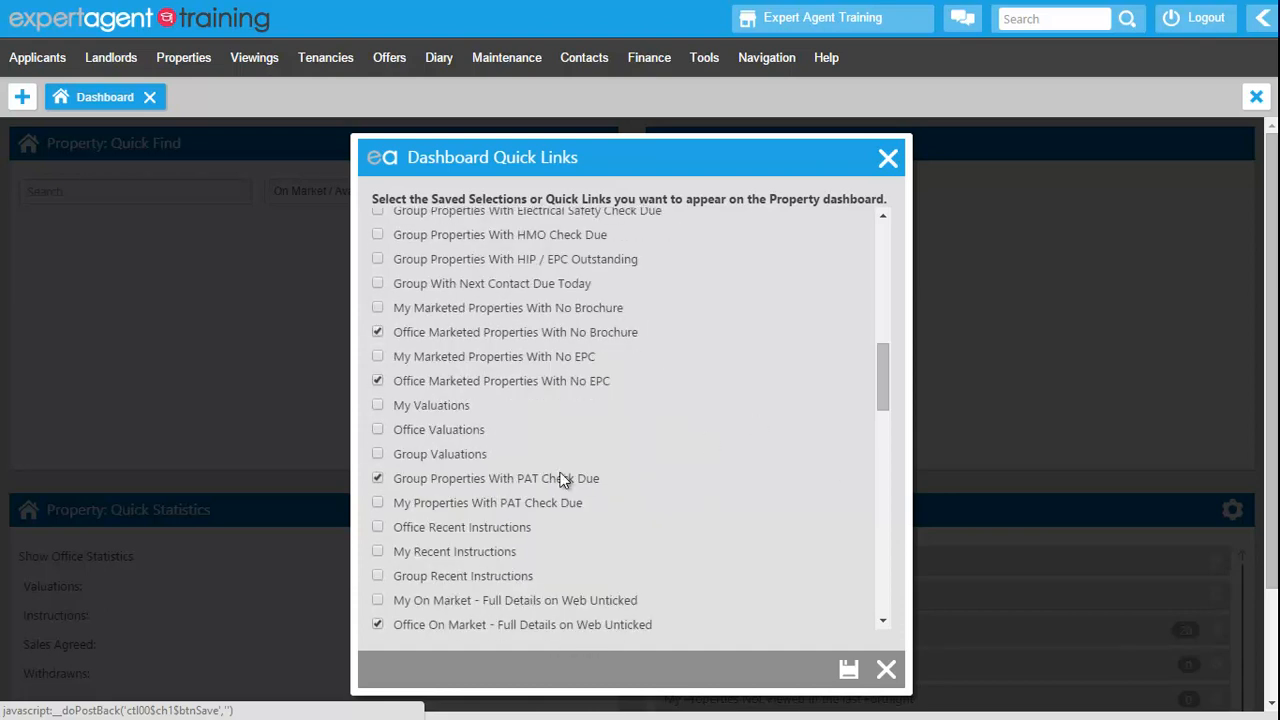
{"action": "scroll", "coordinate": [539, 453], "scroll_direction": "down", "scroll_amount": 10}
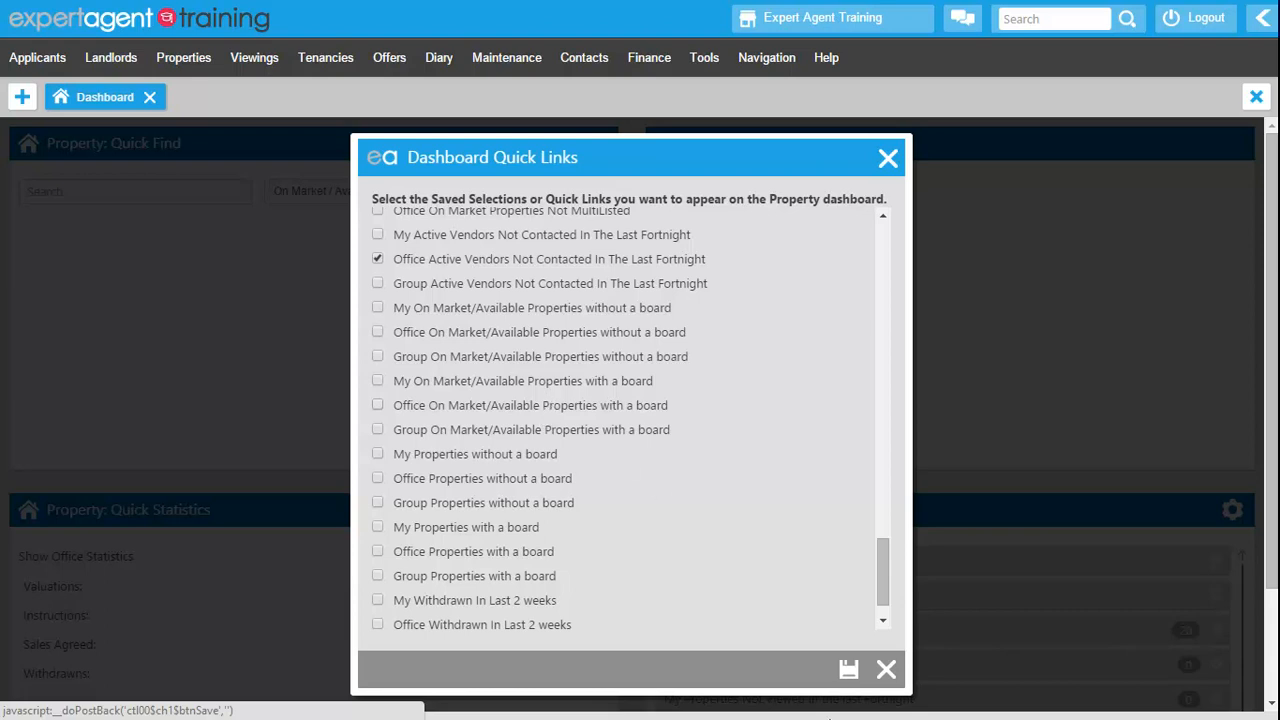
{"action": "left_click", "coordinate": [849, 672]}
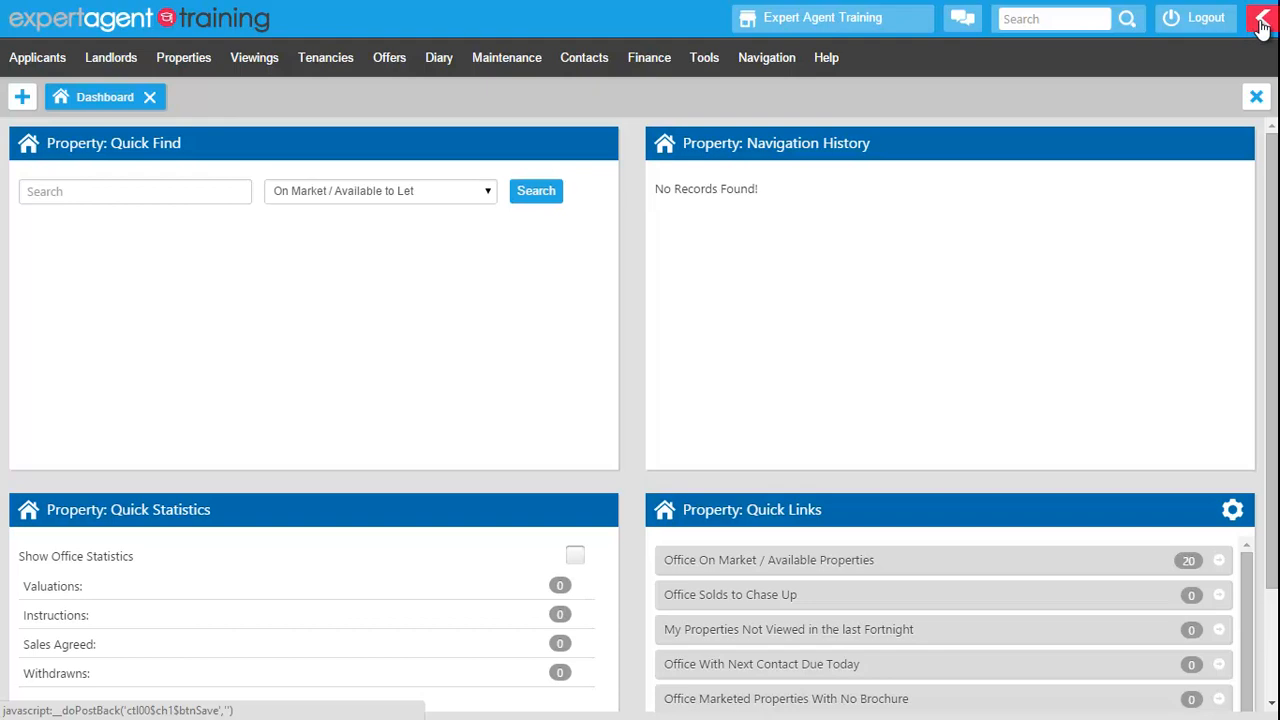
- Check the Show Right Toolbar option in My Profile and close the profile without saving
{"action": "mouse_move", "coordinate": [706, 70]}
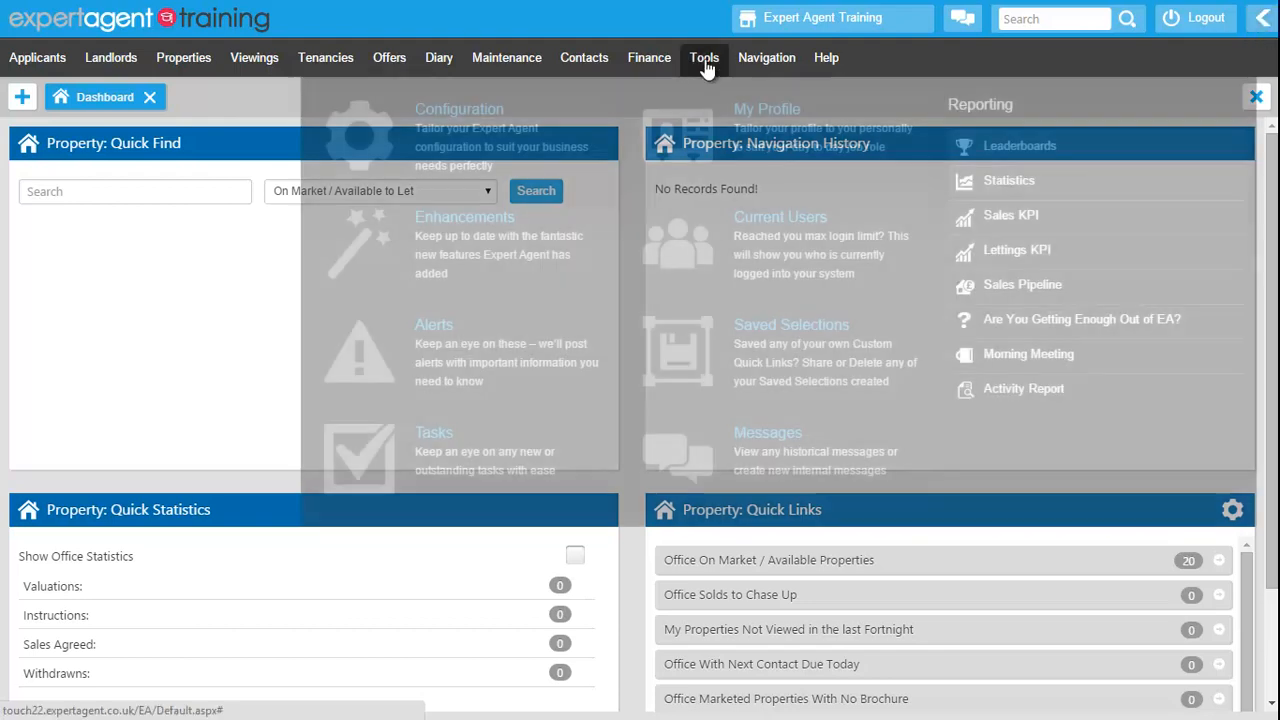
{"action": "left_click", "coordinate": [696, 140]}
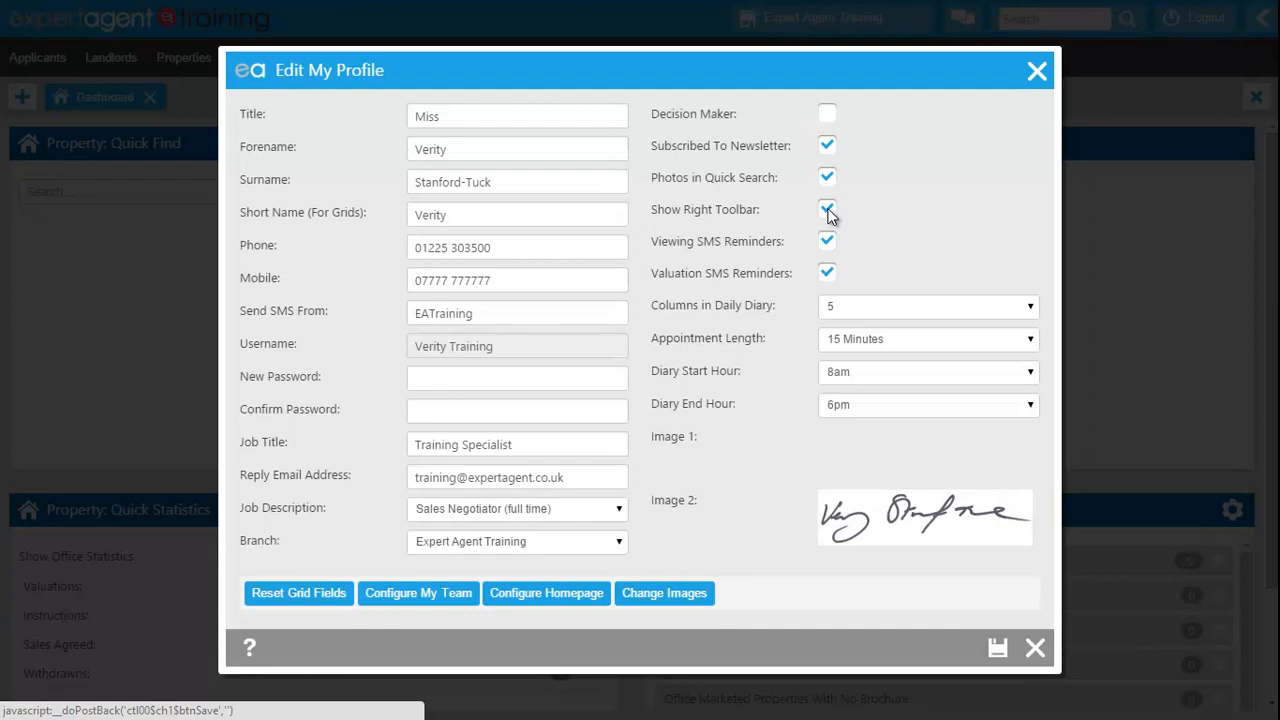
{"action": "left_click", "coordinate": [1030, 648]}
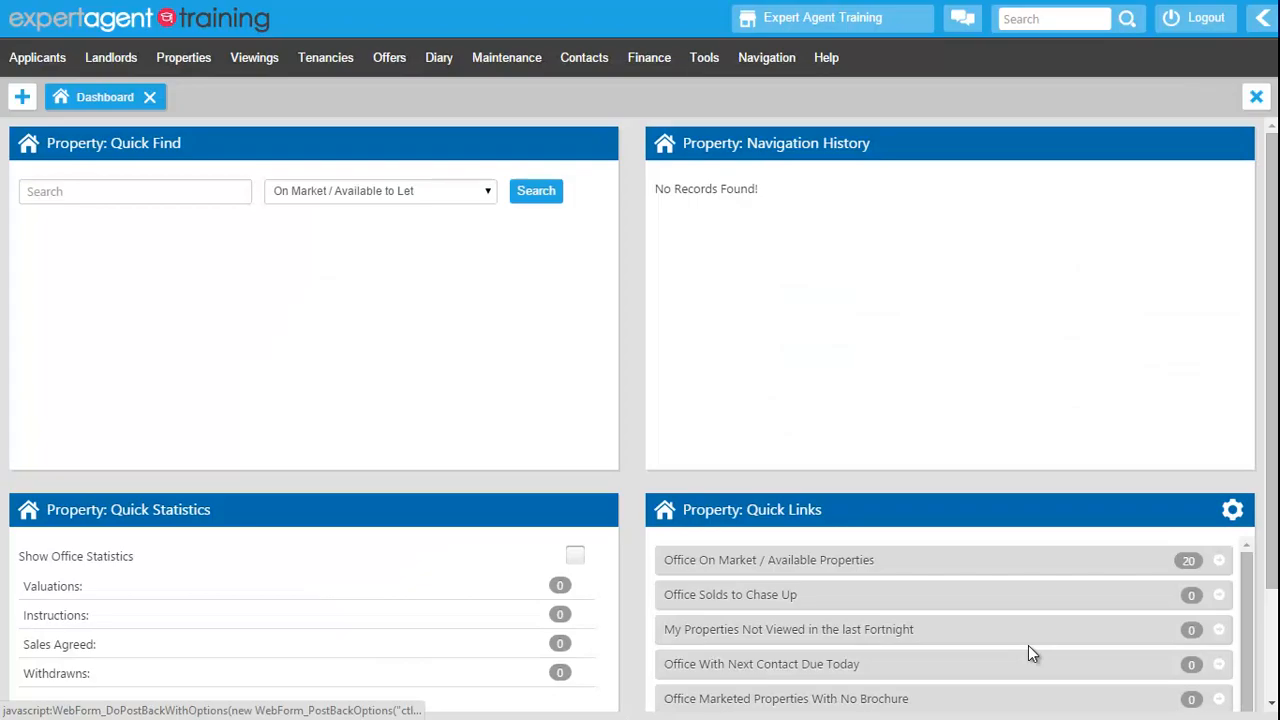
- Expand the quick links toolbar and examine its links for every section from Applicants to Finance
{"action": "left_click", "coordinate": [1264, 20]}
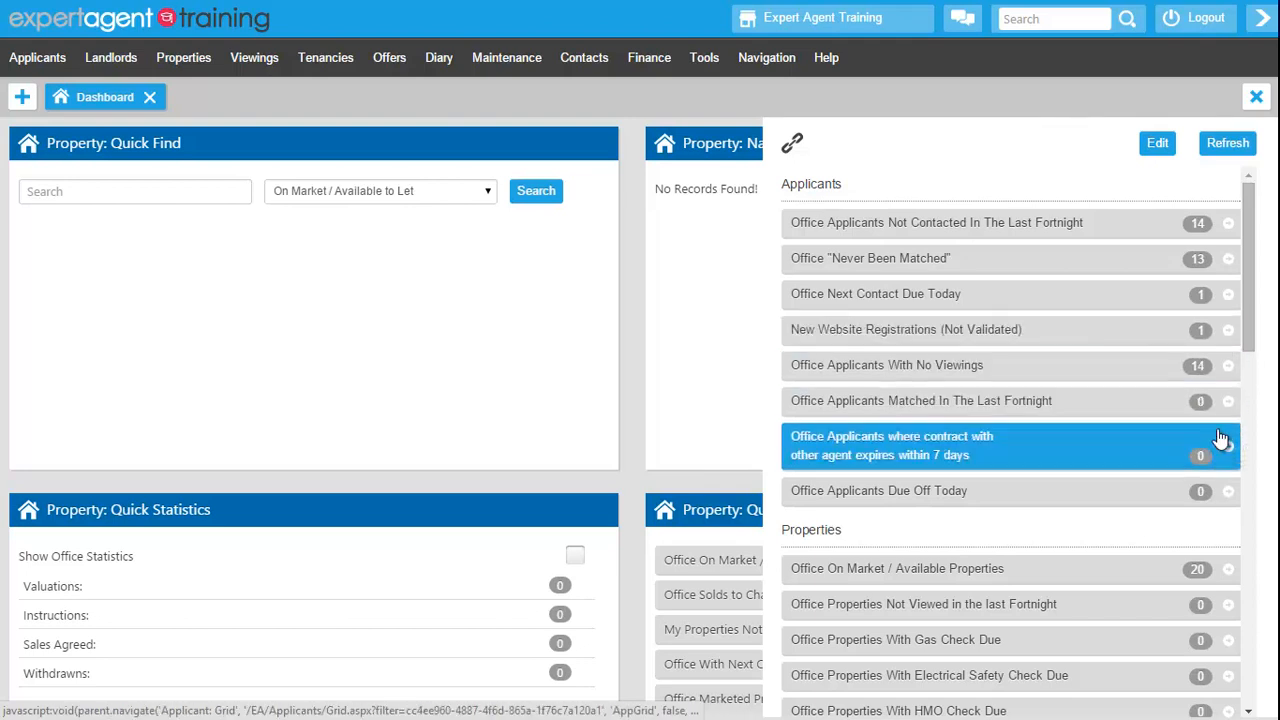
{"action": "left_click", "coordinate": [1248, 530]}
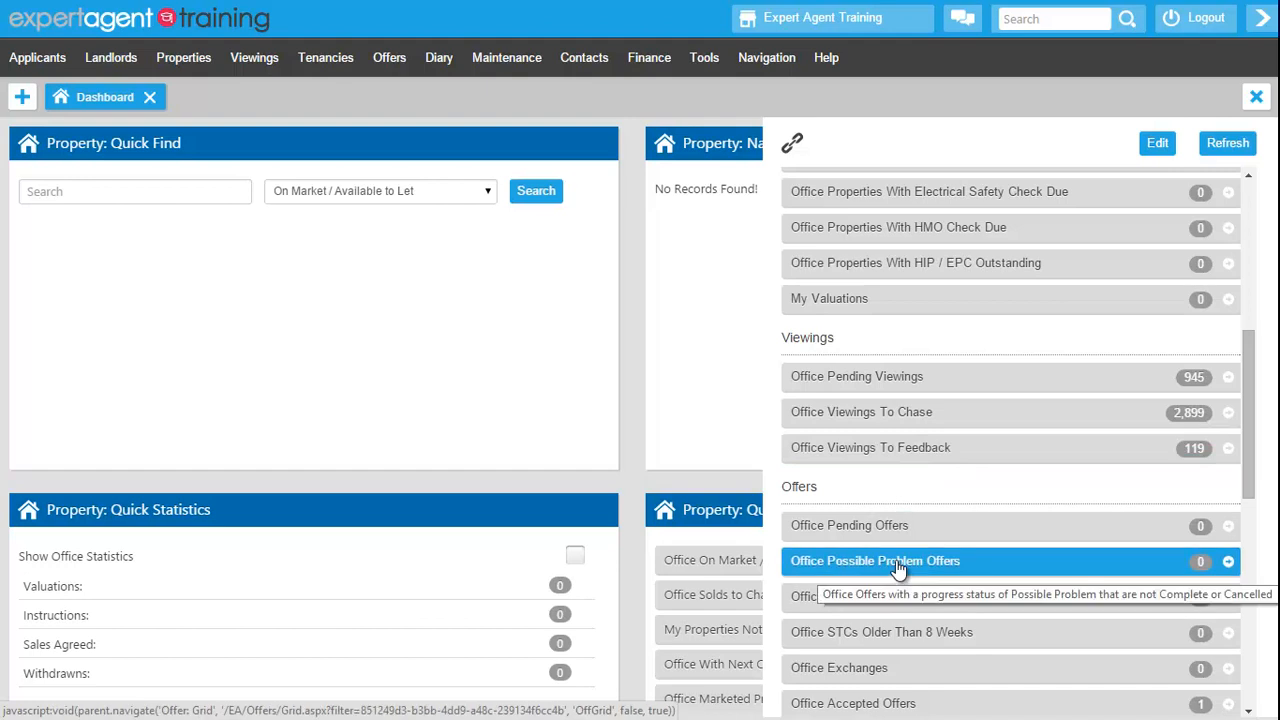
{"action": "scroll", "coordinate": [884, 468], "scroll_direction": "down", "scroll_amount": 2}
{"action": "scroll", "coordinate": [888, 478], "scroll_direction": "down", "scroll_amount": 2}
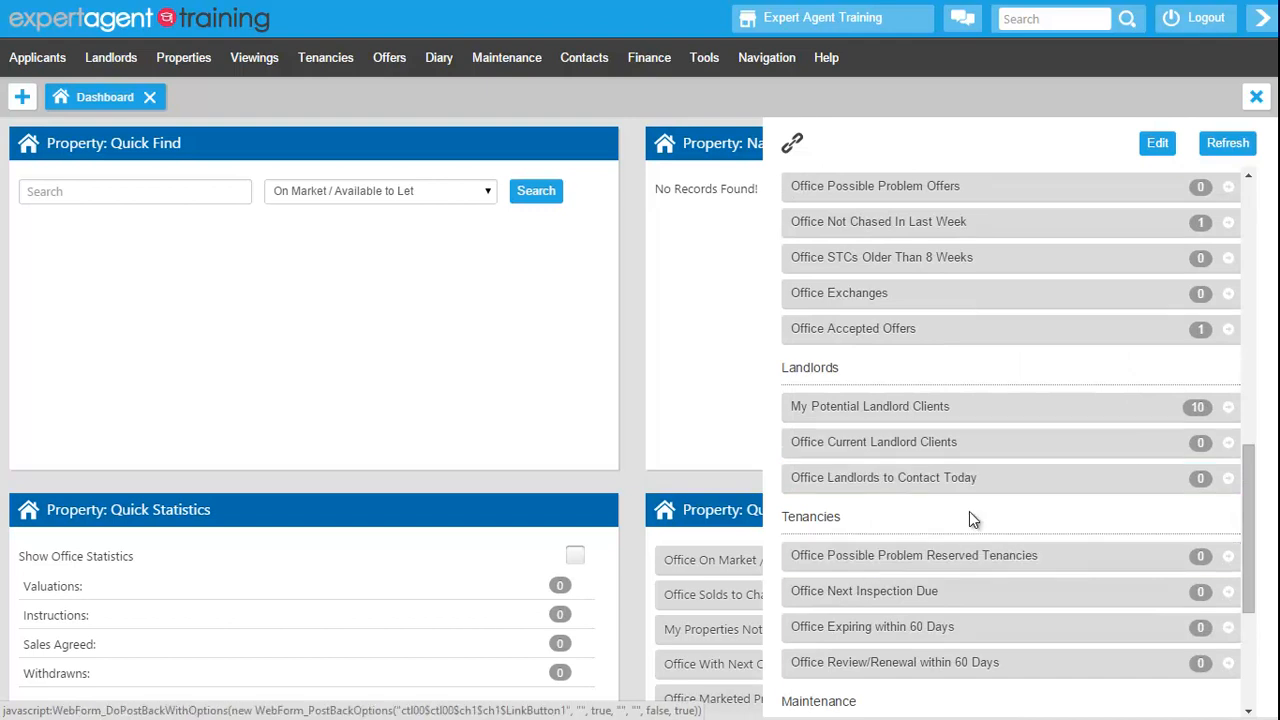
{"action": "scroll", "coordinate": [970, 518], "scroll_direction": "down", "scroll_amount": 1}
{"action": "scroll", "coordinate": [970, 520], "scroll_direction": "down", "scroll_amount": 2}
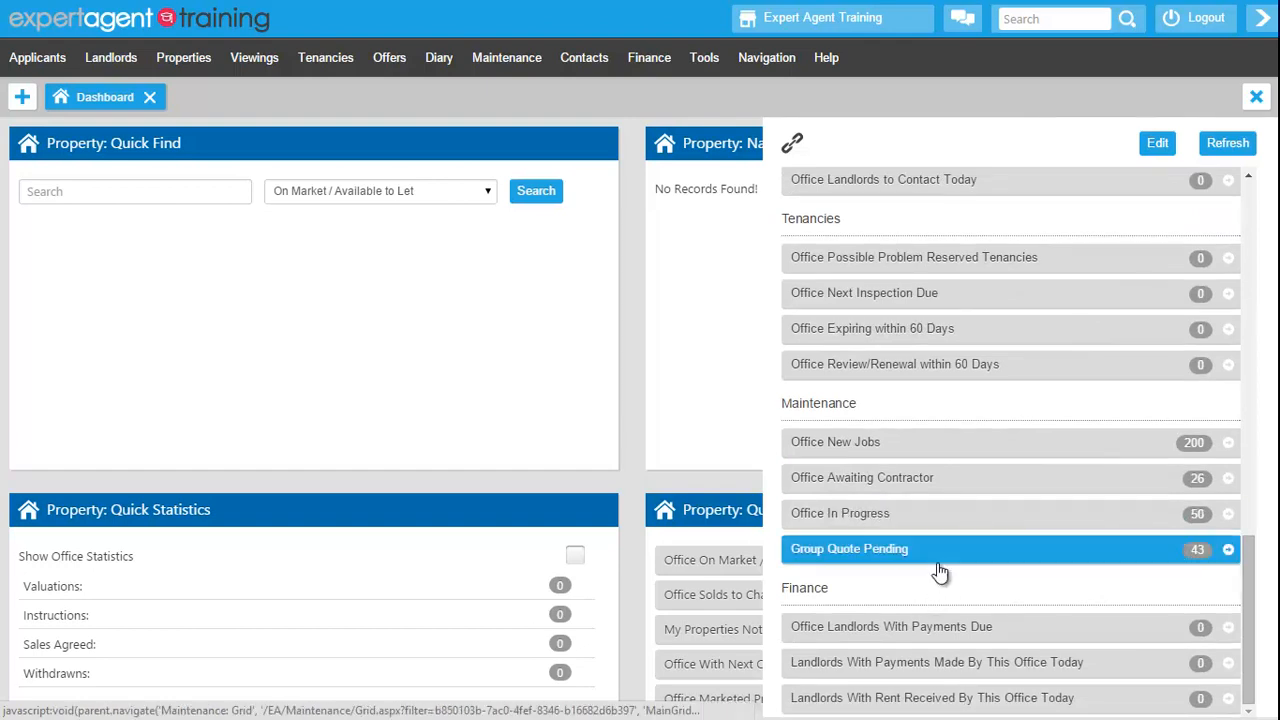
{"action": "scroll", "coordinate": [940, 571], "scroll_direction": "up", "scroll_amount": 1}
{"action": "scroll", "coordinate": [936, 560], "scroll_direction": "up", "scroll_amount": 2}
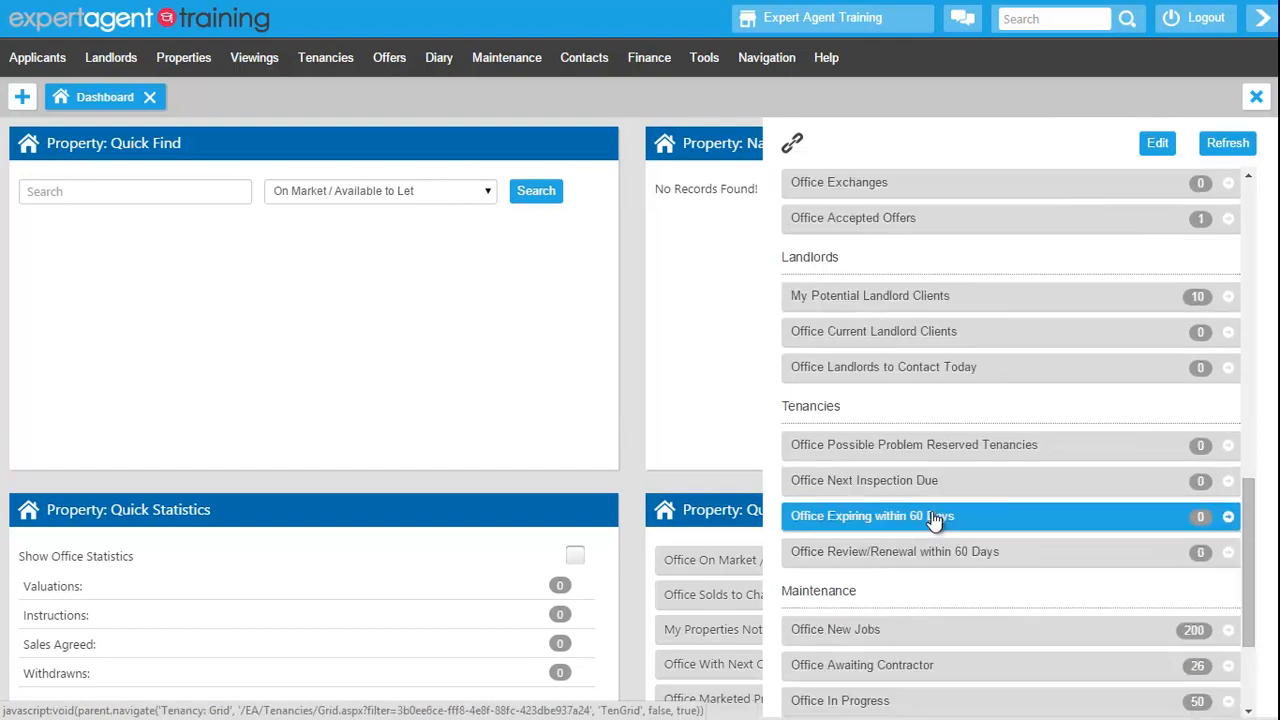
{"action": "scroll", "coordinate": [932, 520], "scroll_direction": "up", "scroll_amount": 8}
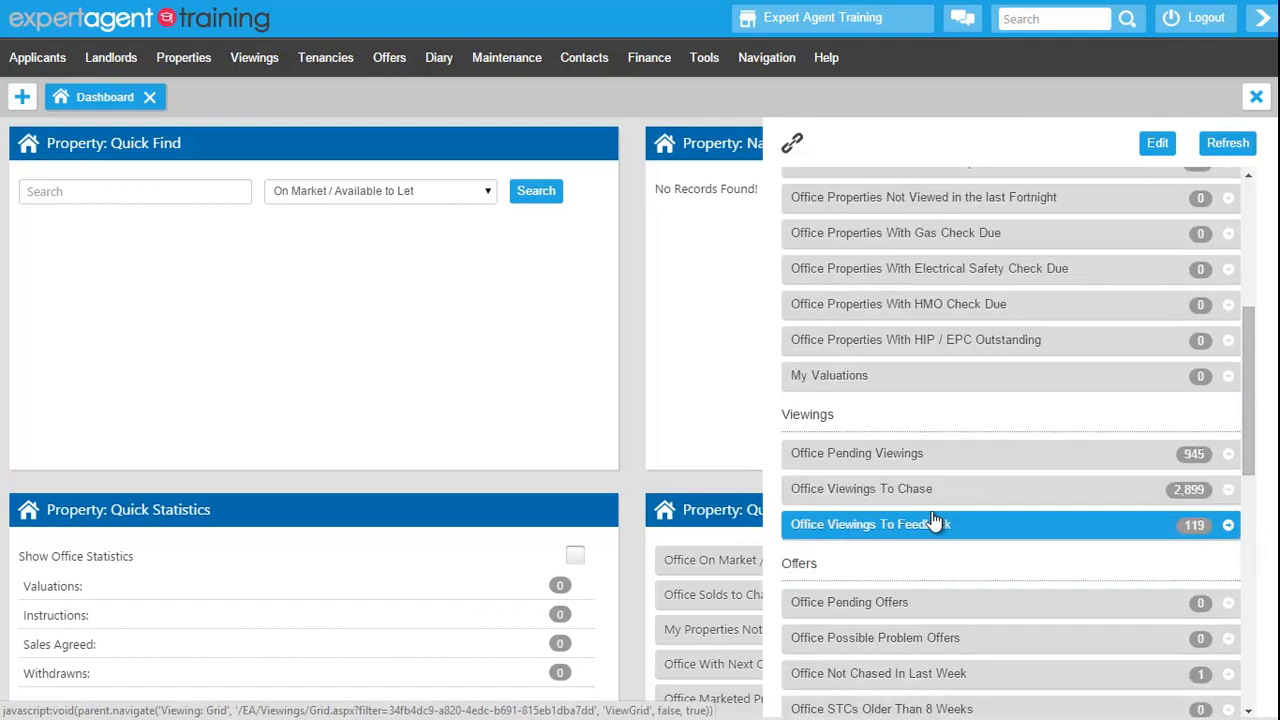
{"action": "scroll", "coordinate": [932, 518], "scroll_direction": "up", "scroll_amount": 2}
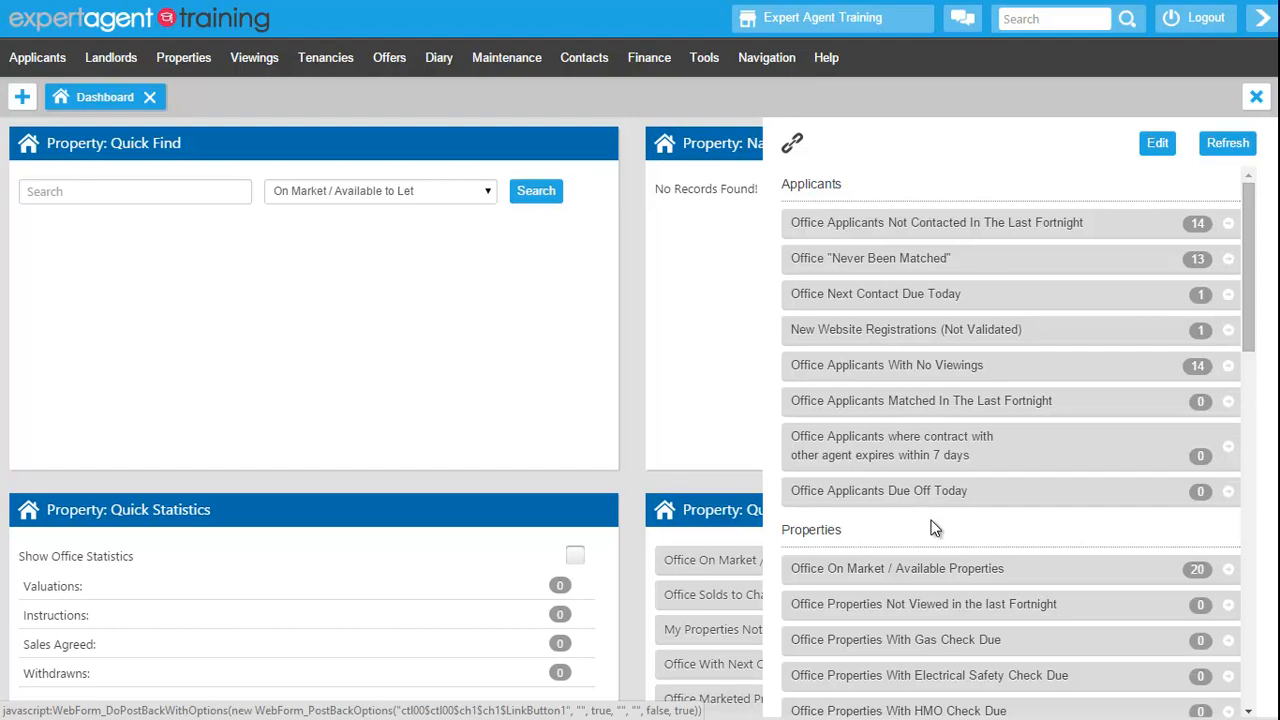
- Review all the links in the Configure Toolbar Quick Links settings and save the selection
{"action": "left_click", "coordinate": [1155, 145]}
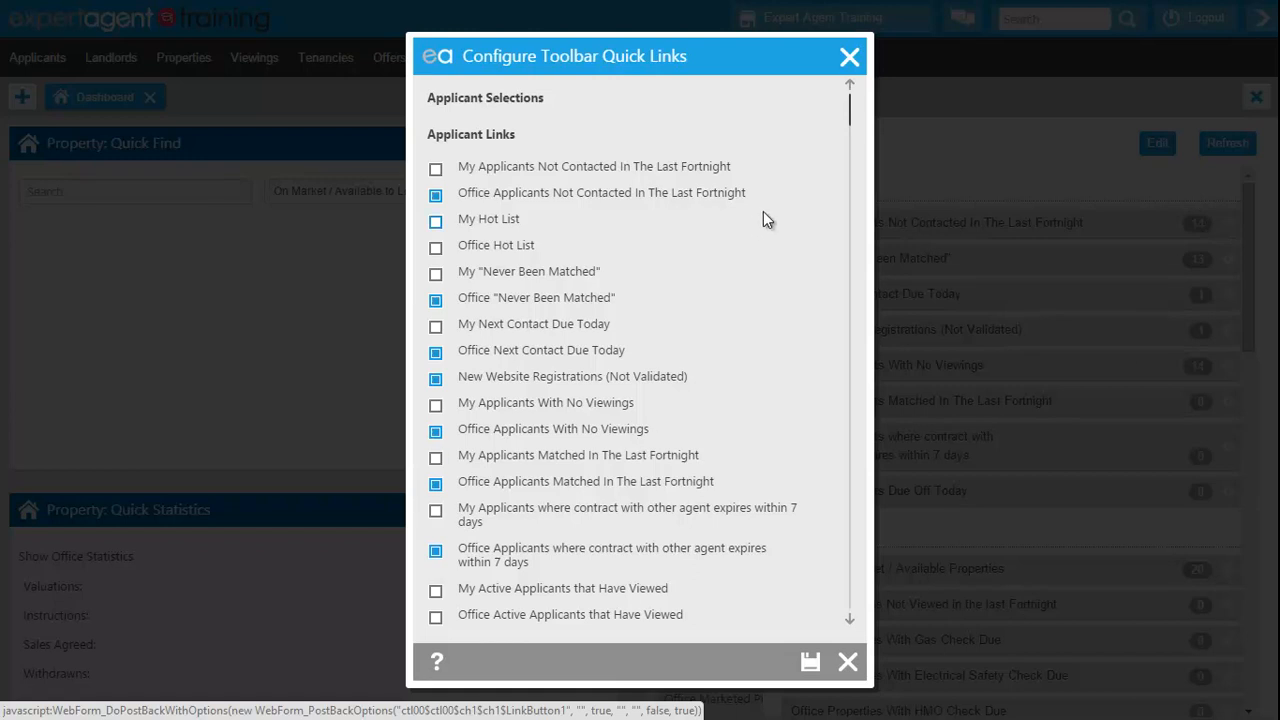
{"action": "scroll", "coordinate": [762, 206], "scroll_direction": "down", "scroll_amount": 10}
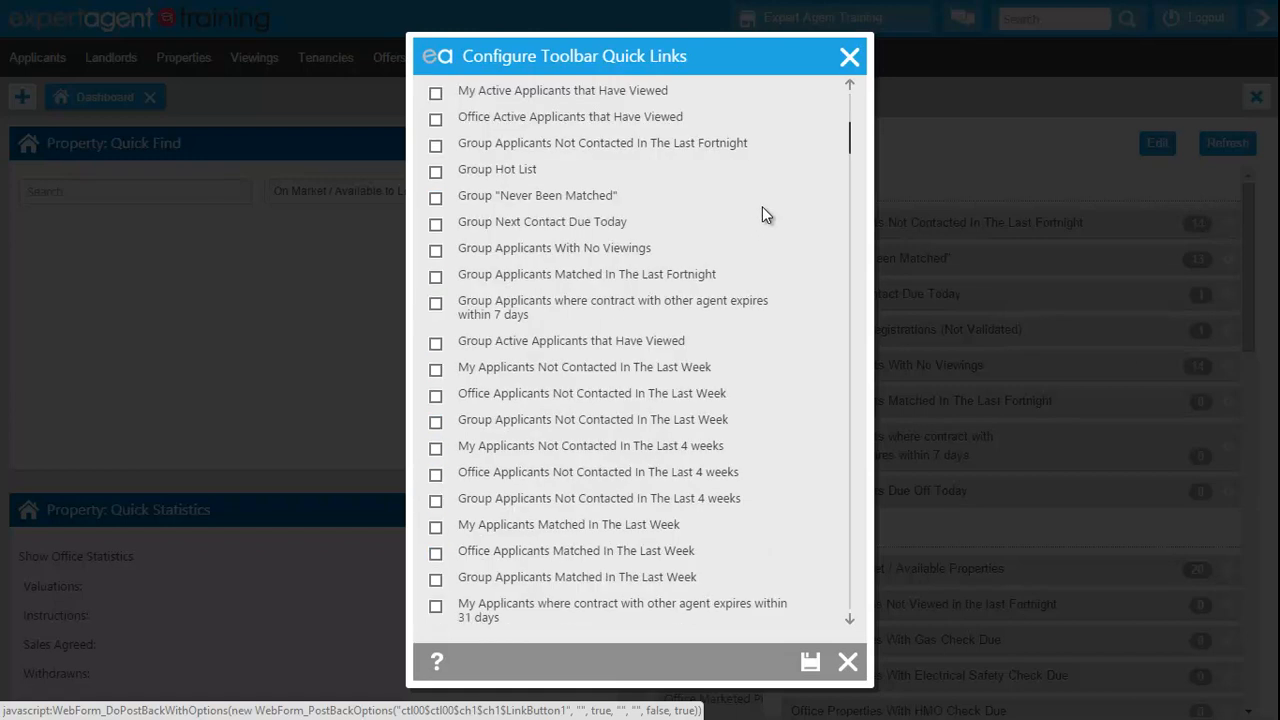
{"action": "scroll", "coordinate": [762, 218], "scroll_direction": "down", "scroll_amount": 5}
{"action": "scroll", "coordinate": [762, 218], "scroll_direction": "down", "scroll_amount": 10}
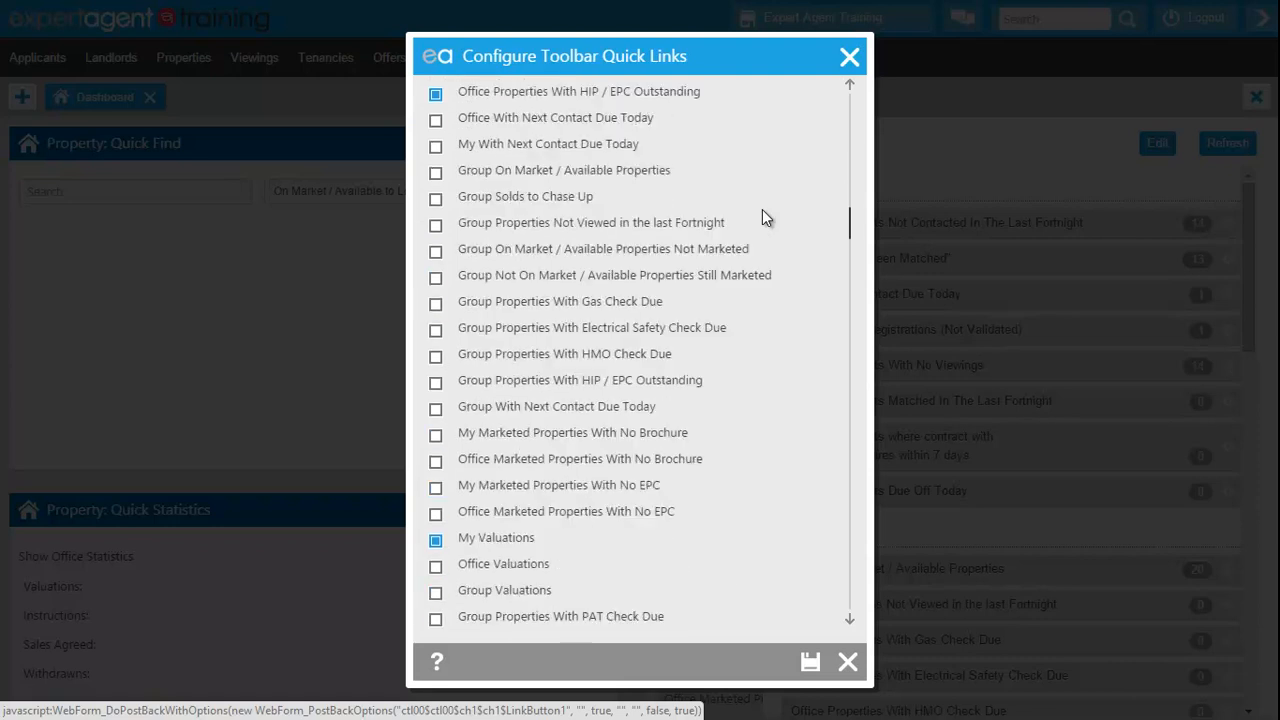
{"action": "scroll", "coordinate": [762, 218], "scroll_direction": "down", "scroll_amount": 15}
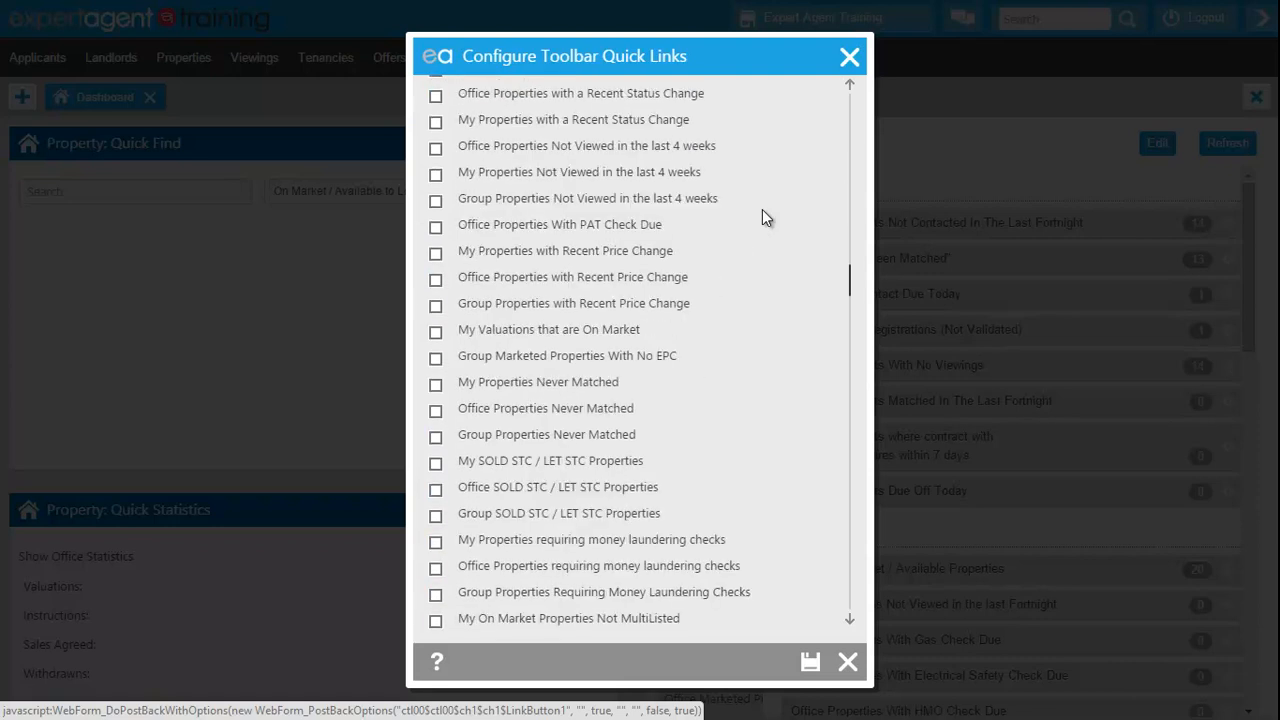
{"action": "scroll", "coordinate": [762, 218], "scroll_direction": "down", "scroll_amount": 10}
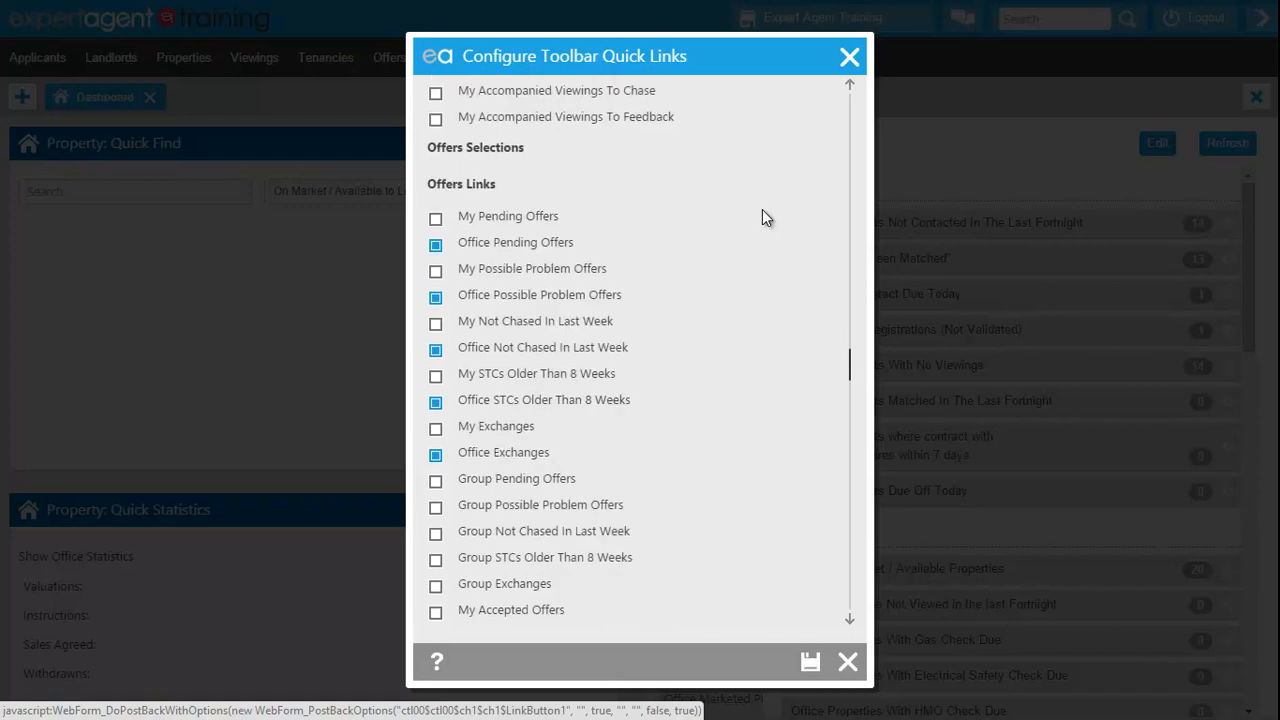
{"action": "scroll", "coordinate": [762, 218], "scroll_direction": "down", "scroll_amount": 10}
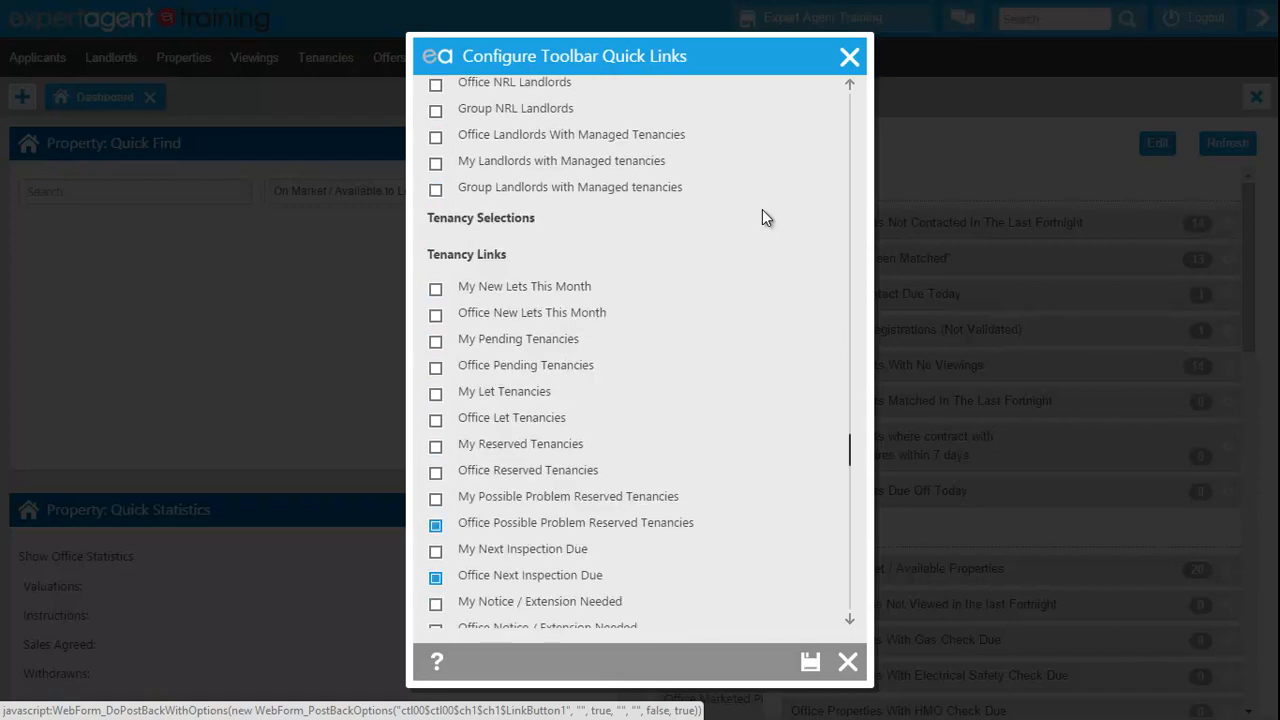
{"action": "scroll", "coordinate": [762, 218], "scroll_direction": "down", "scroll_amount": 3}
{"action": "scroll", "coordinate": [762, 218], "scroll_direction": "down", "scroll_amount": 15}
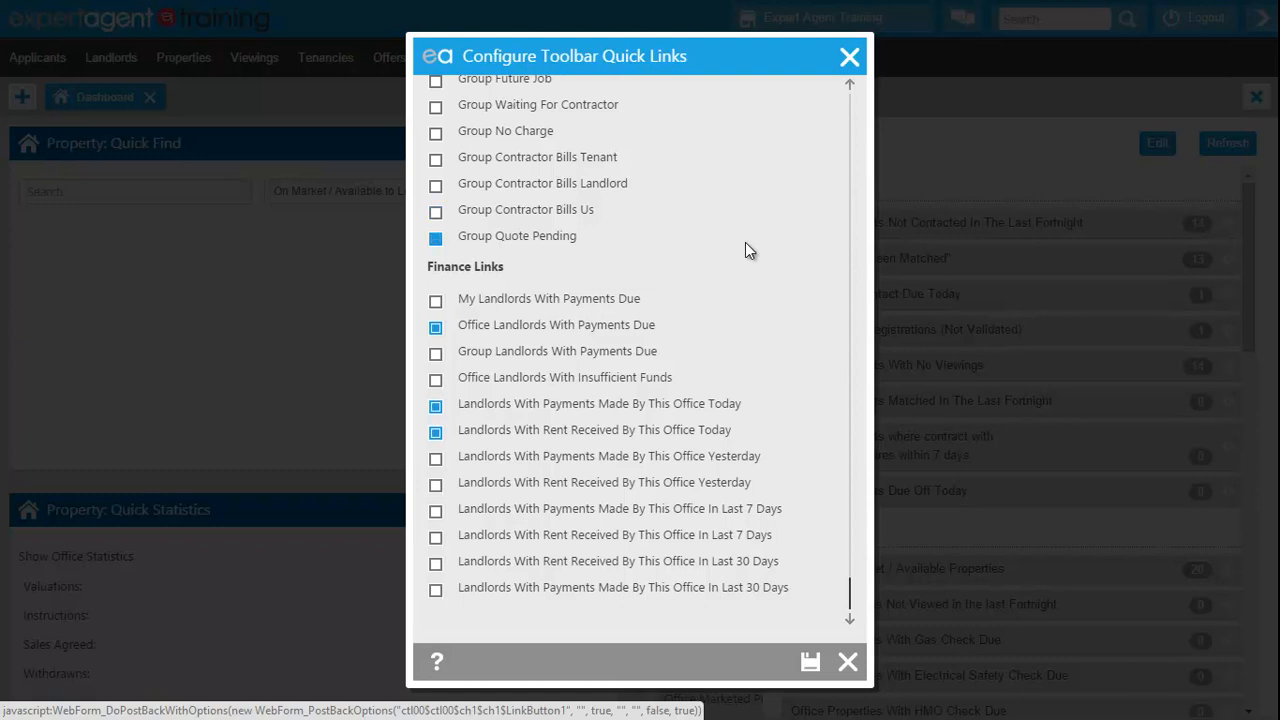
{"action": "left_click", "coordinate": [811, 665]}
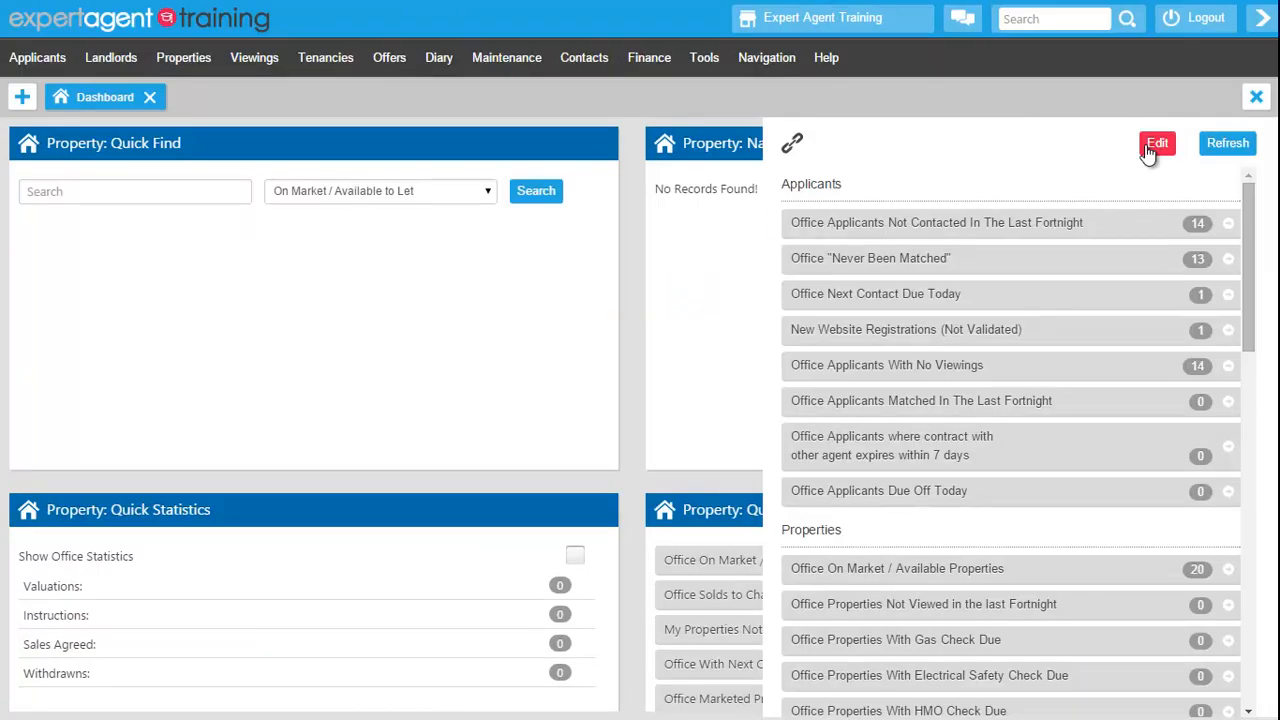
- Reopen the toolbar quick links settings to check the Applicant Selections section, close them without saving and collapse the toolbar
{"action": "left_click", "coordinate": [1155, 146]}
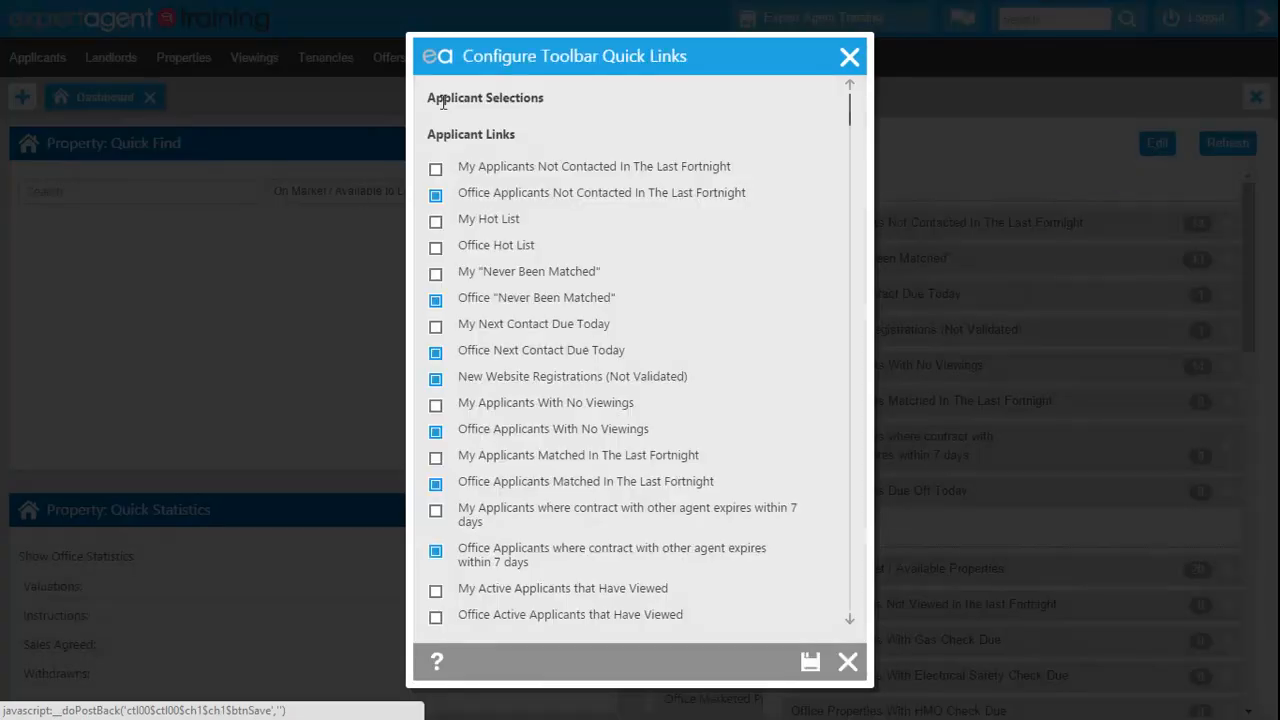
{"action": "left_click_drag", "start_coordinate": [426, 98], "coordinate": [574, 103]}
{"action": "left_click", "coordinate": [577, 132]}
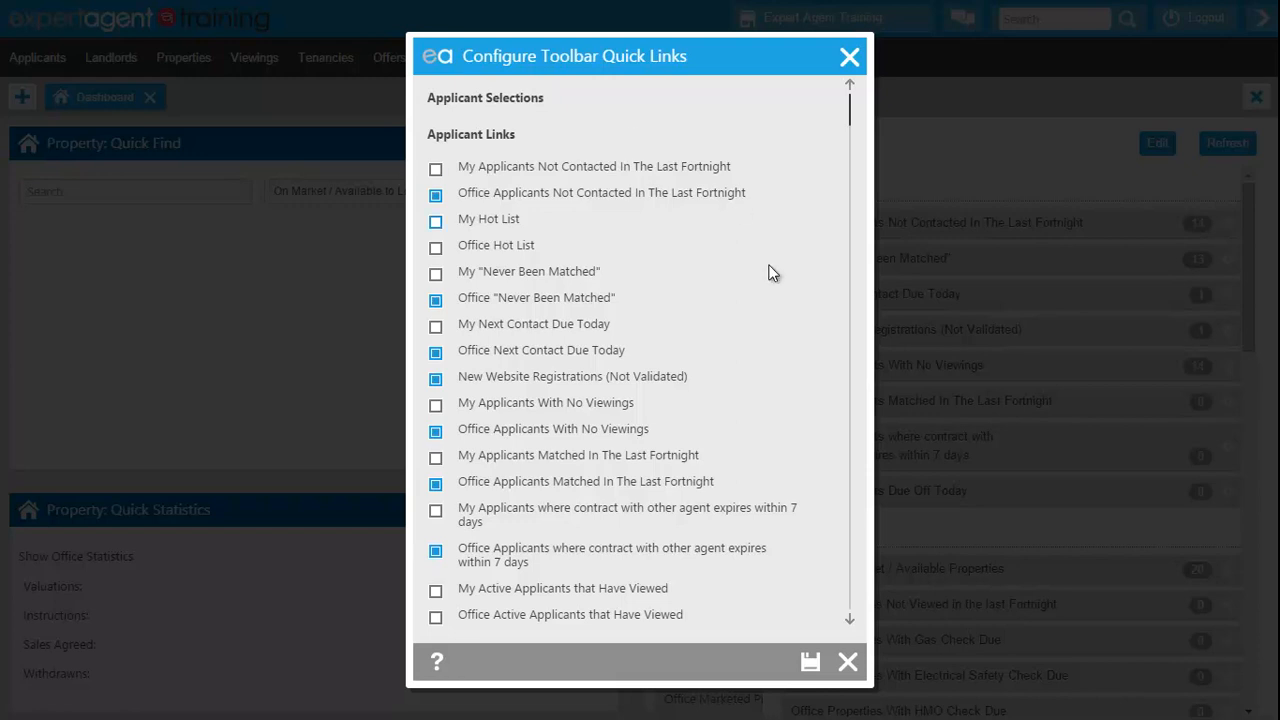
{"action": "left_click", "coordinate": [848, 665]}
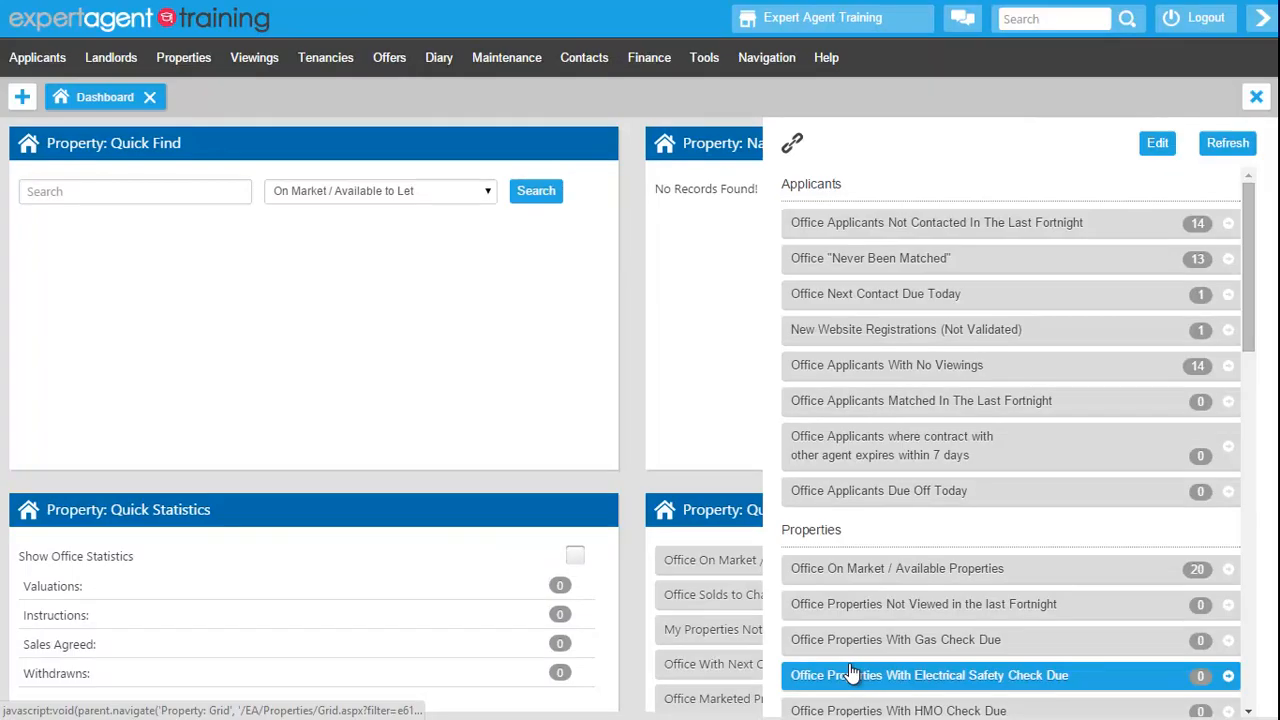
{"action": "left_click", "coordinate": [1260, 22]}
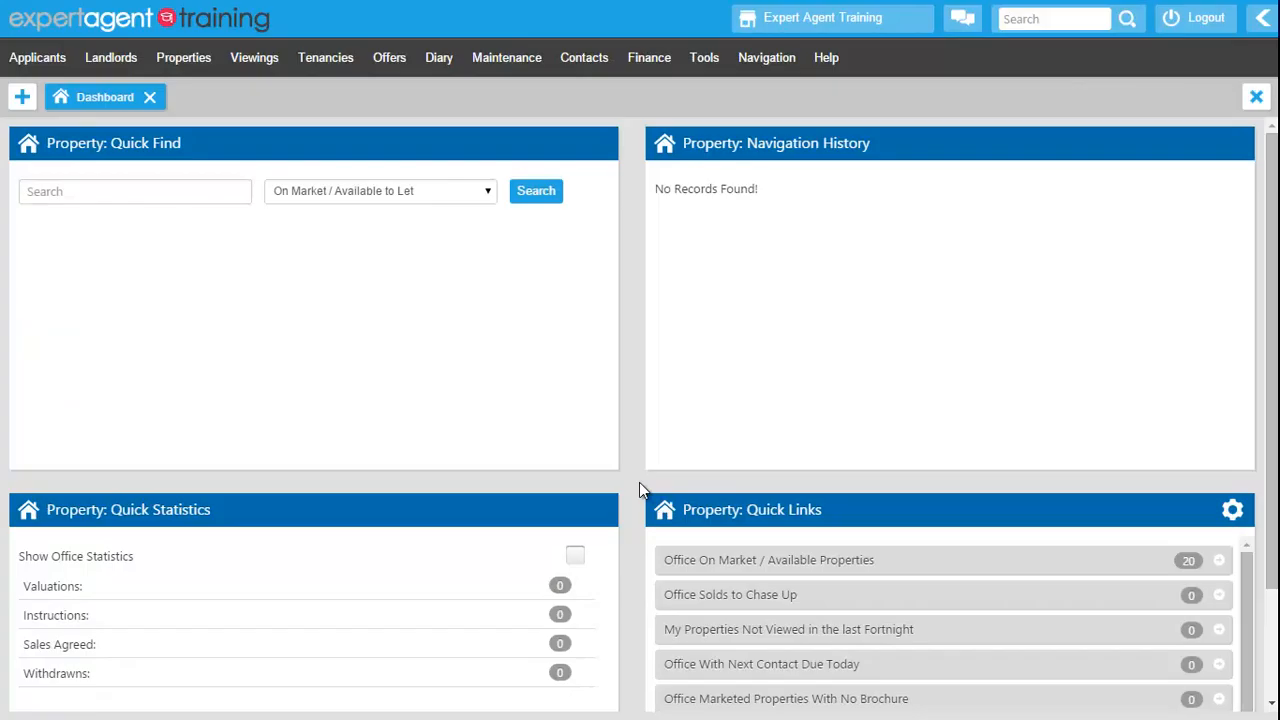
- Open the Applicant dashboard and examine its quick links alongside those offered under Applicants in the main navigation
{"action": "scroll", "coordinate": [633, 462], "scroll_direction": "down", "scroll_amount": 1}
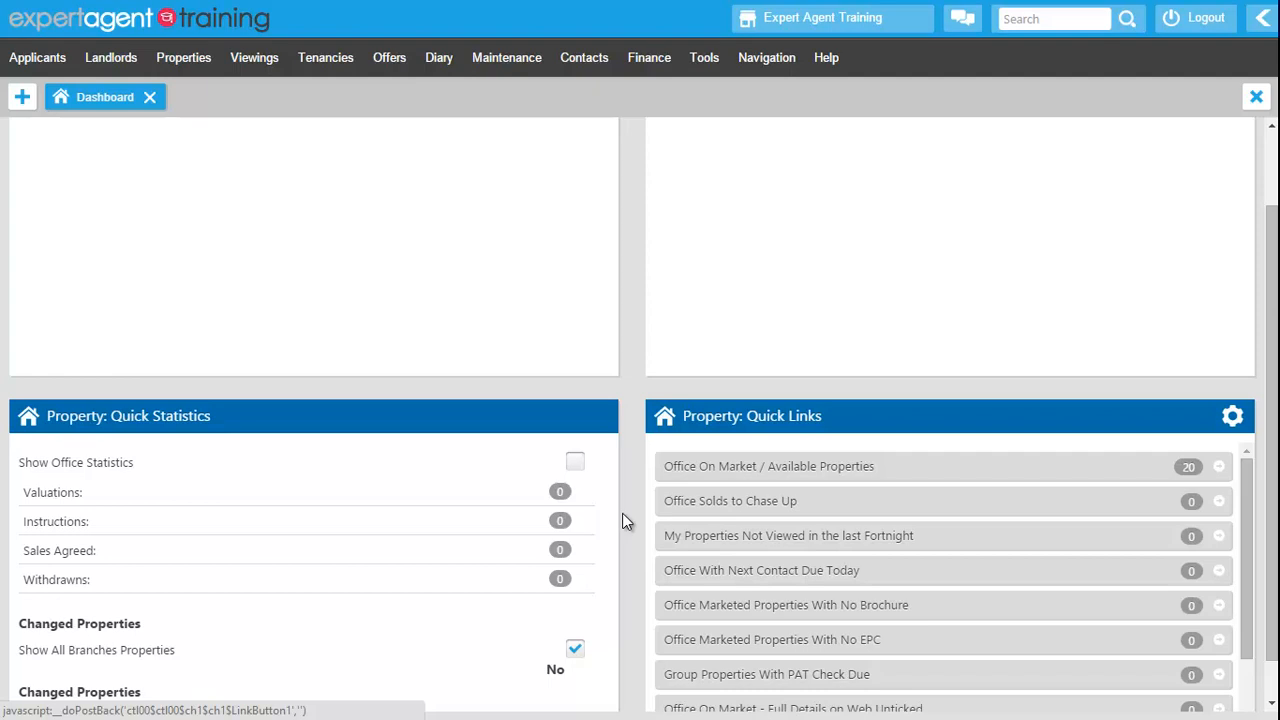
{"action": "mouse_move", "coordinate": [37, 57]}
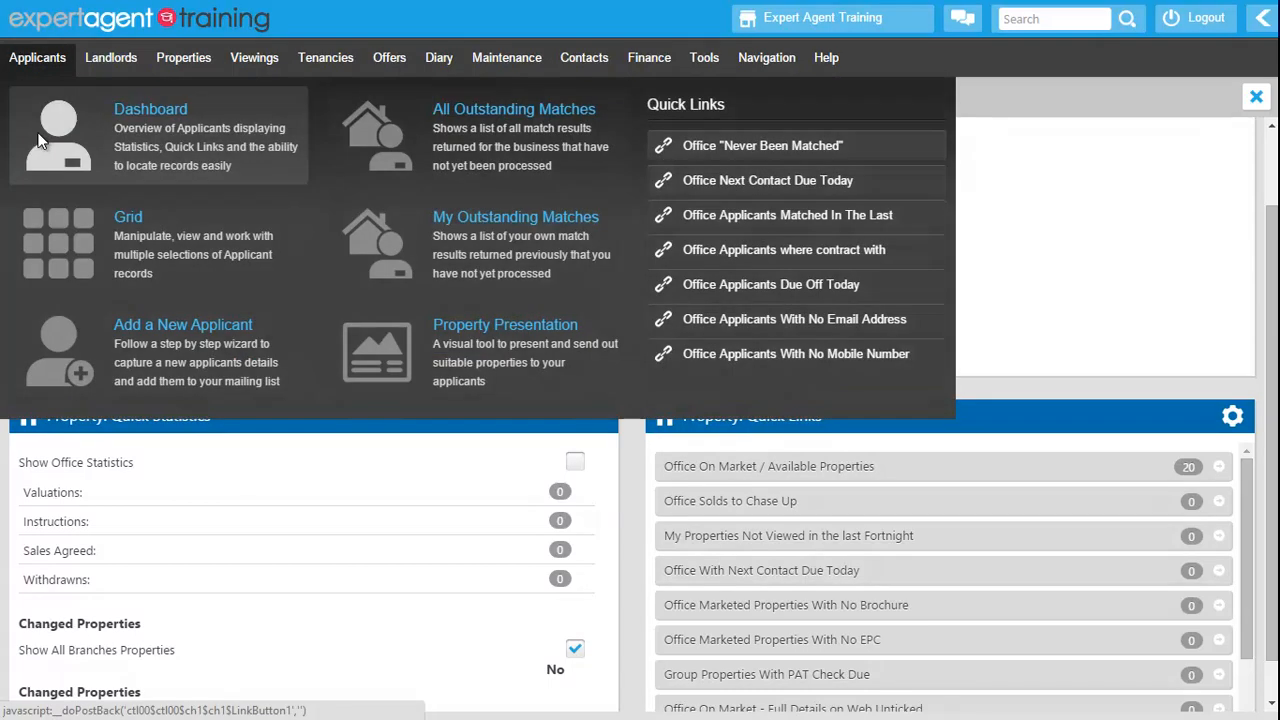
{"action": "left_click", "coordinate": [42, 141]}
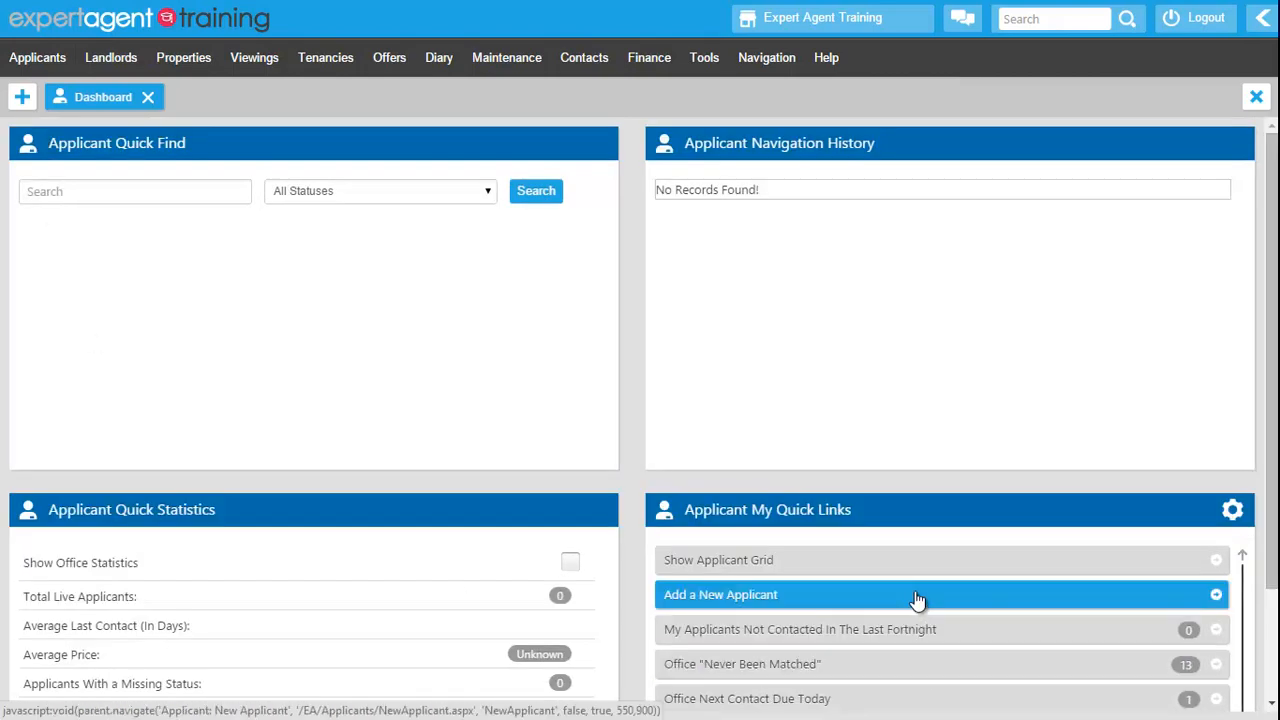
{"action": "scroll", "coordinate": [917, 600], "scroll_direction": "down", "scroll_amount": 1}
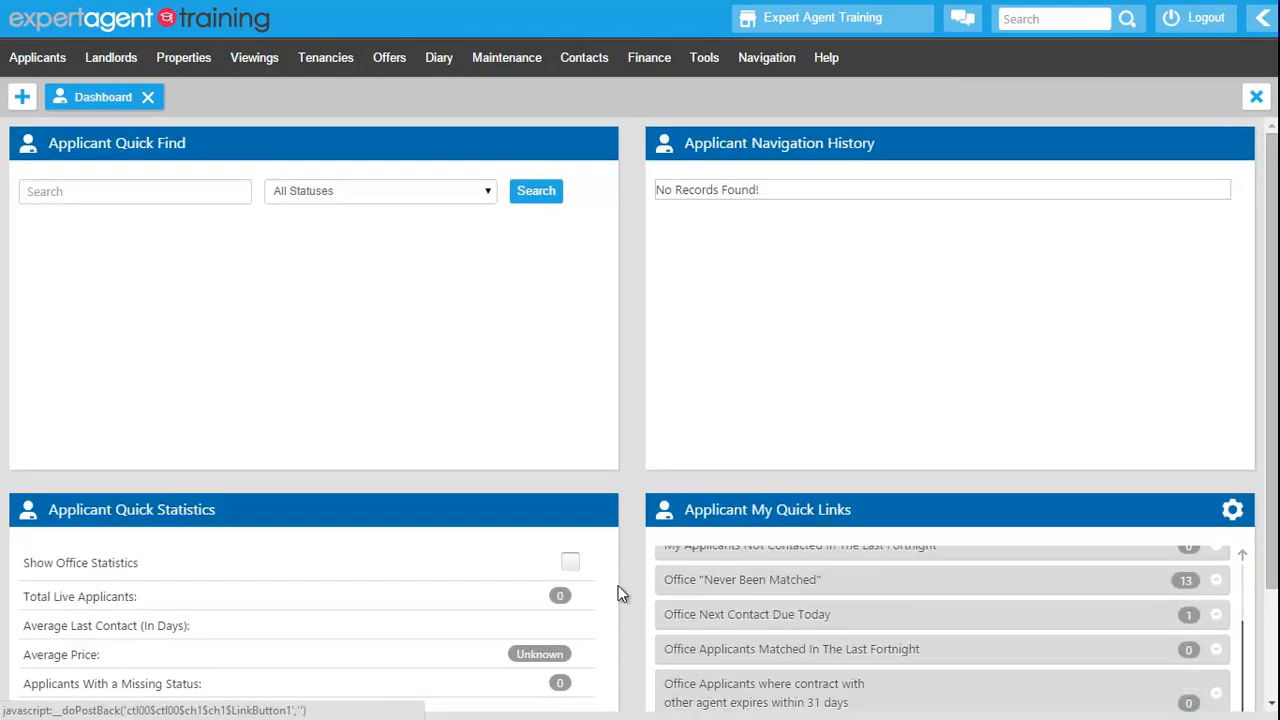
{"action": "scroll", "coordinate": [618, 590], "scroll_direction": "down", "scroll_amount": 1}
{"action": "scroll", "coordinate": [618, 588], "scroll_direction": "down", "scroll_amount": 1}
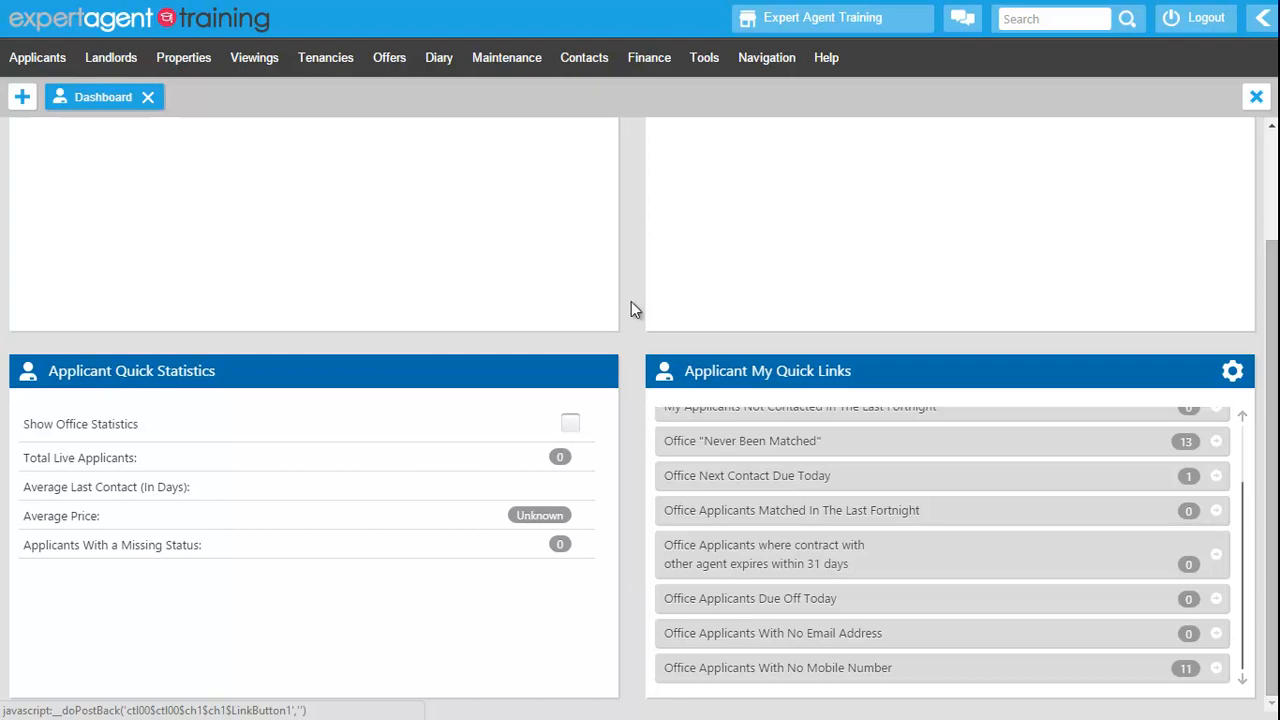
{"action": "left_click", "coordinate": [24, 60]}
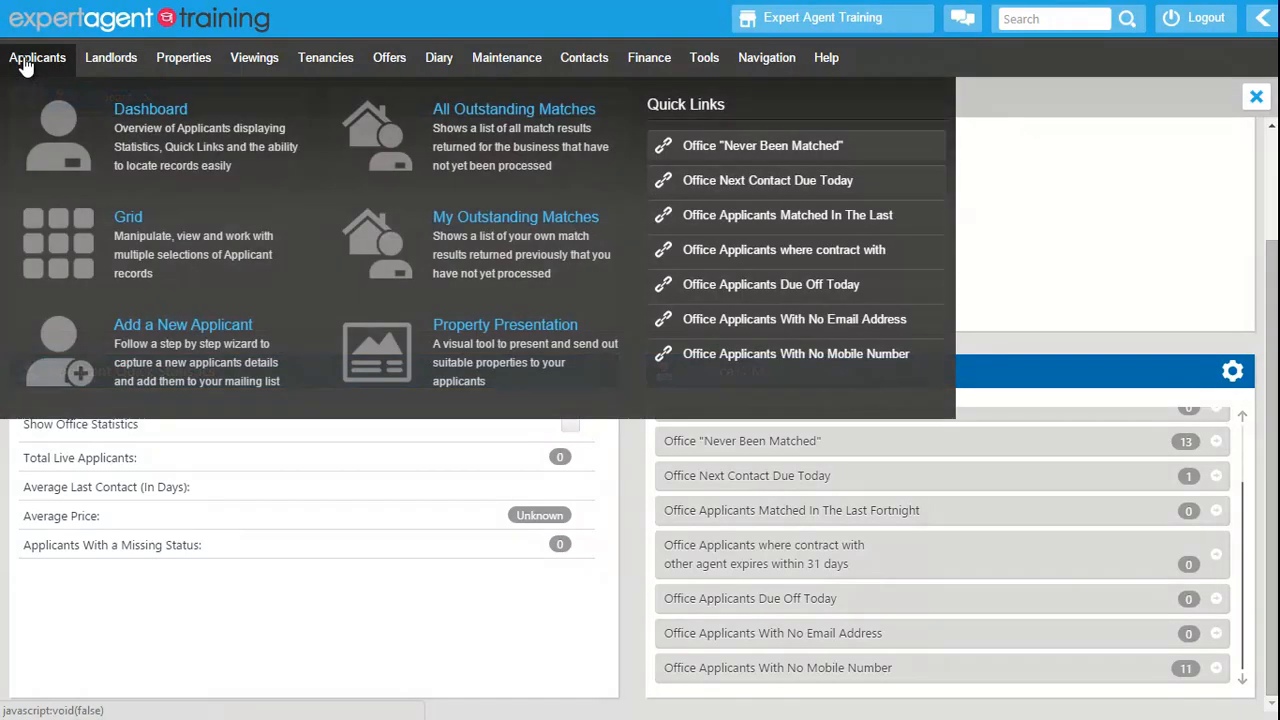
- Open the Applicant grid and filter the Department column to show only Commercial applicants
{"action": "left_click", "coordinate": [42, 250]}
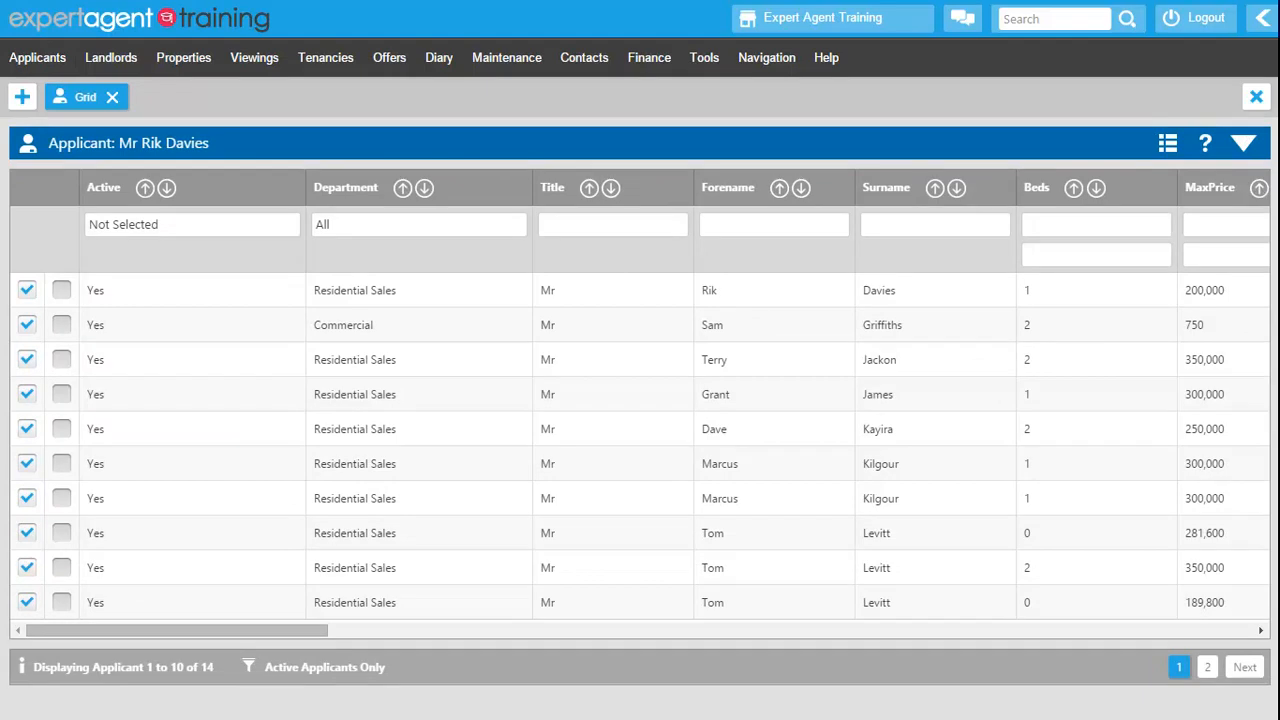
{"action": "left_click", "coordinate": [372, 232]}
{"action": "left_click", "coordinate": [326, 300]}
{"action": "left_click", "coordinate": [325, 380]}
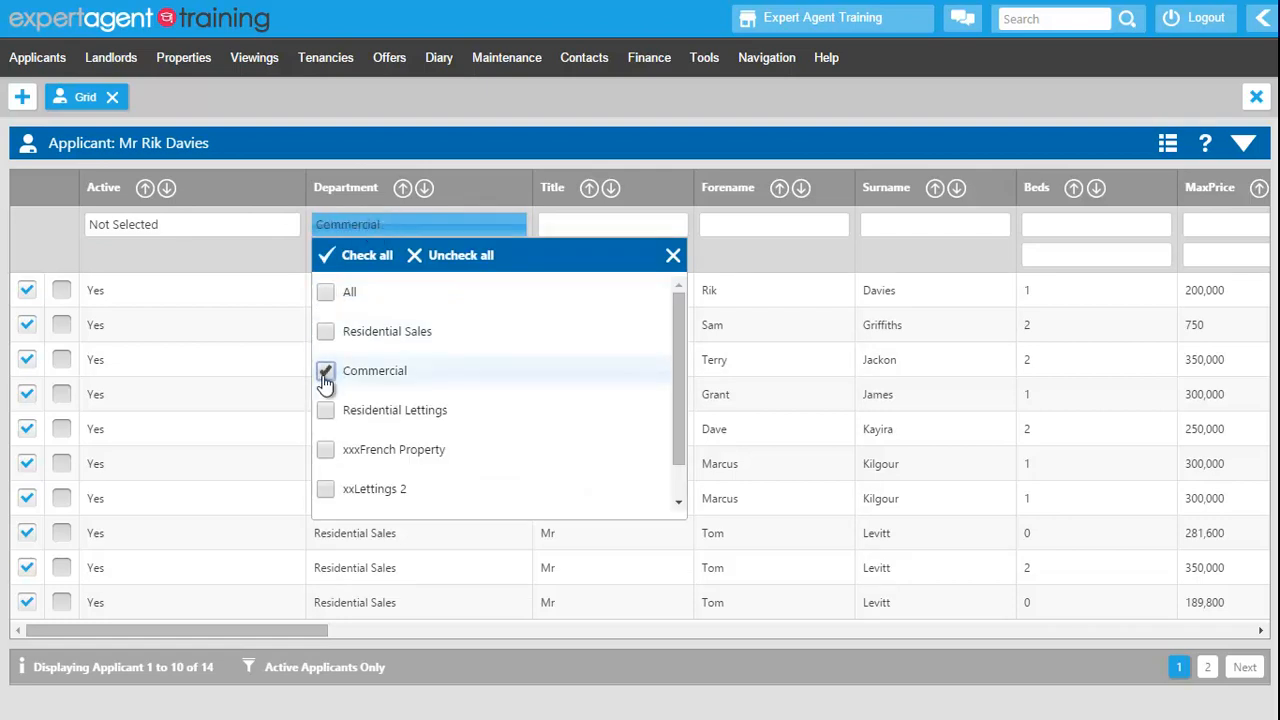
{"action": "left_click", "coordinate": [268, 266]}
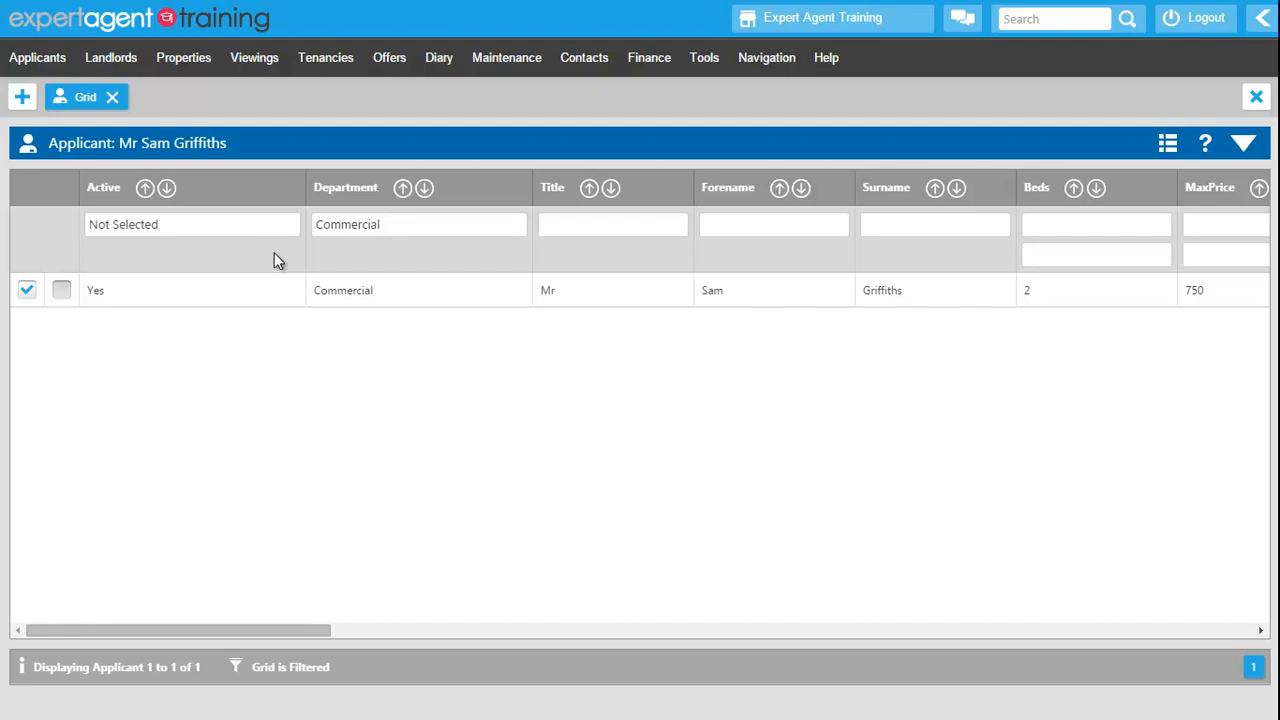
- Save the filtered applicant grid's selection criteria as a shared selection named "Commercial Applicants"
{"action": "right_click", "coordinate": [490, 155]}
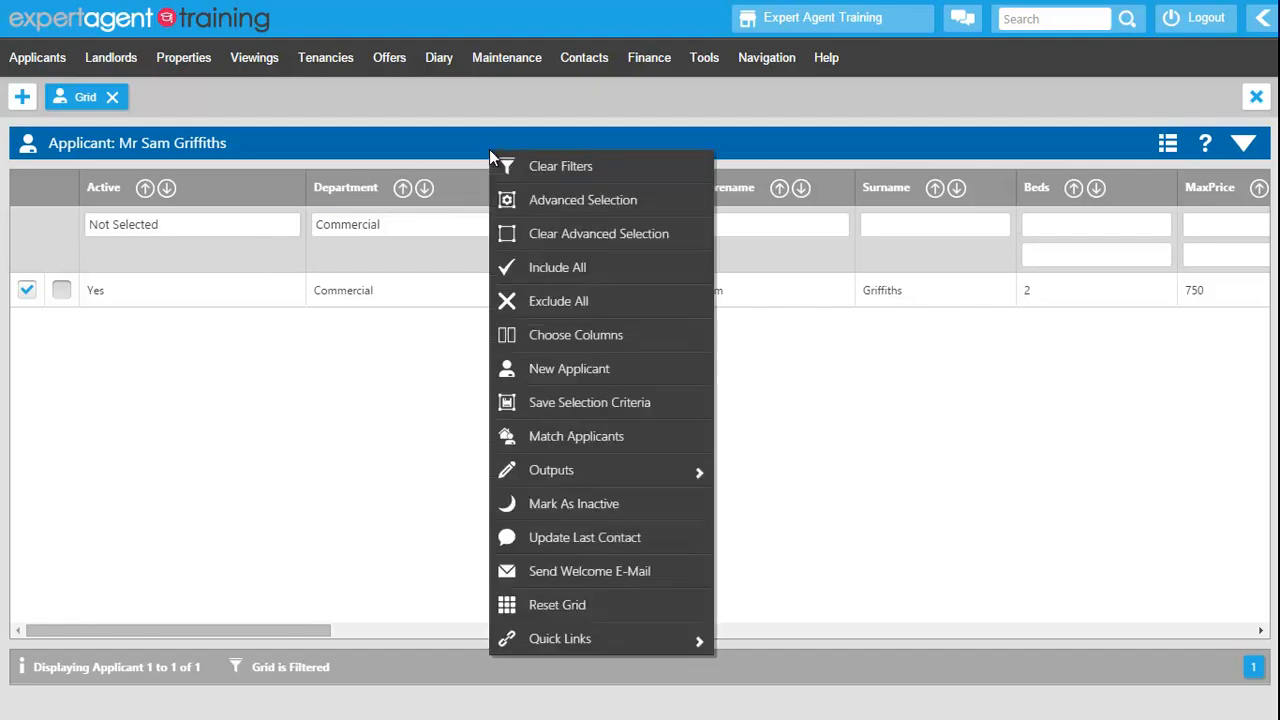
{"action": "left_click", "coordinate": [461, 141]}
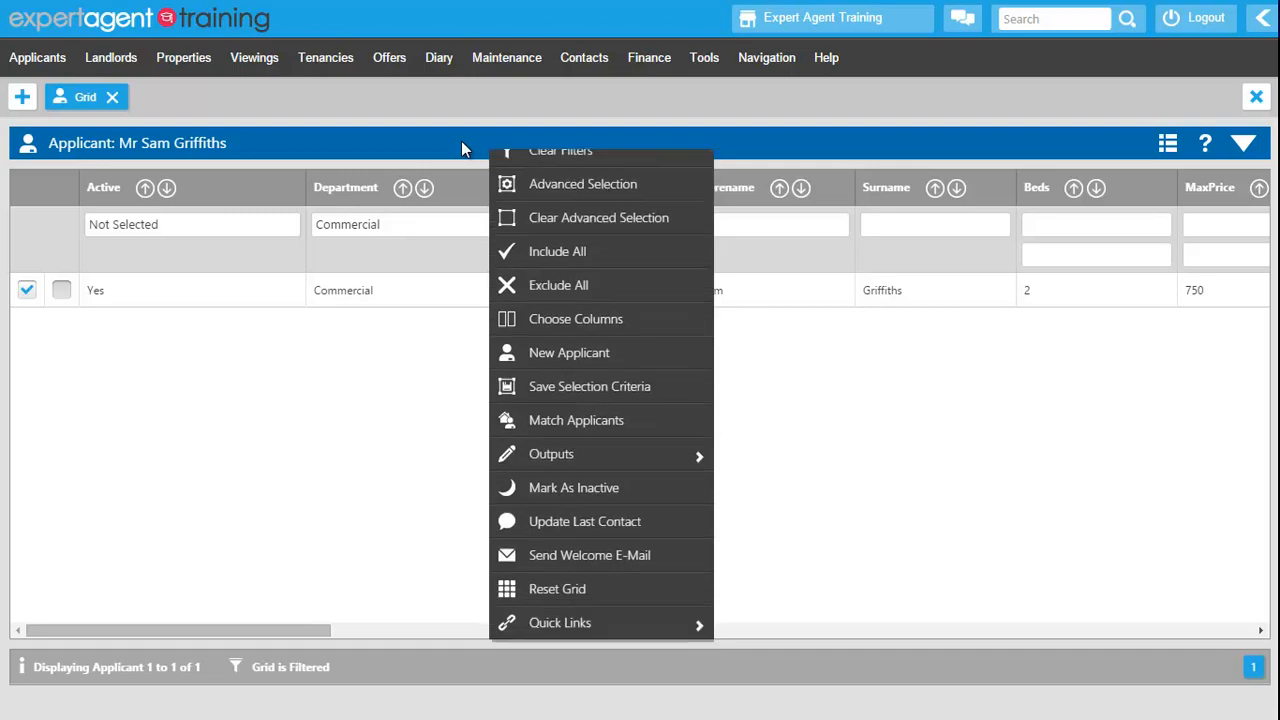
{"action": "left_click", "coordinate": [1167, 155]}
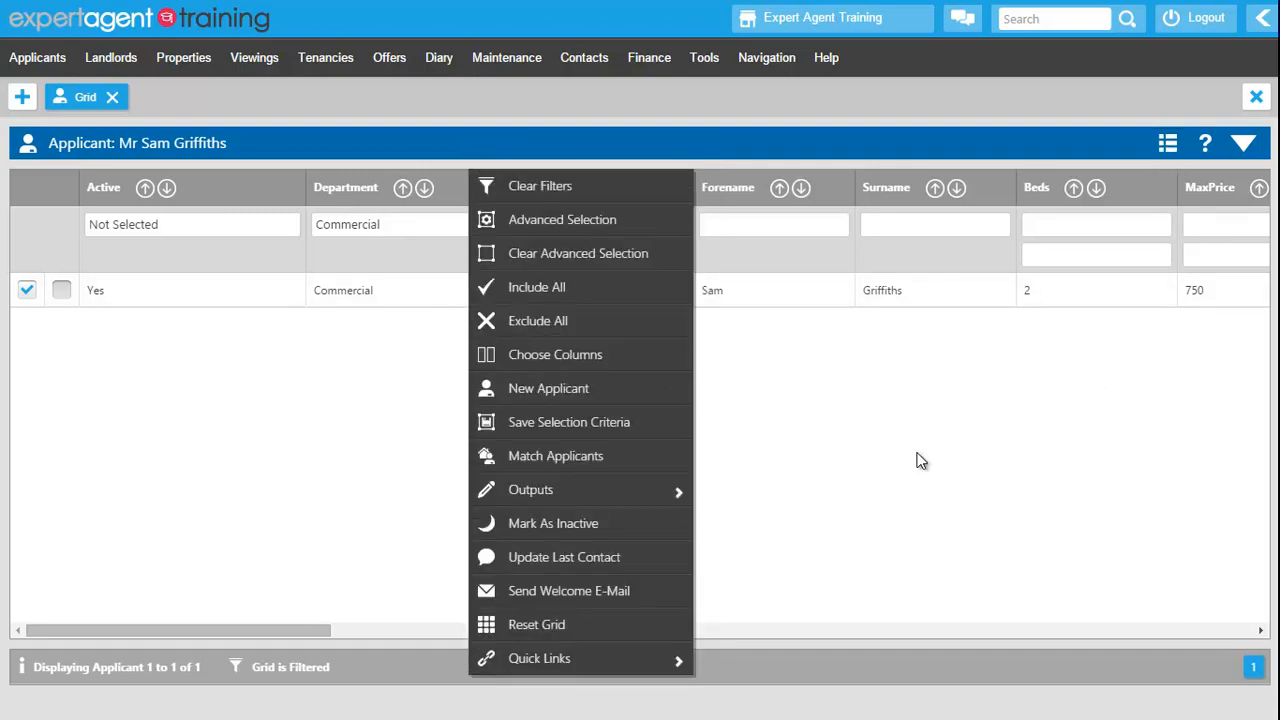
{"action": "left_click", "coordinate": [490, 424]}
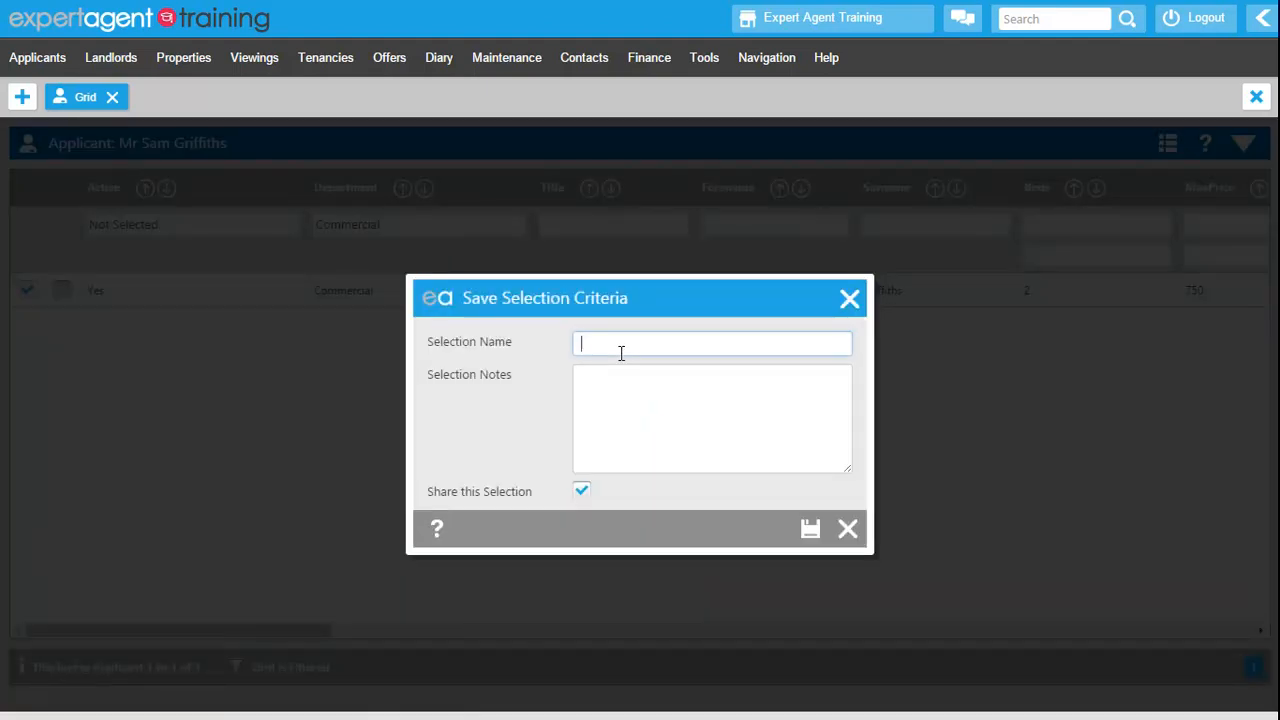
{"action": "type", "text": "C"}
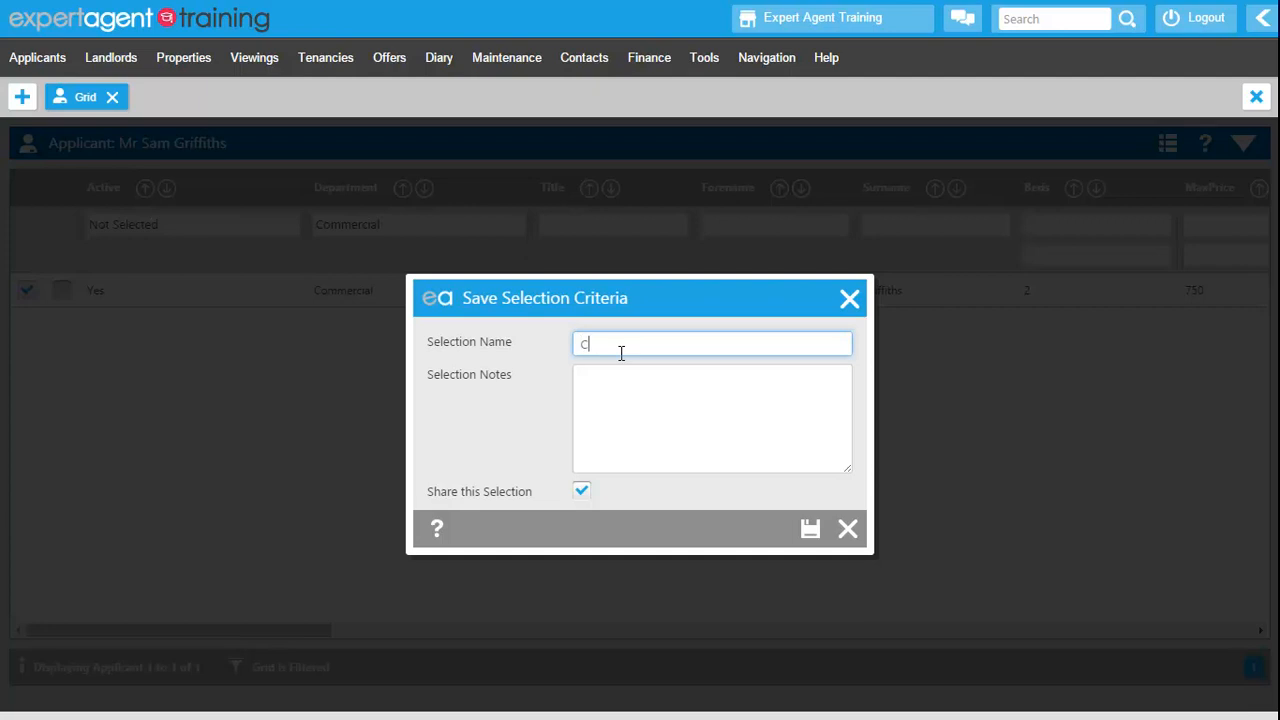
{"action": "type", "text": "ommercial Applicants"}
{"action": "left_click", "coordinate": [595, 396]}
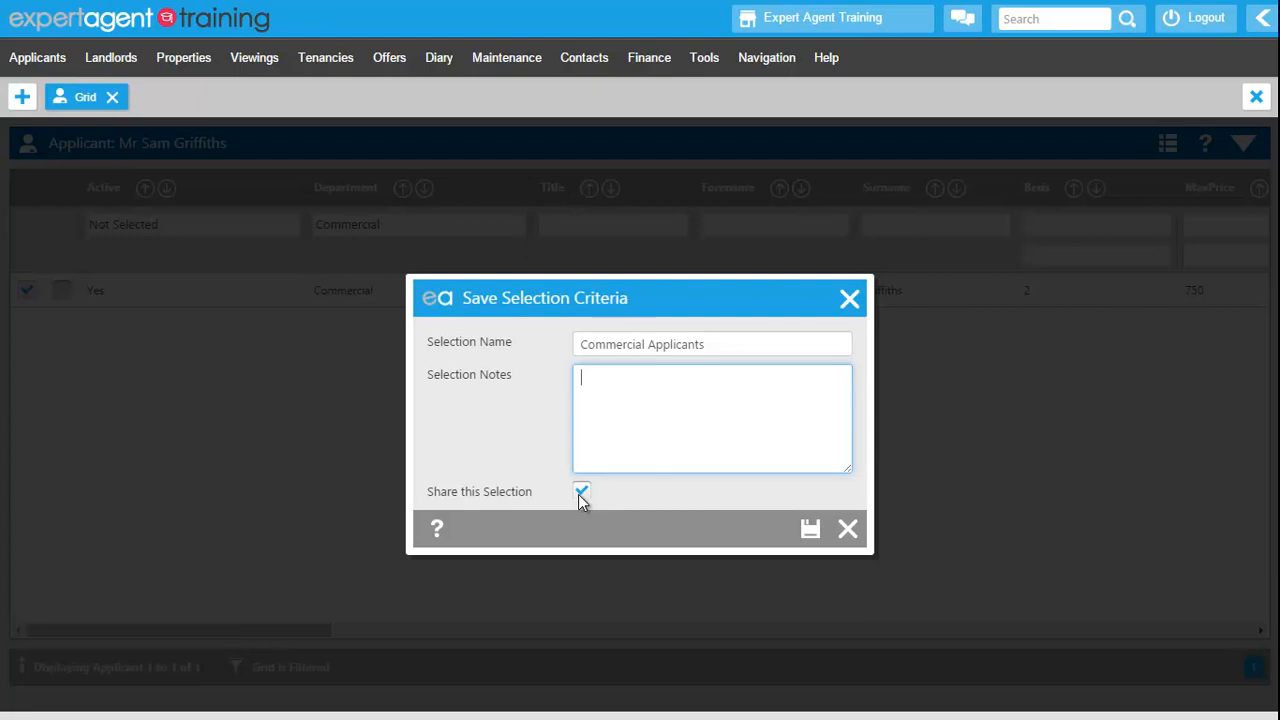
{"action": "left_click", "coordinate": [812, 533]}
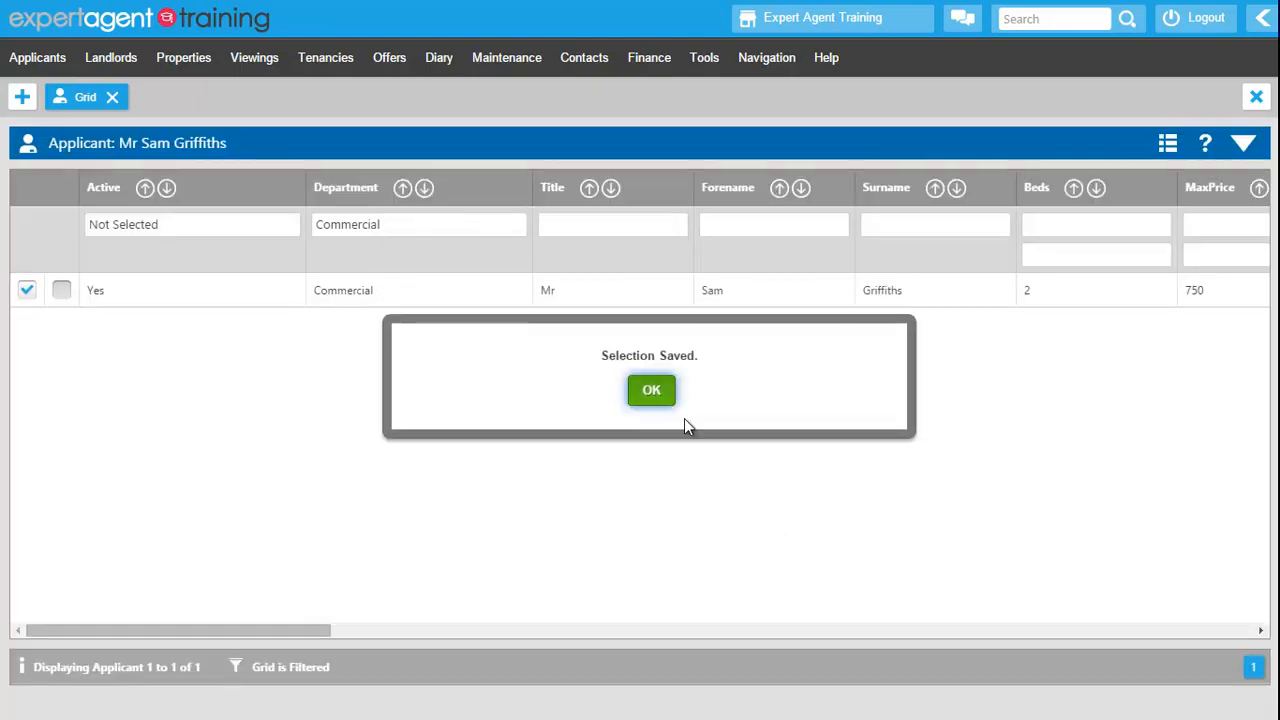
{"action": "left_click", "coordinate": [666, 393]}
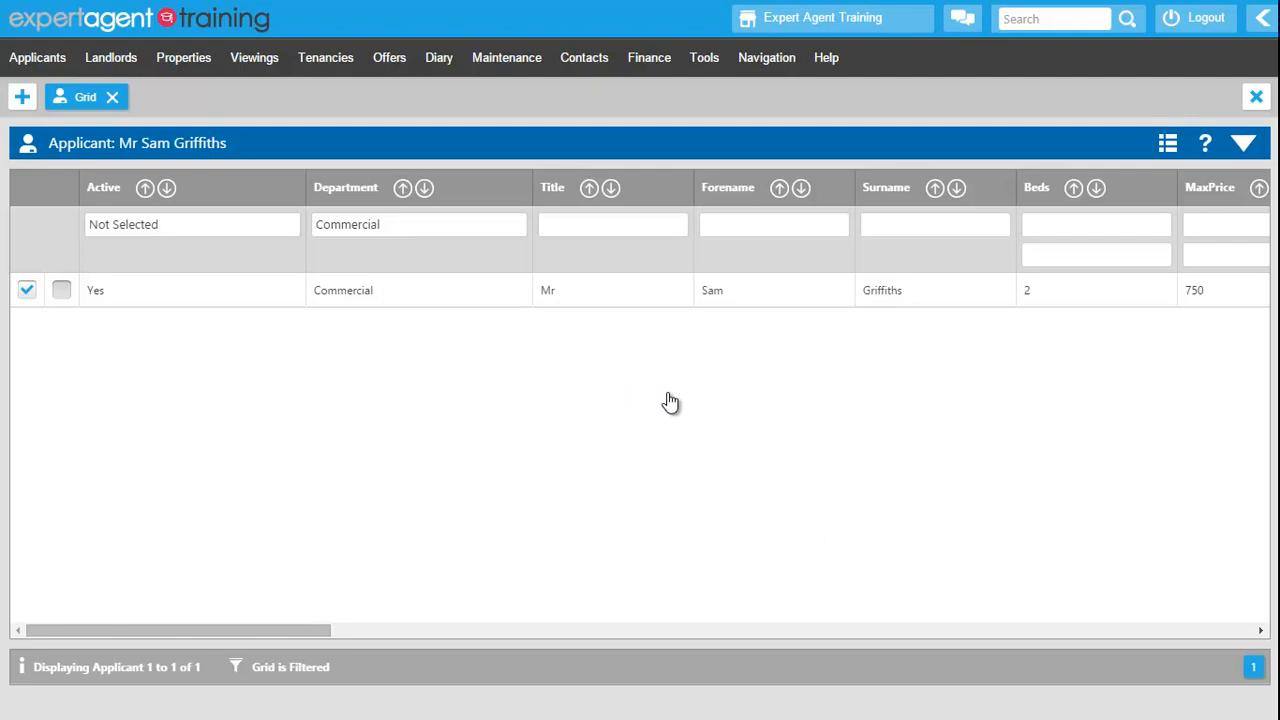
- Check the Applicant dashboard's quick links, and add the Commercial Applicants selection to the toolbar quick links
{"action": "mouse_move", "coordinate": [35, 58]}
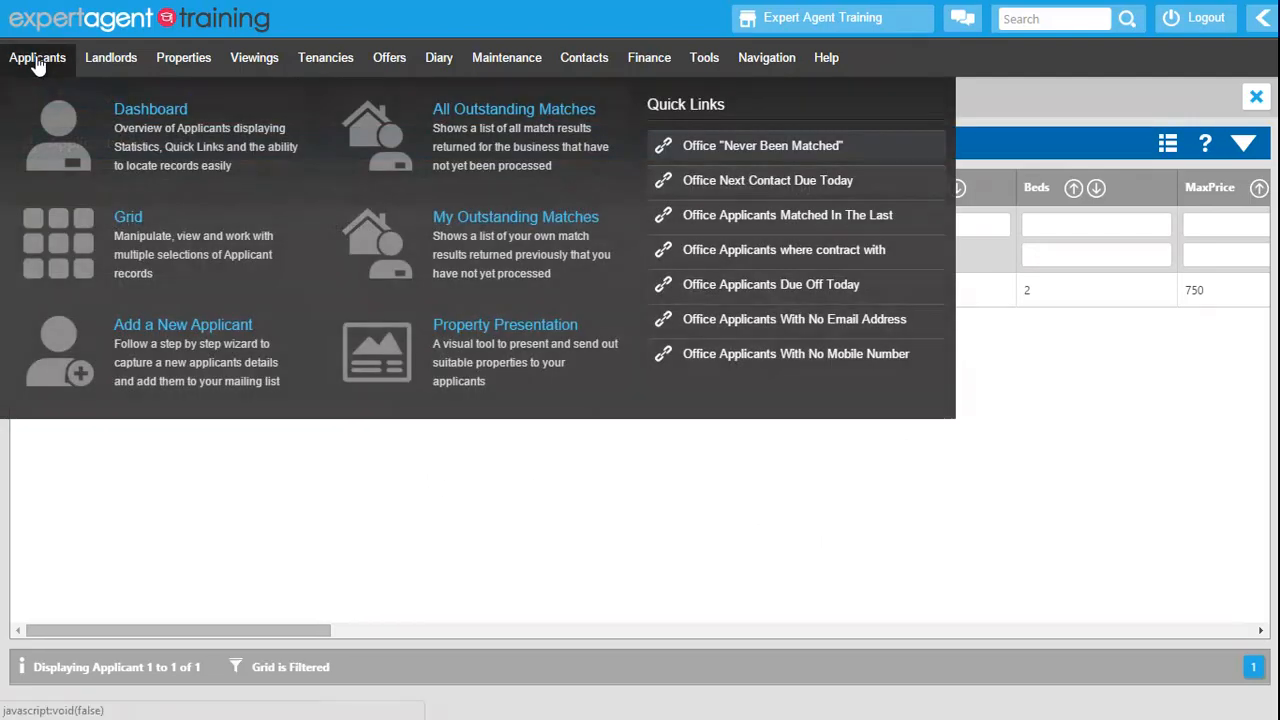
{"action": "left_click", "coordinate": [54, 131]}
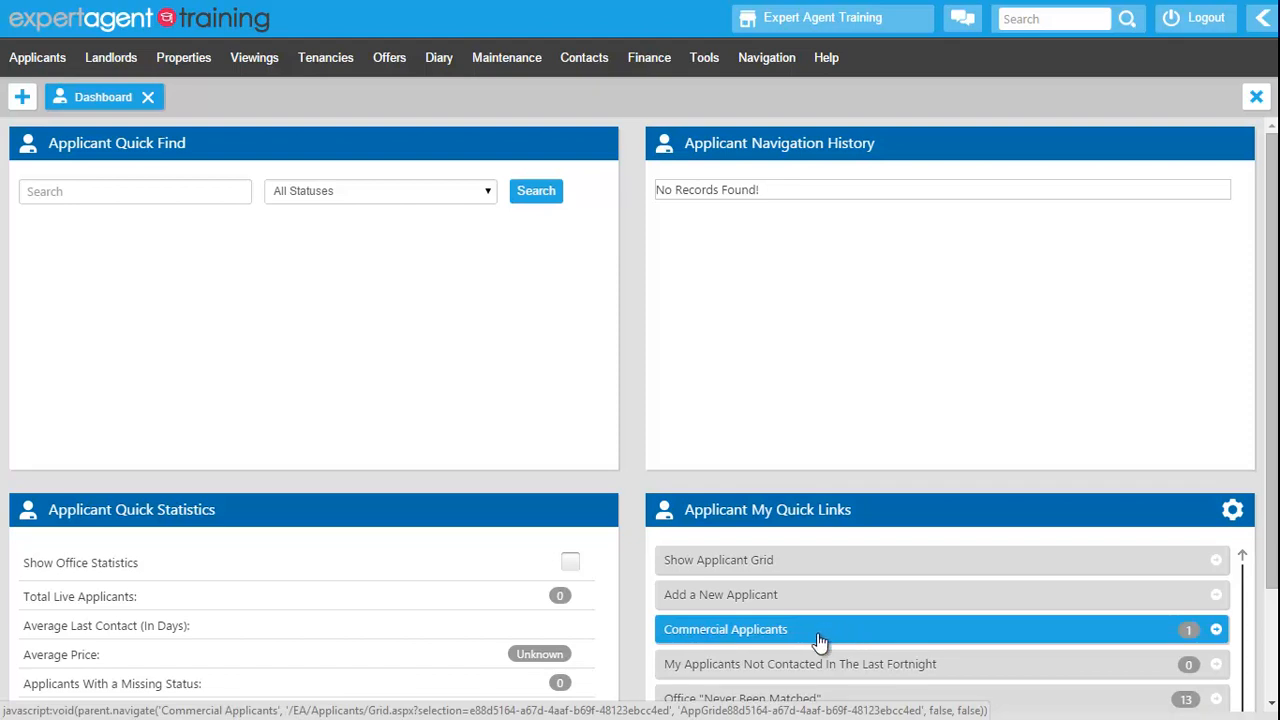
{"action": "left_click", "coordinate": [1264, 24]}
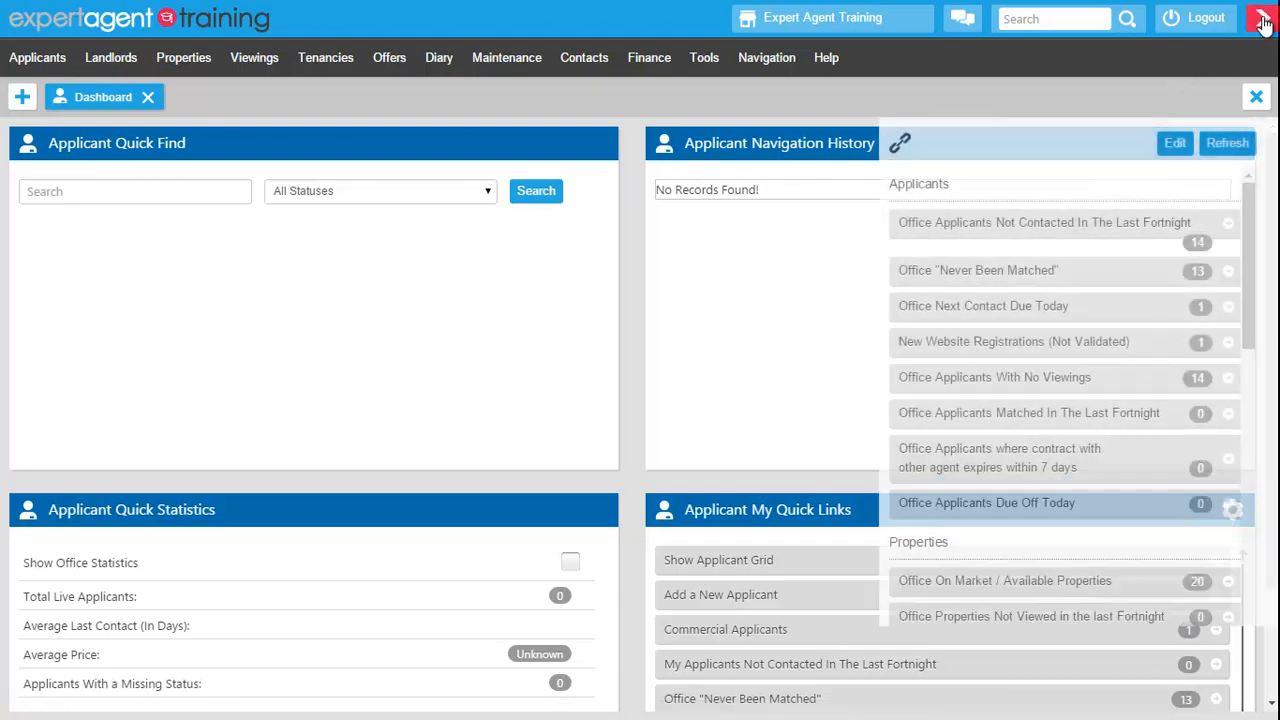
{"action": "left_click", "coordinate": [1152, 148]}
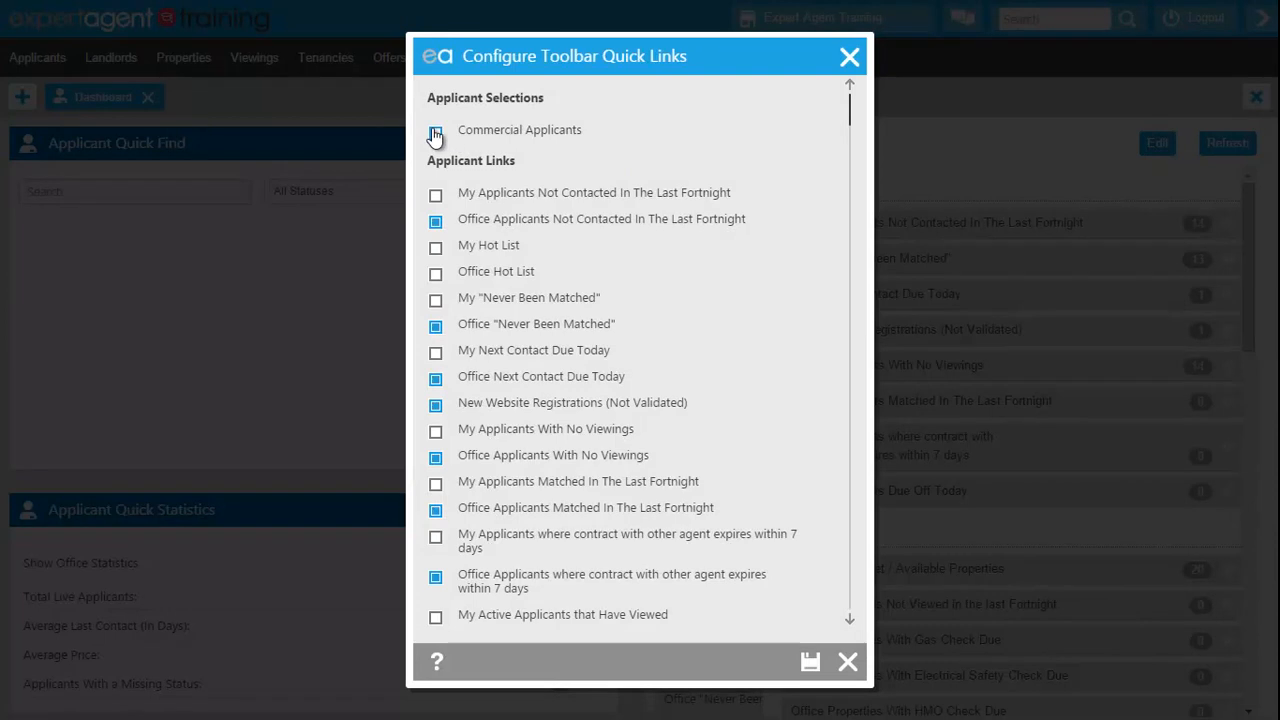
{"action": "left_click", "coordinate": [810, 664]}
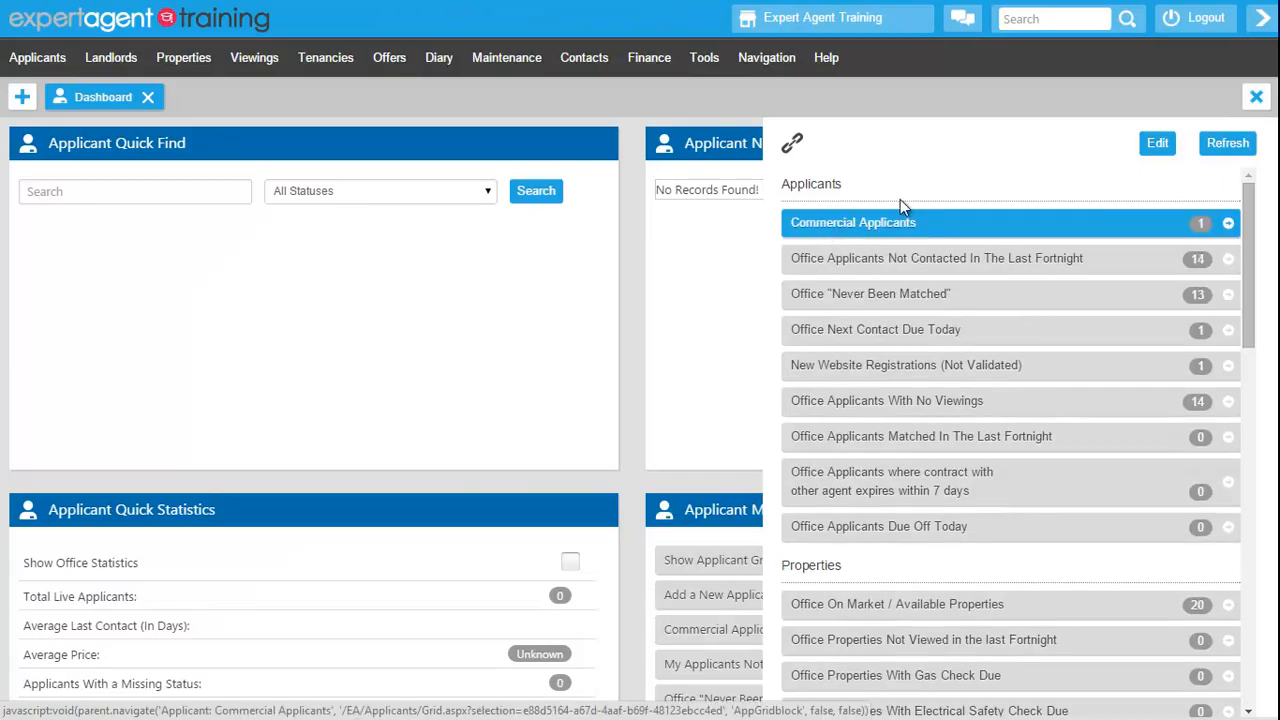
{"action": "left_click", "coordinate": [1264, 20]}
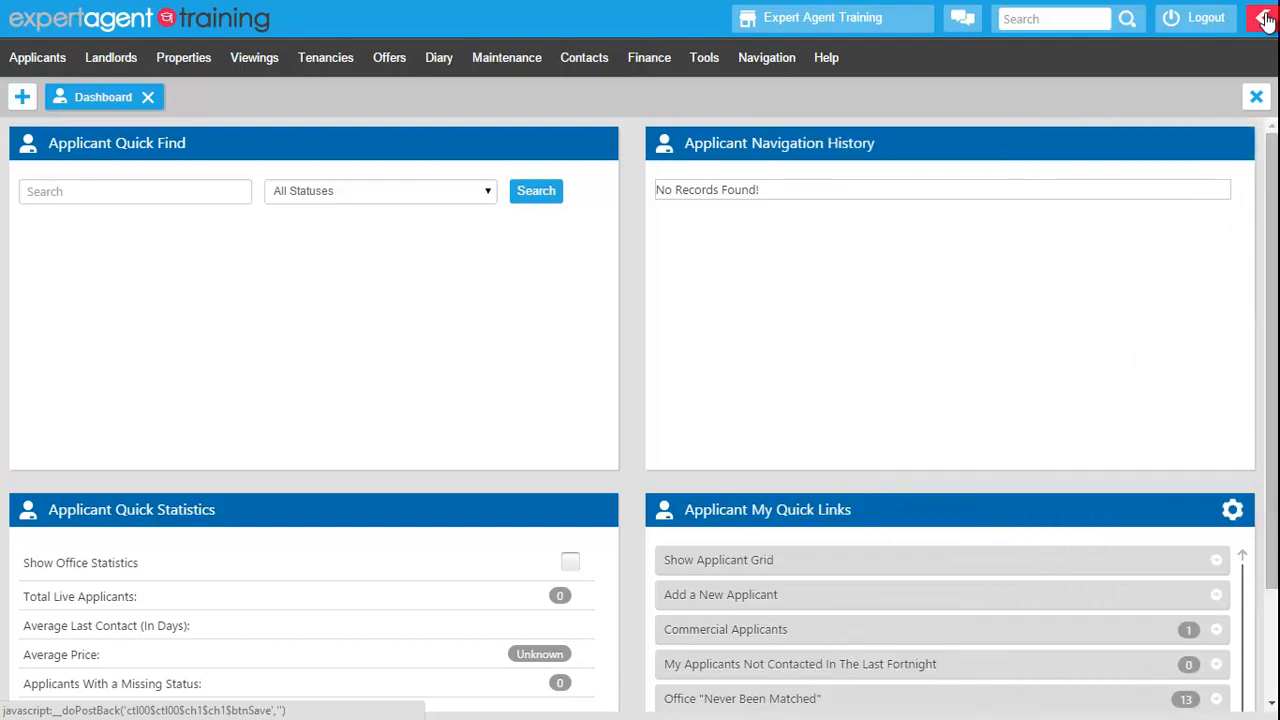
- Open the Property grid and filter the Department column to Residential Sales only
{"action": "left_click", "coordinate": [185, 60]}
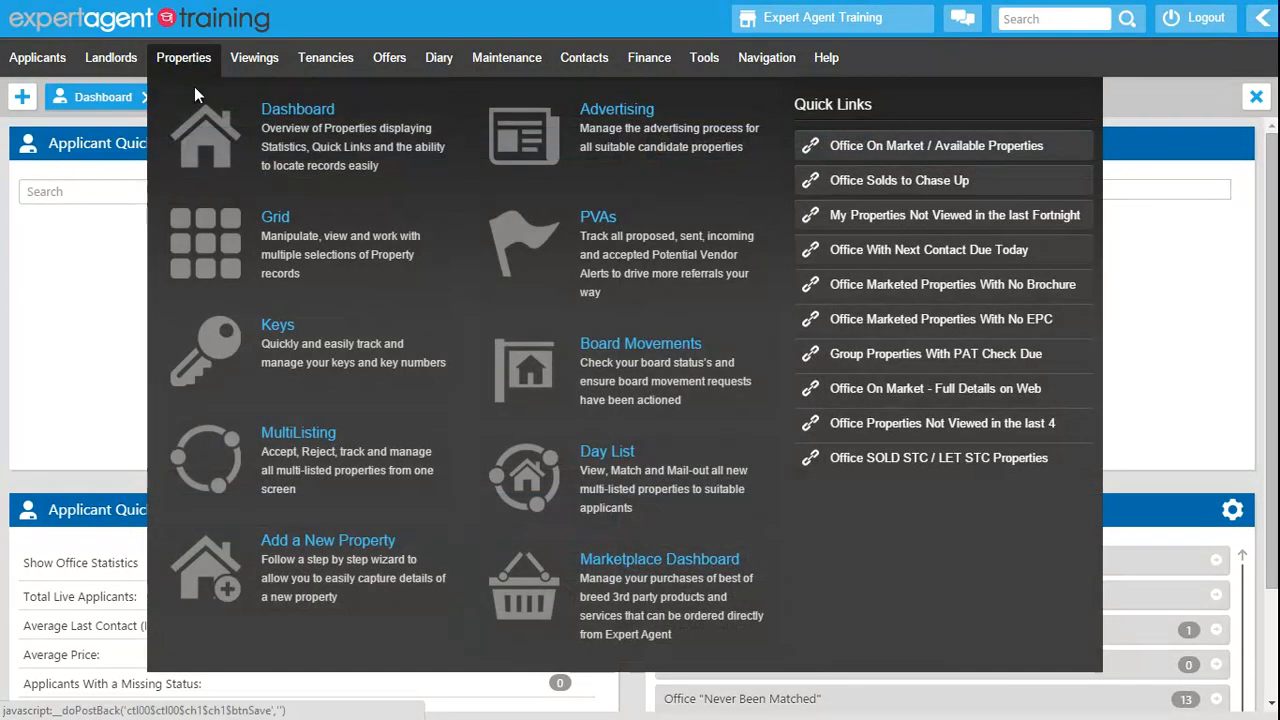
{"action": "left_click", "coordinate": [215, 244]}
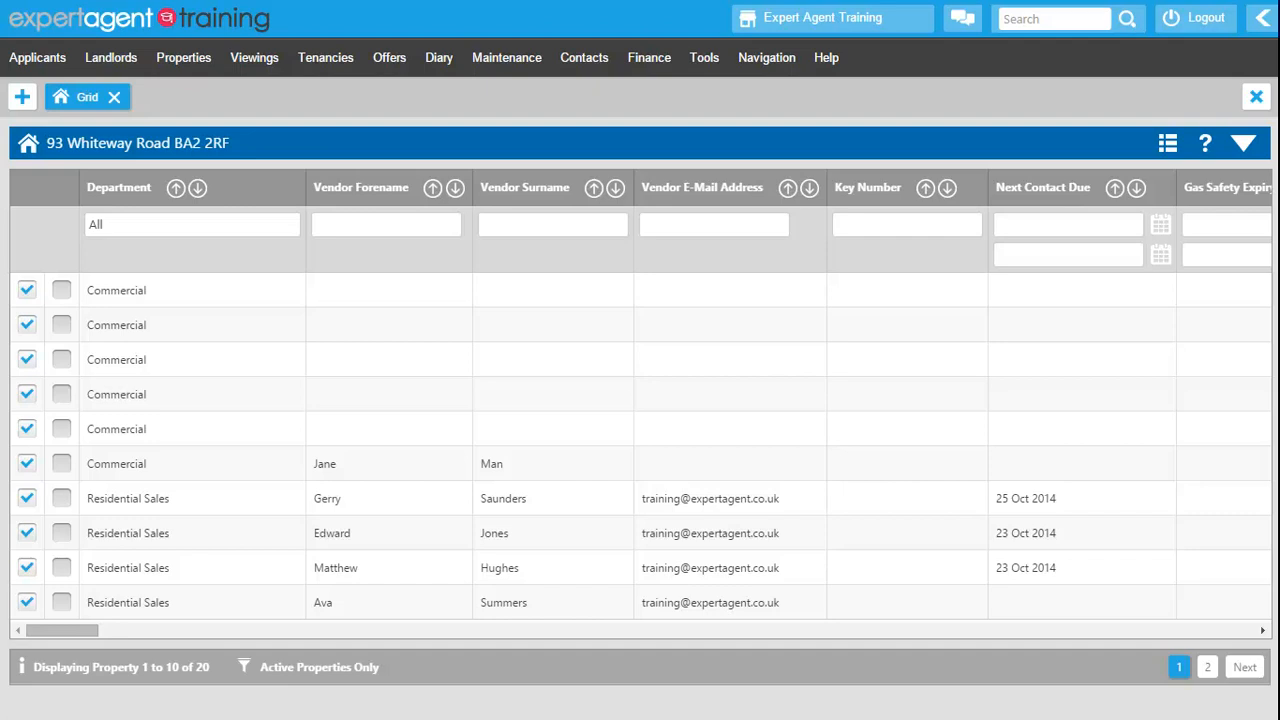
{"action": "left_click", "coordinate": [150, 229]}
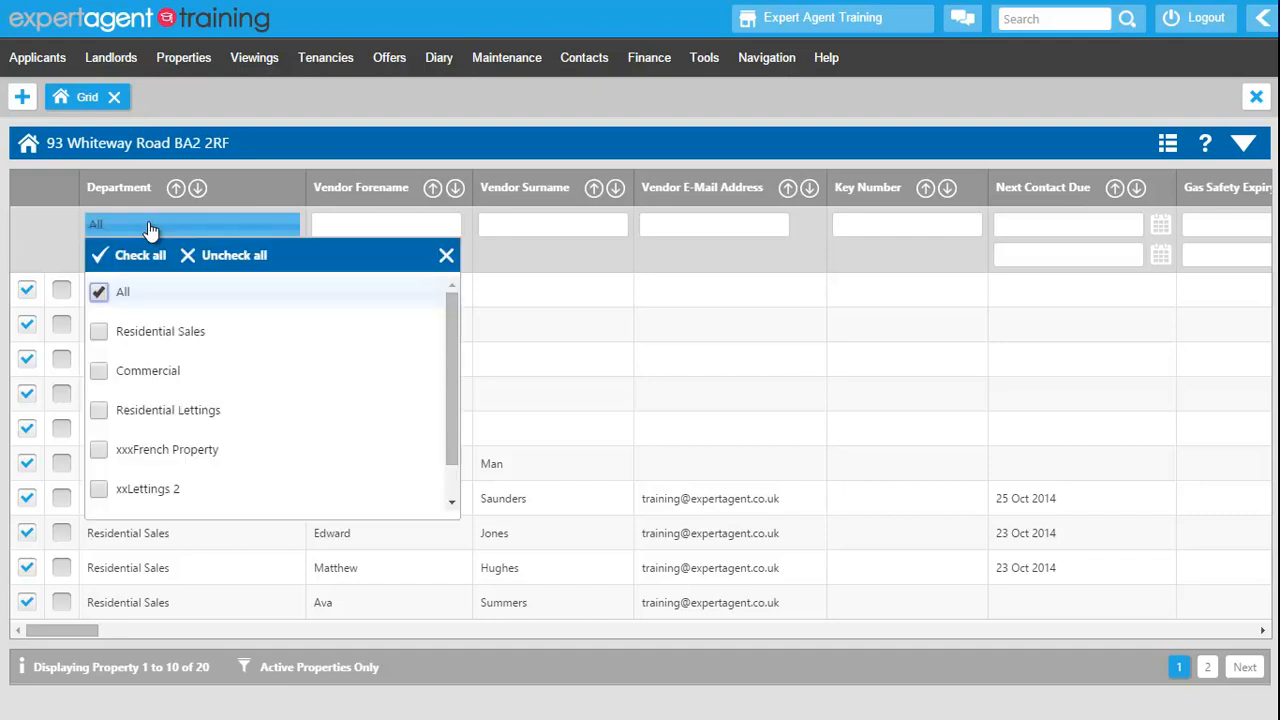
{"action": "left_click", "coordinate": [98, 293]}
{"action": "left_click", "coordinate": [100, 334]}
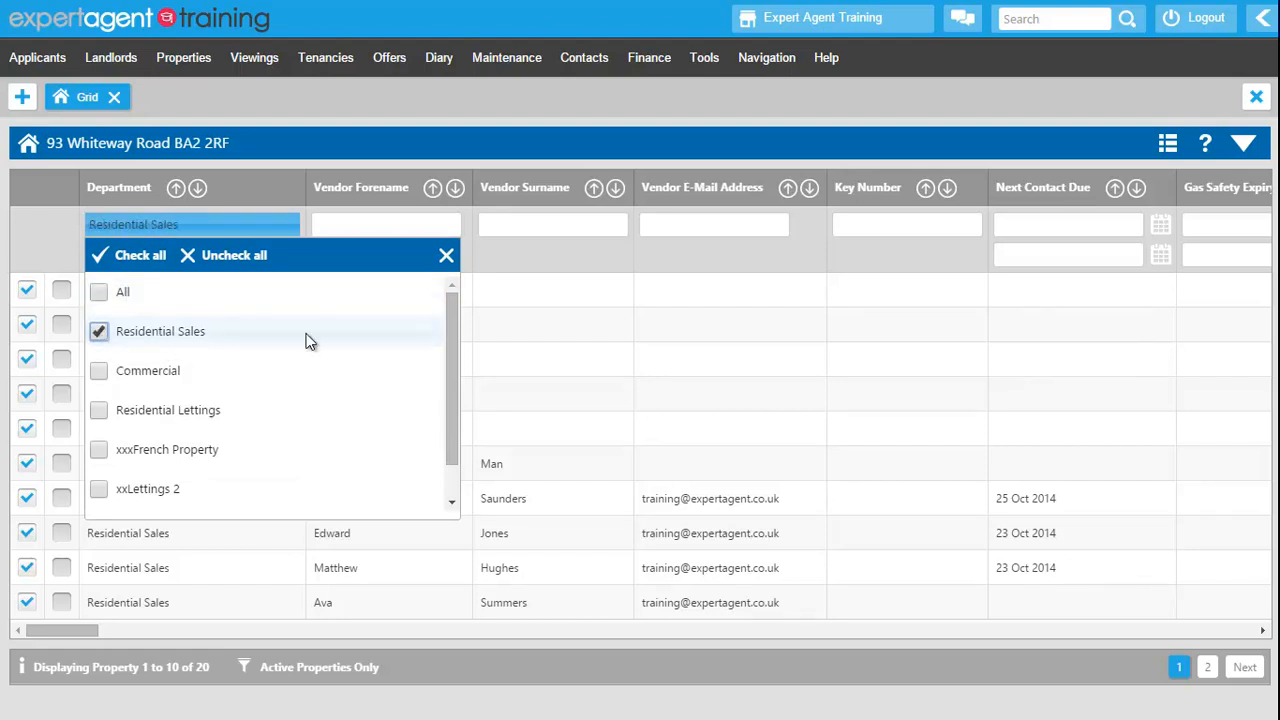
{"action": "left_click", "coordinate": [563, 256]}
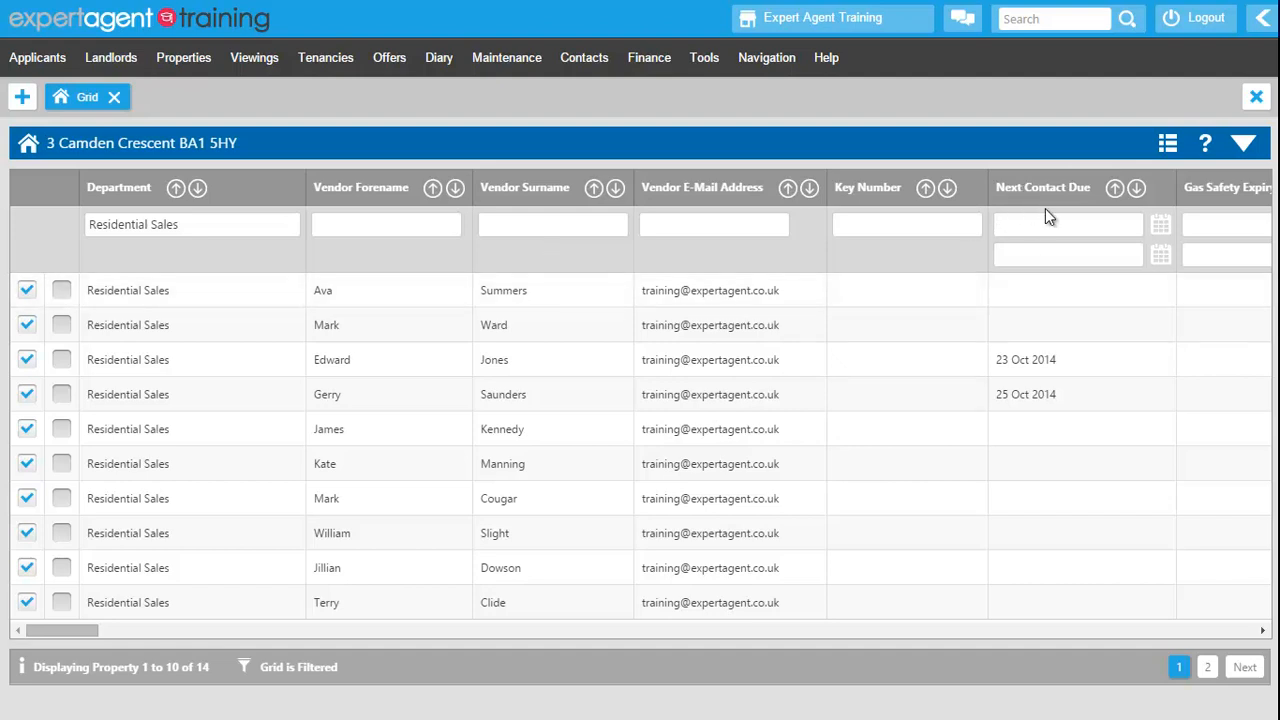
- Reorder the property grid columns so that Next Contact Due comes directly after Department, and save the column order
{"action": "right_click", "coordinate": [710, 139]}
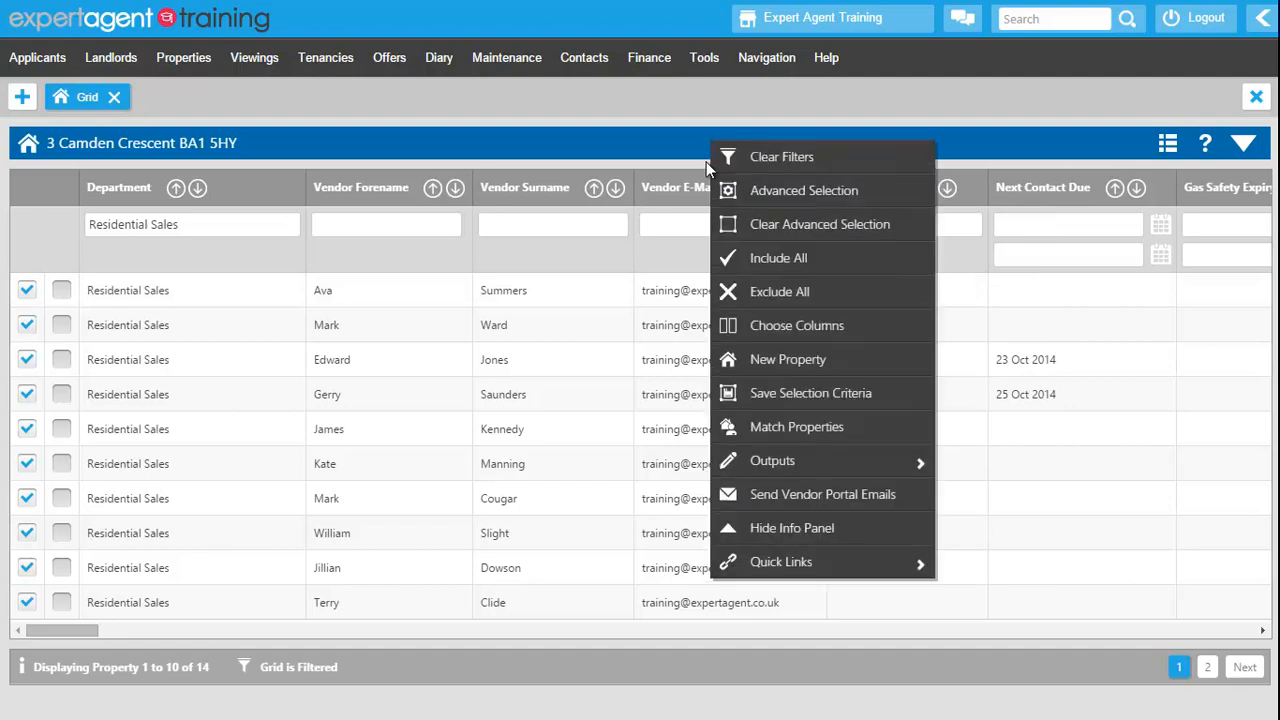
{"action": "left_click", "coordinate": [743, 334]}
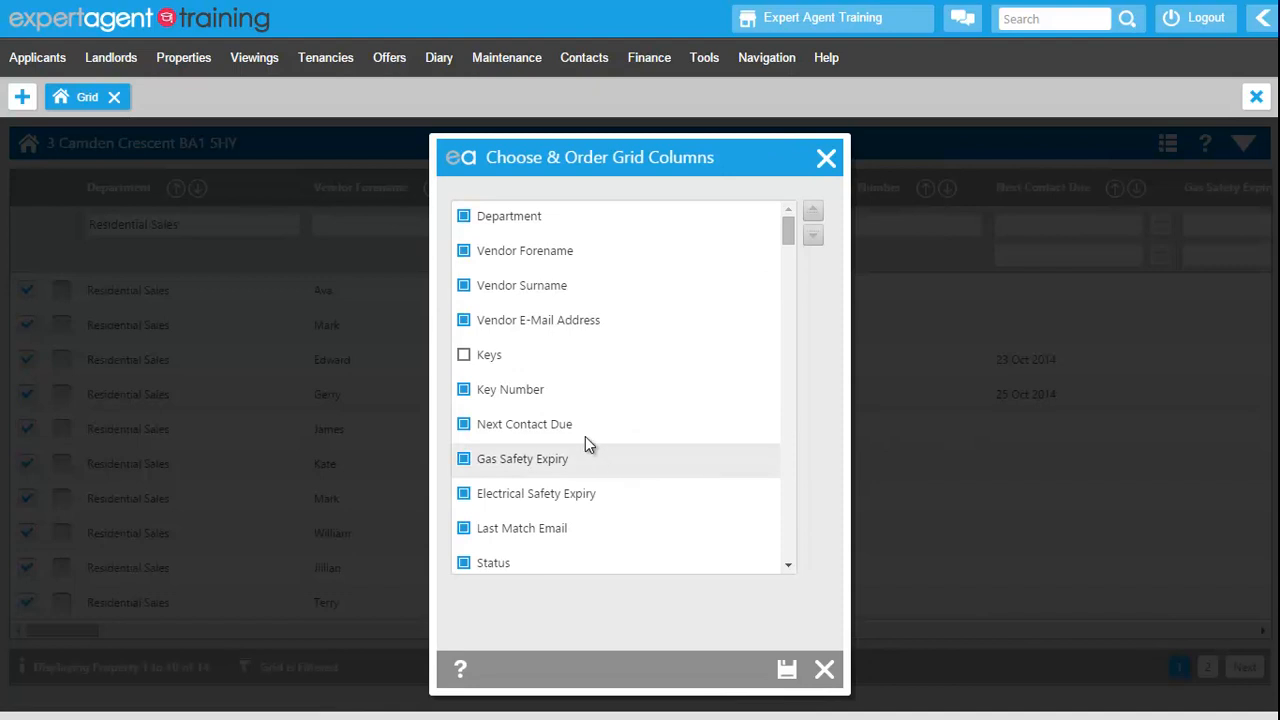
{"action": "left_click", "coordinate": [586, 430]}
{"action": "left_click", "coordinate": [814, 214]}
{"action": "left_click", "coordinate": [814, 214]}
{"action": "left_click", "coordinate": [814, 214]}
{"action": "left_click", "coordinate": [814, 214]}
{"action": "left_click", "coordinate": [814, 214]}
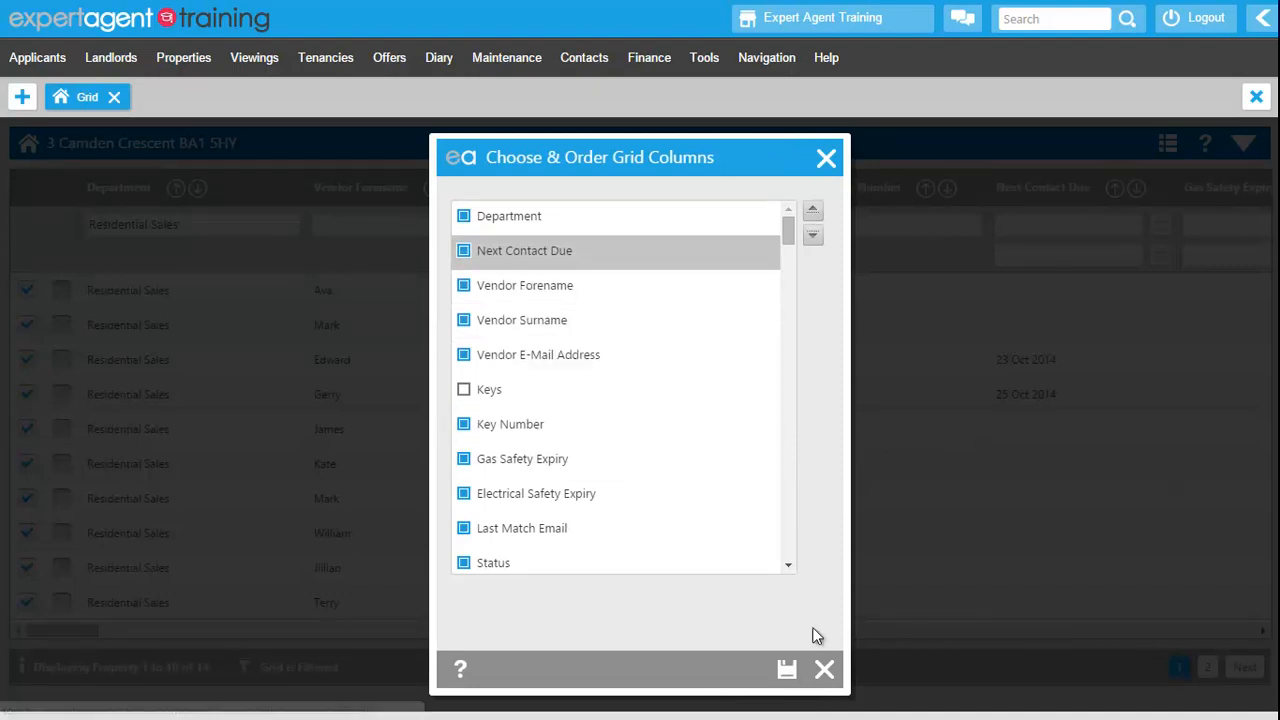
{"action": "left_click", "coordinate": [788, 672]}
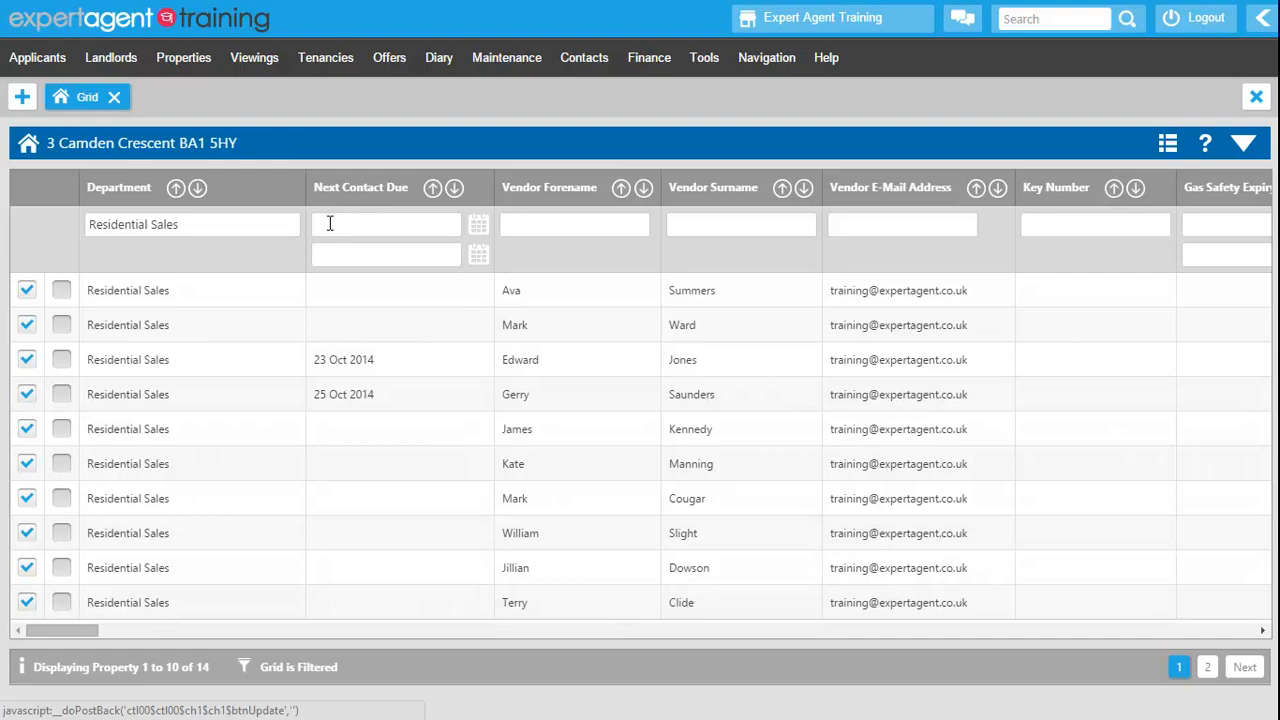
- Filter Next Contact Due with auto-refresh dates, from Today to 1 weeks time
{"action": "left_click", "coordinate": [480, 228]}
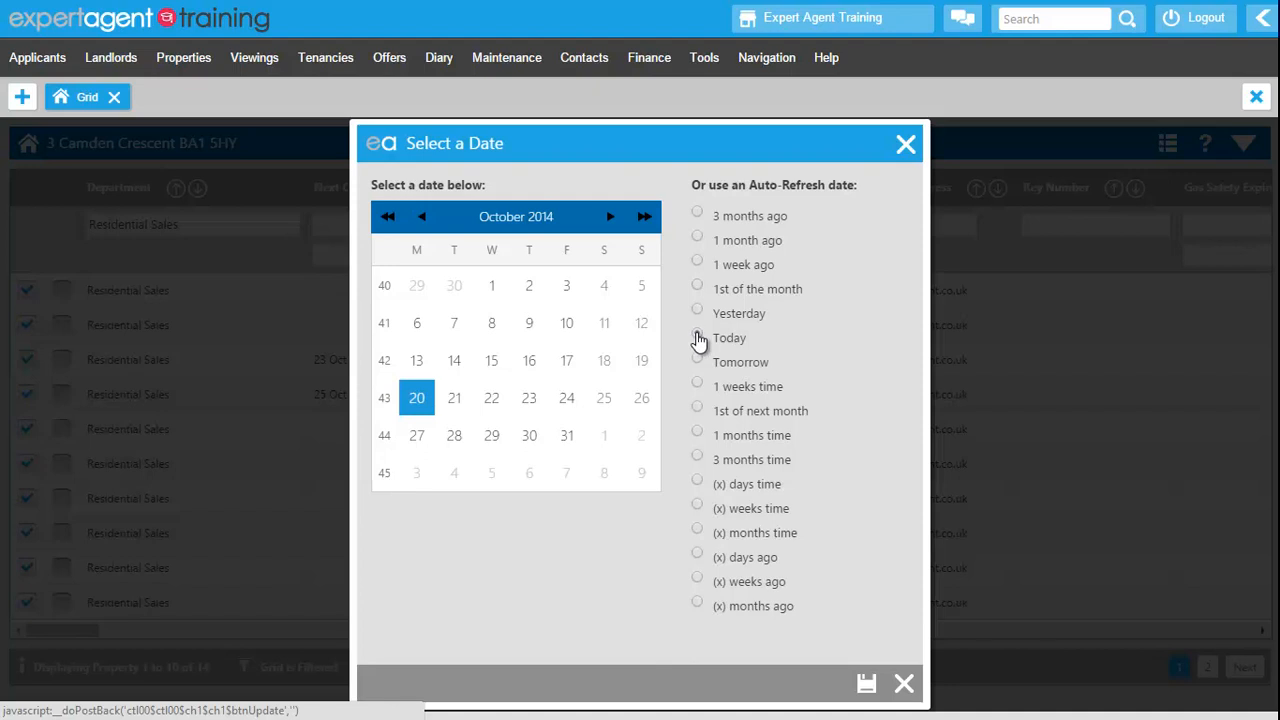
{"action": "left_click", "coordinate": [698, 339]}
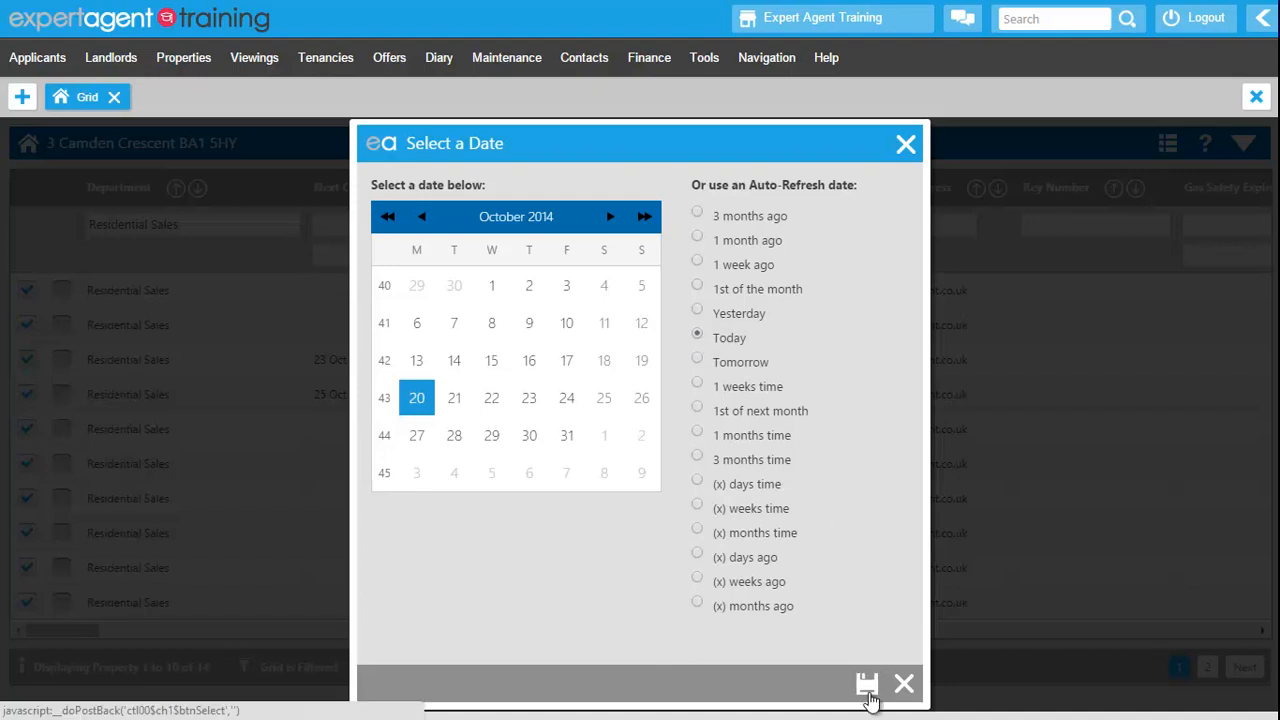
{"action": "left_click", "coordinate": [868, 690]}
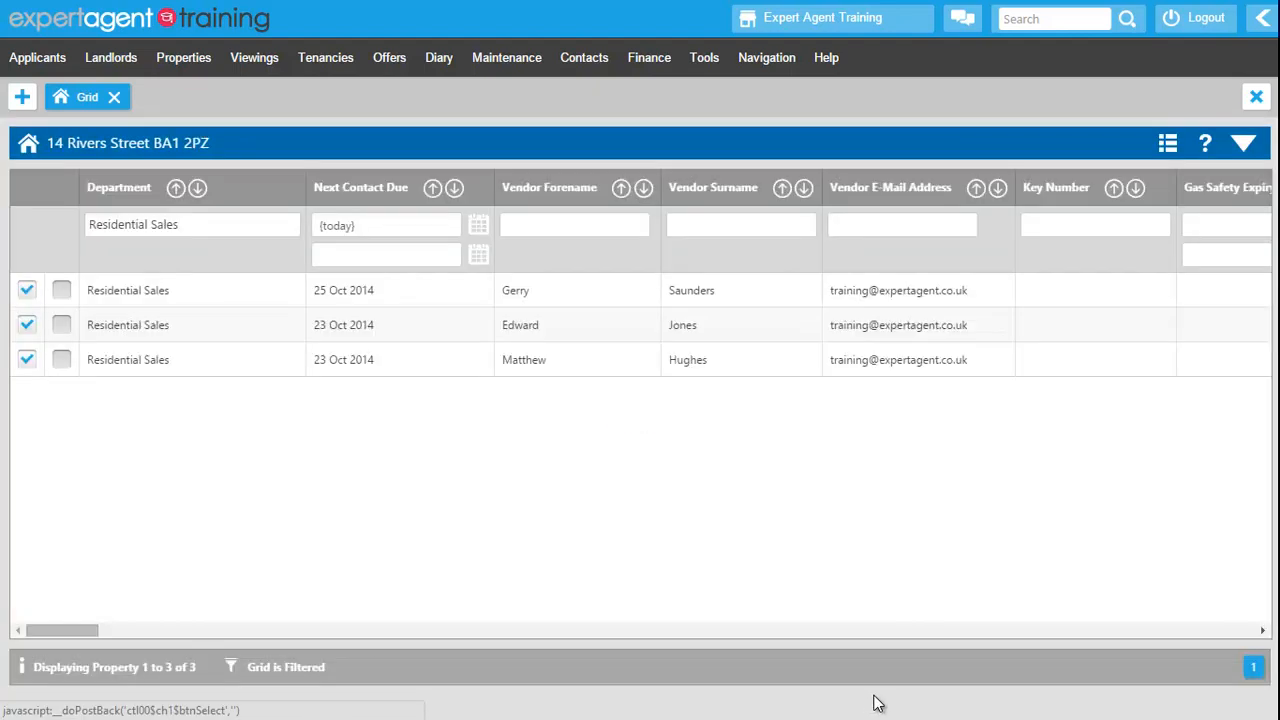
{"action": "left_click", "coordinate": [479, 257]}
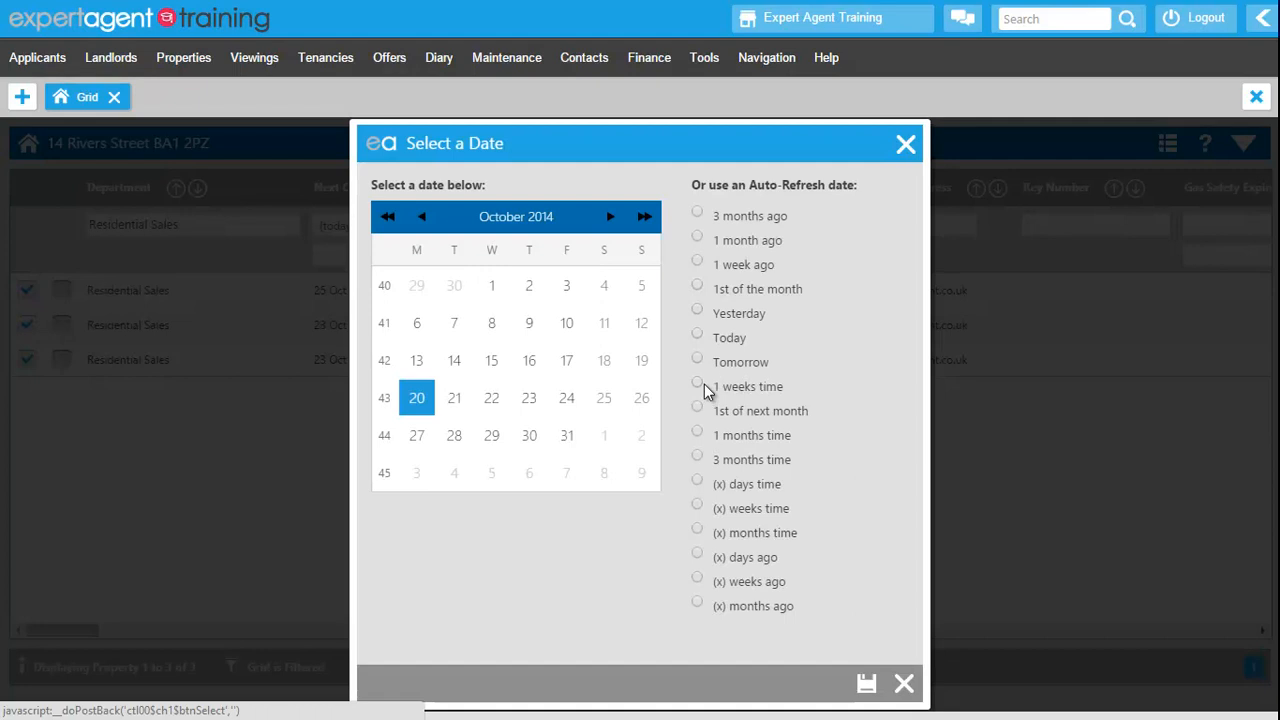
{"action": "left_click", "coordinate": [697, 386]}
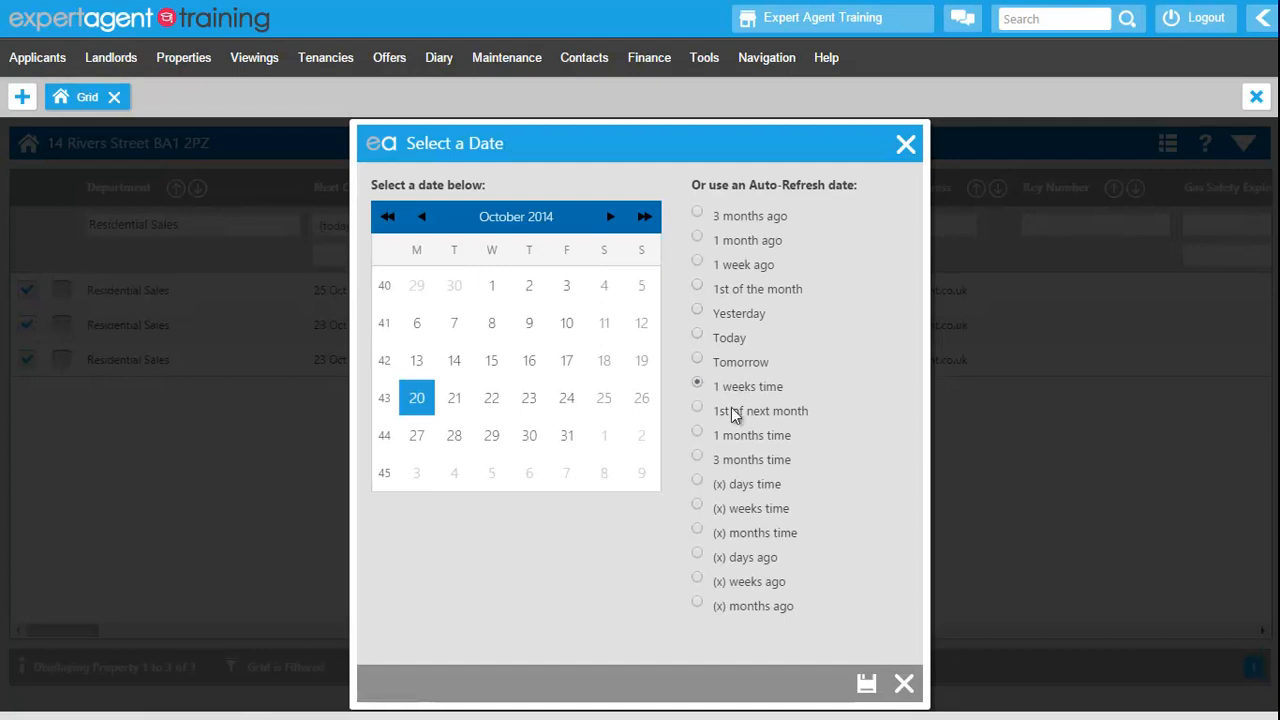
{"action": "left_click", "coordinate": [866, 684]}
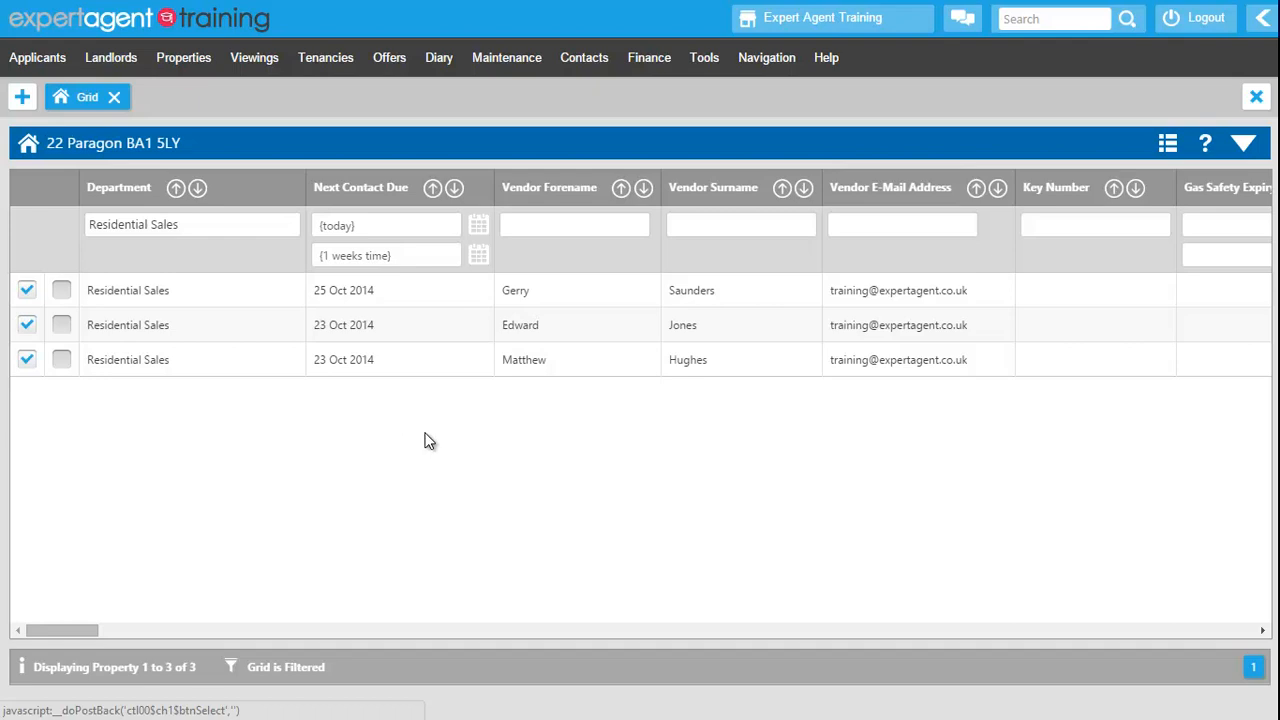
- Start saving the property grid's selection criteria and name the selection "Sales Vendors due Contact within 7 Days"
{"action": "right_click", "coordinate": [490, 152]}
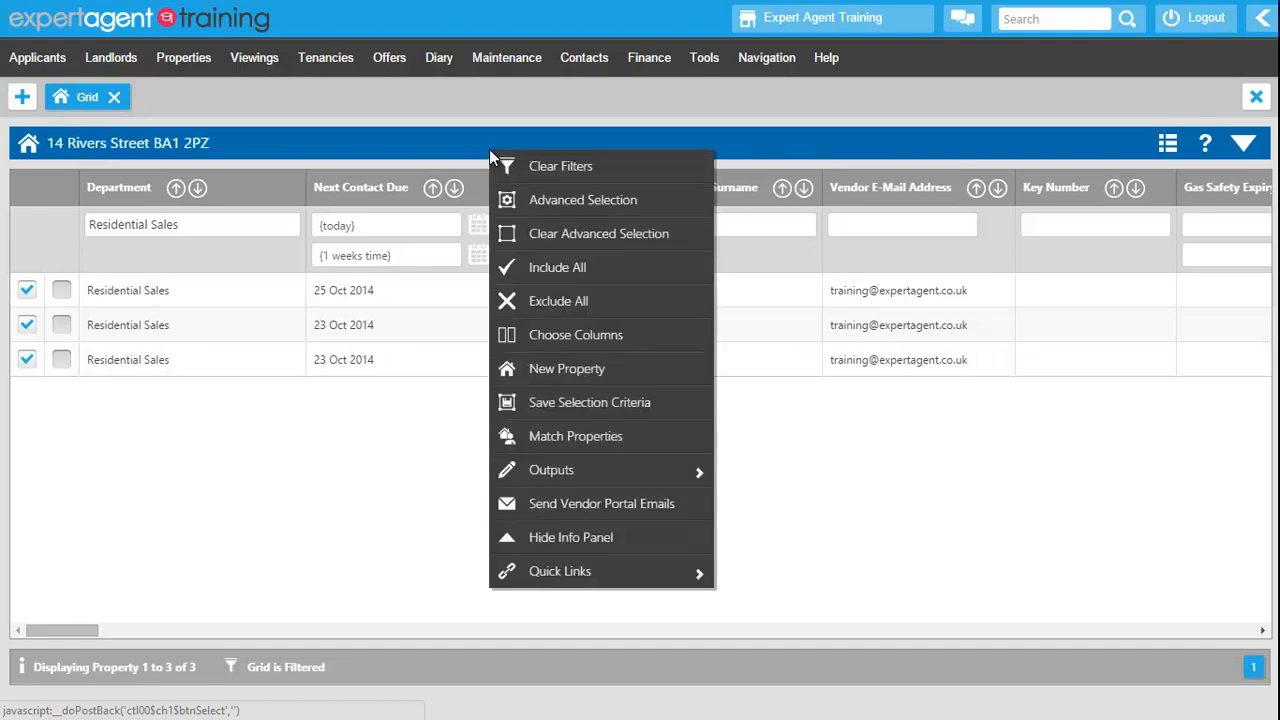
{"action": "left_click", "coordinate": [537, 413]}
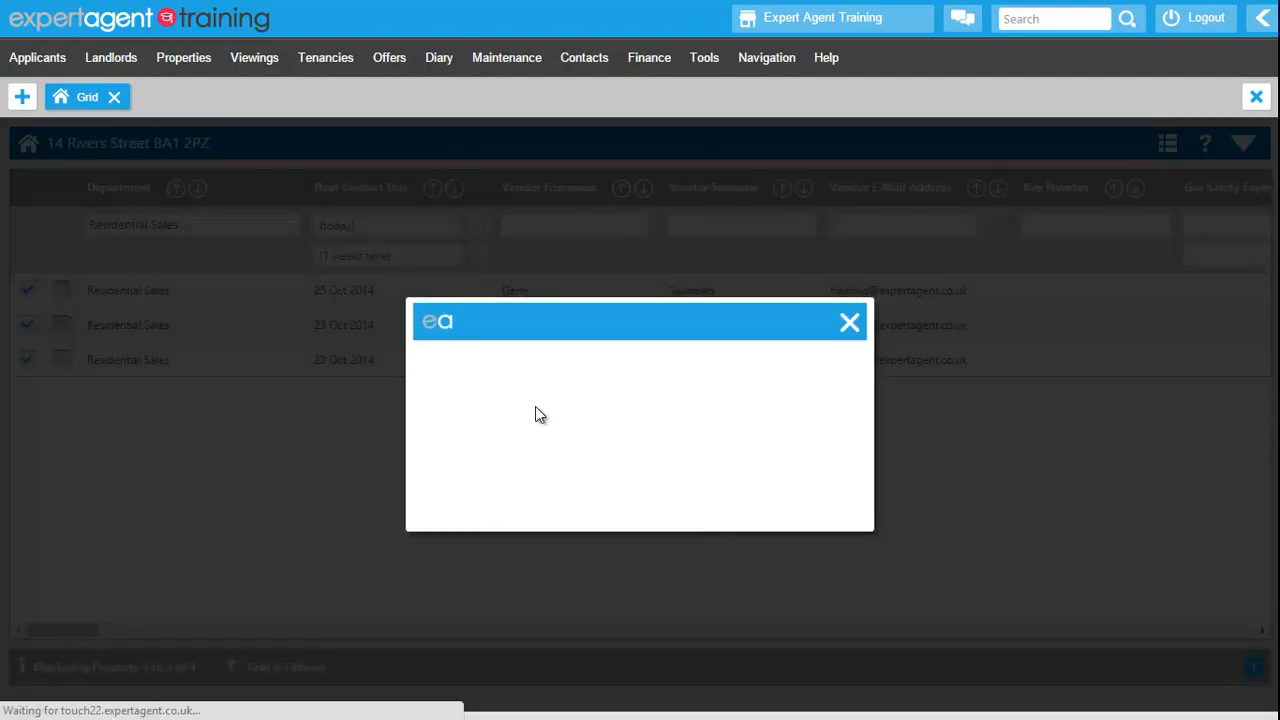
{"action": "left_click", "coordinate": [595, 367]}
{"action": "type", "text": "Sales Vendors due Contact within 7 "}
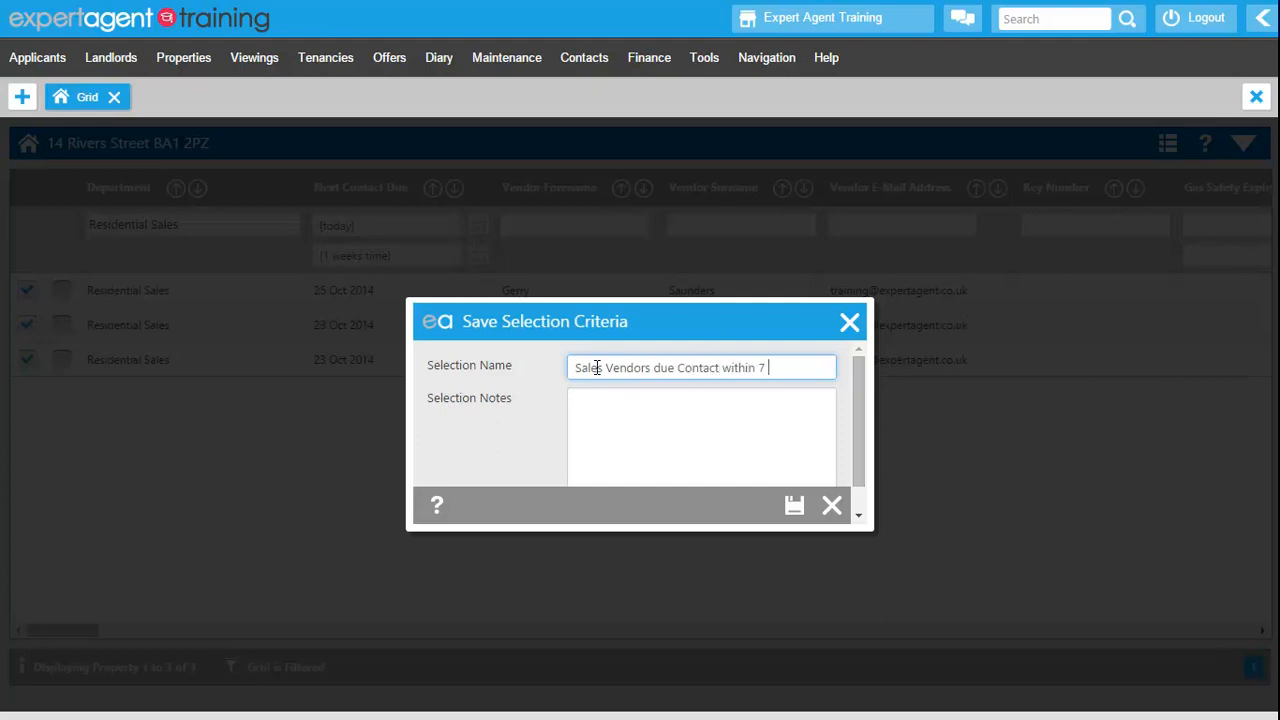
{"action": "type", "text": "Days"}
- Enter the selection notes "All Sales Vendors due contact within 7 days." and save the shared selection
{"action": "left_click", "coordinate": [643, 422]}
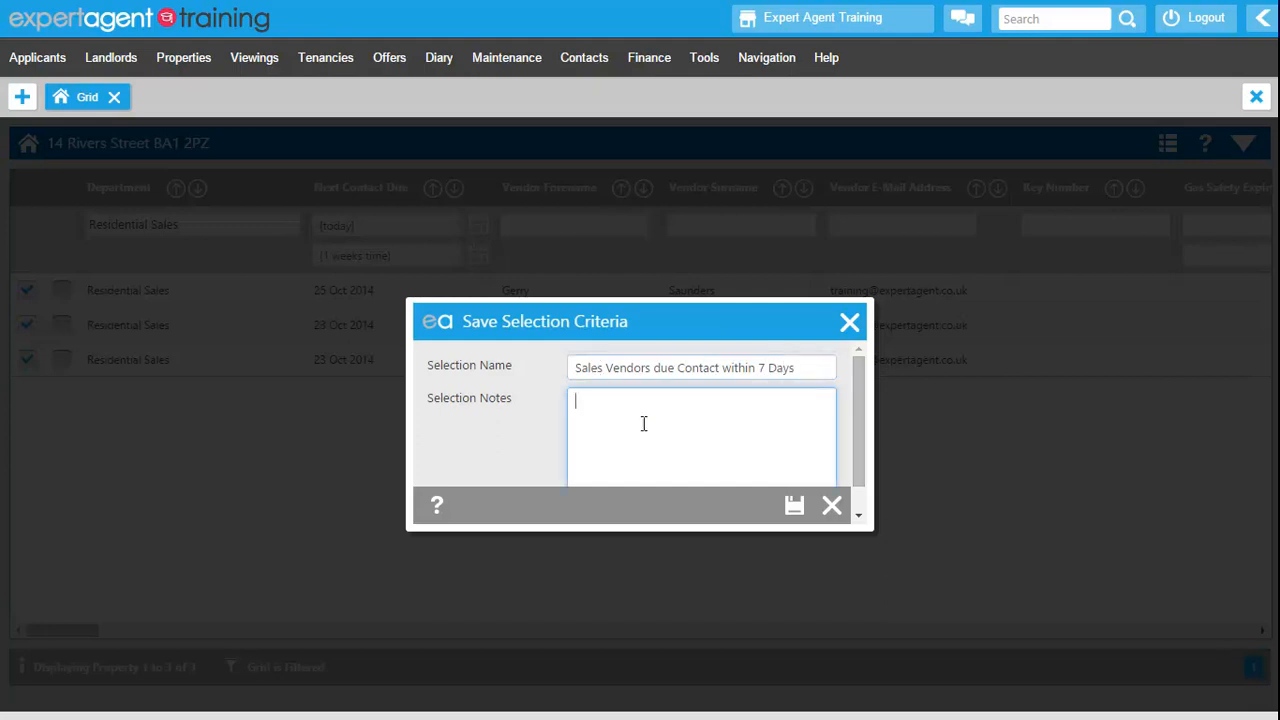
{"action": "type", "text": "A"}
{"action": "type", "text": "ales Vendors due contact within 7 days/"}
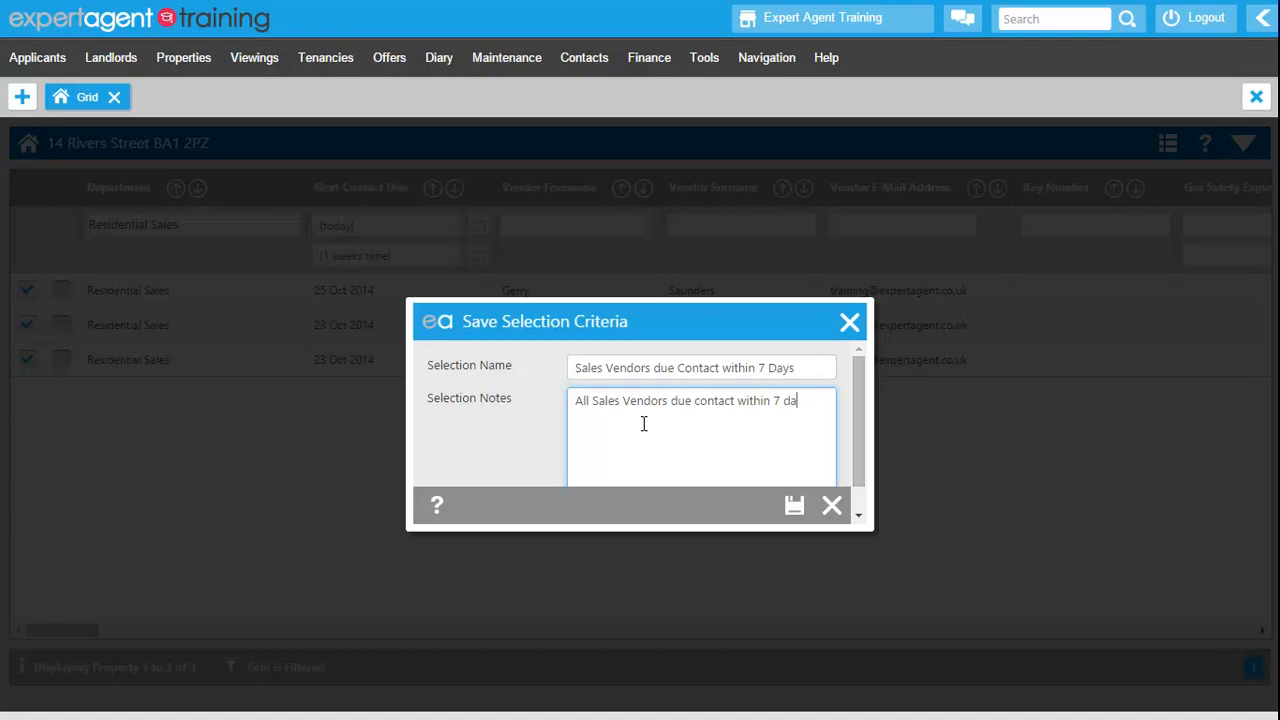
{"action": "key", "text": "BackSpace"}
{"action": "type", "text": "."}
{"action": "scroll", "coordinate": [496, 393], "scroll_direction": "down", "scroll_amount": 1}
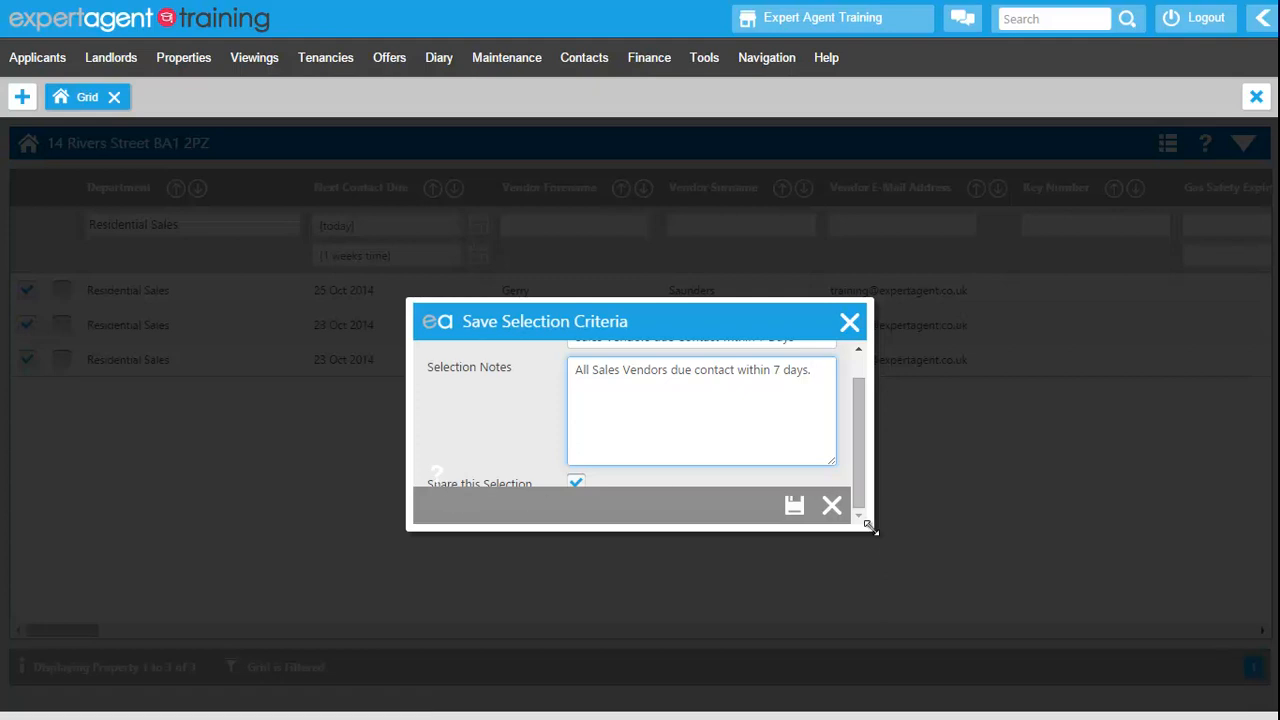
{"action": "left_click_drag", "start_coordinate": [868, 527], "coordinate": [905, 575]}
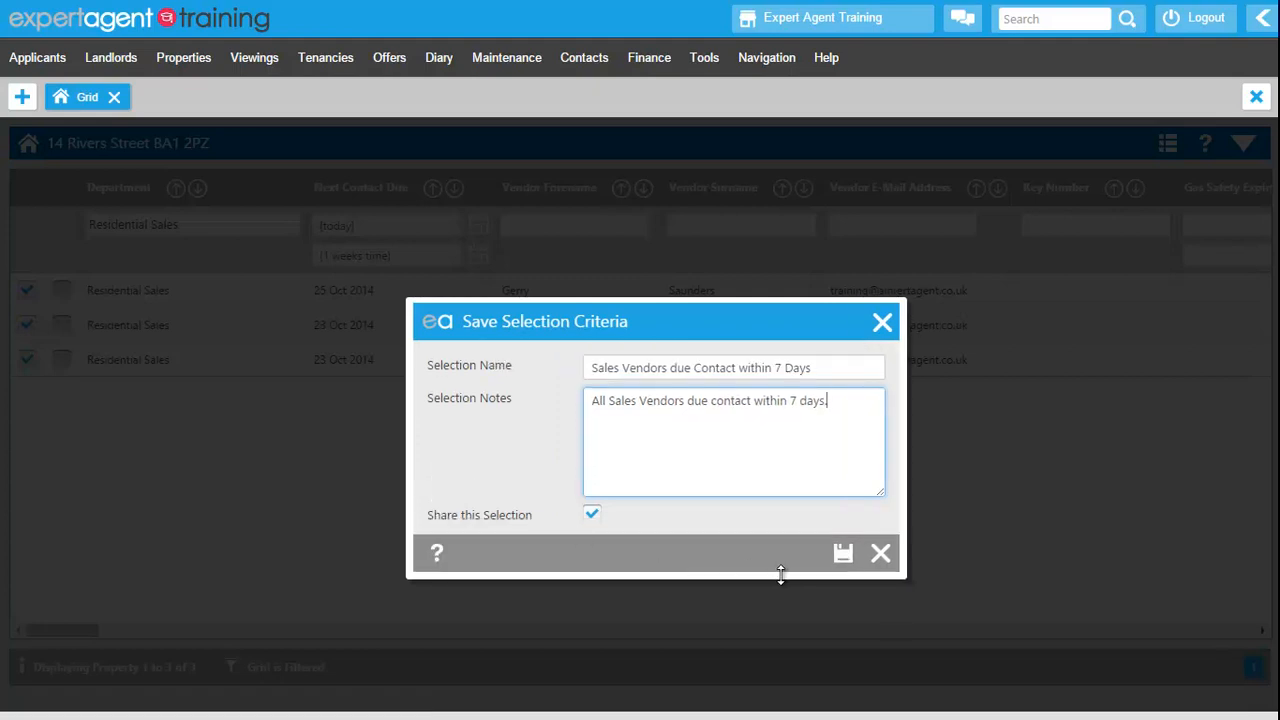
{"action": "left_click", "coordinate": [846, 556]}
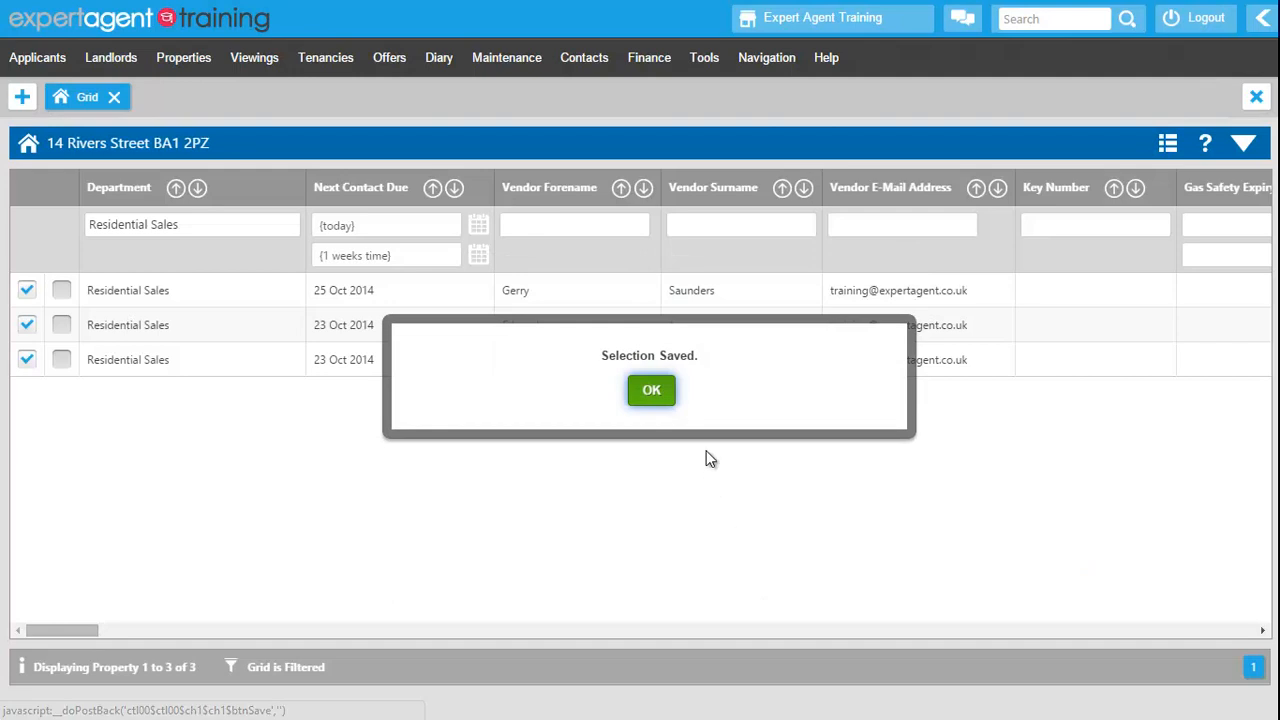
{"action": "left_click", "coordinate": [647, 394]}
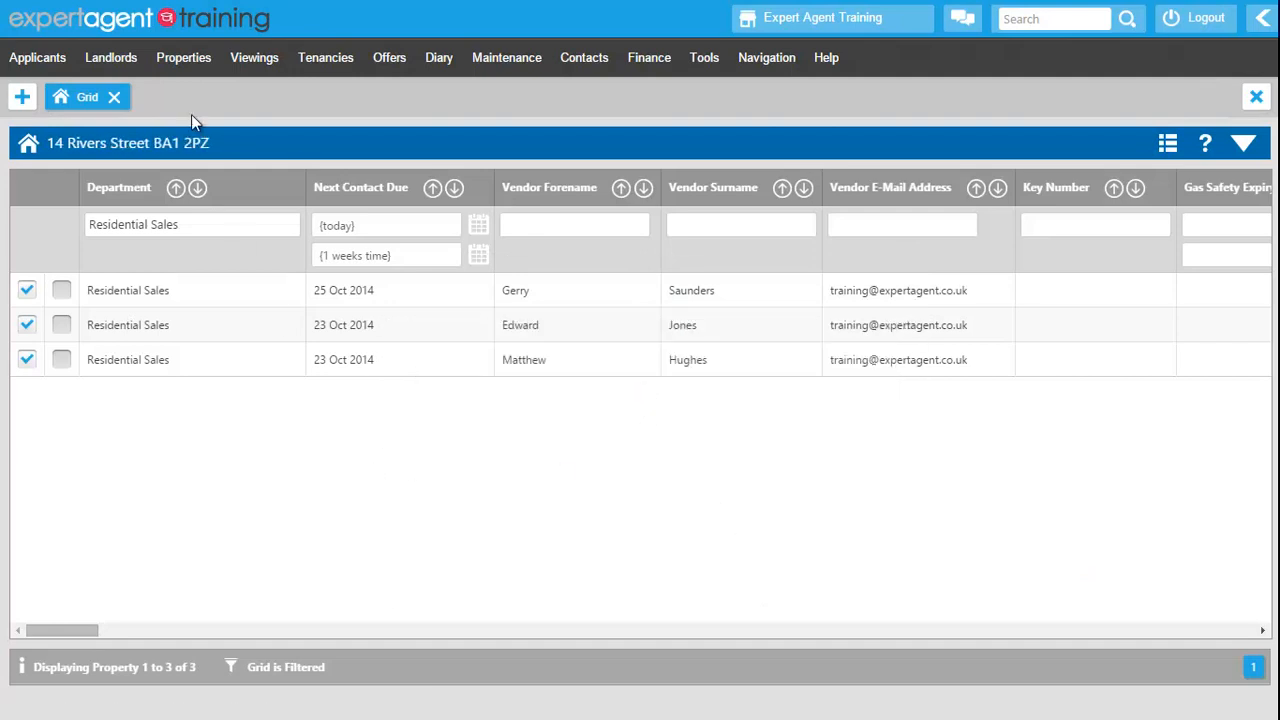
- Check the Property dashboard's quick links, and add the Sales Vendors due Contact within 7 Days selection to the toolbar quick links
{"action": "left_click", "coordinate": [183, 57]}
{"action": "left_click", "coordinate": [178, 133]}
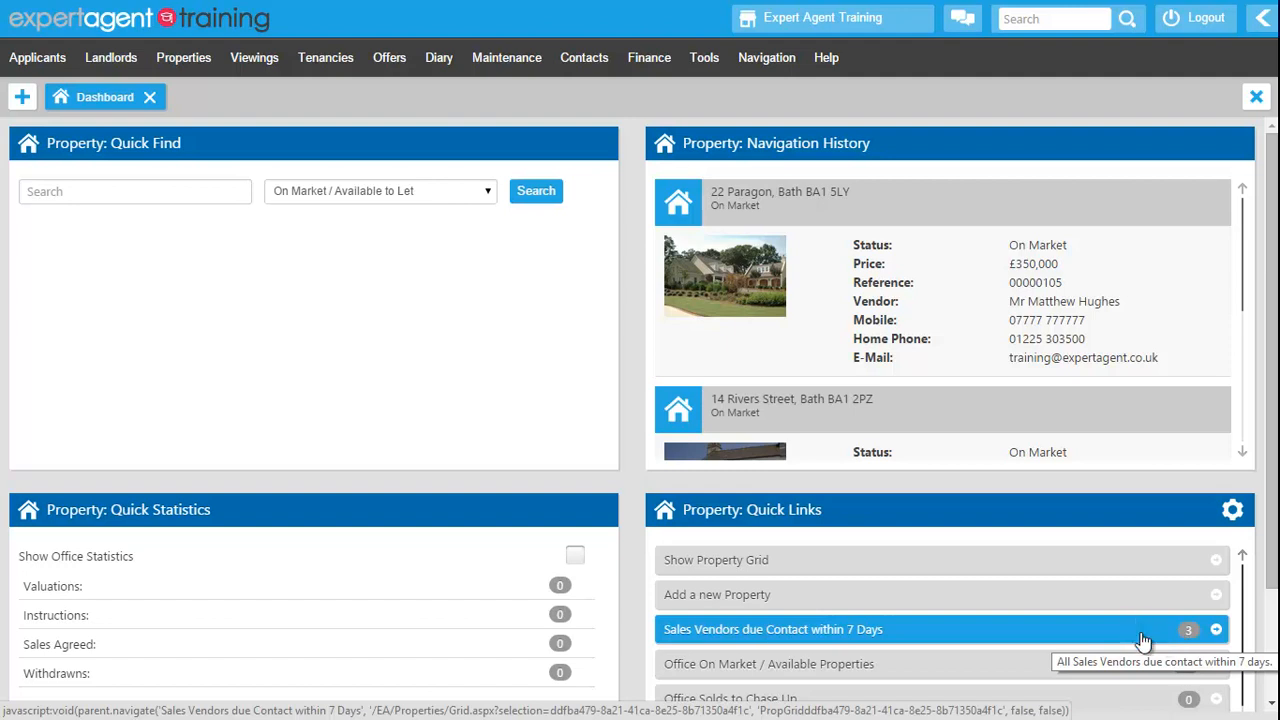
{"action": "left_click", "coordinate": [1262, 28]}
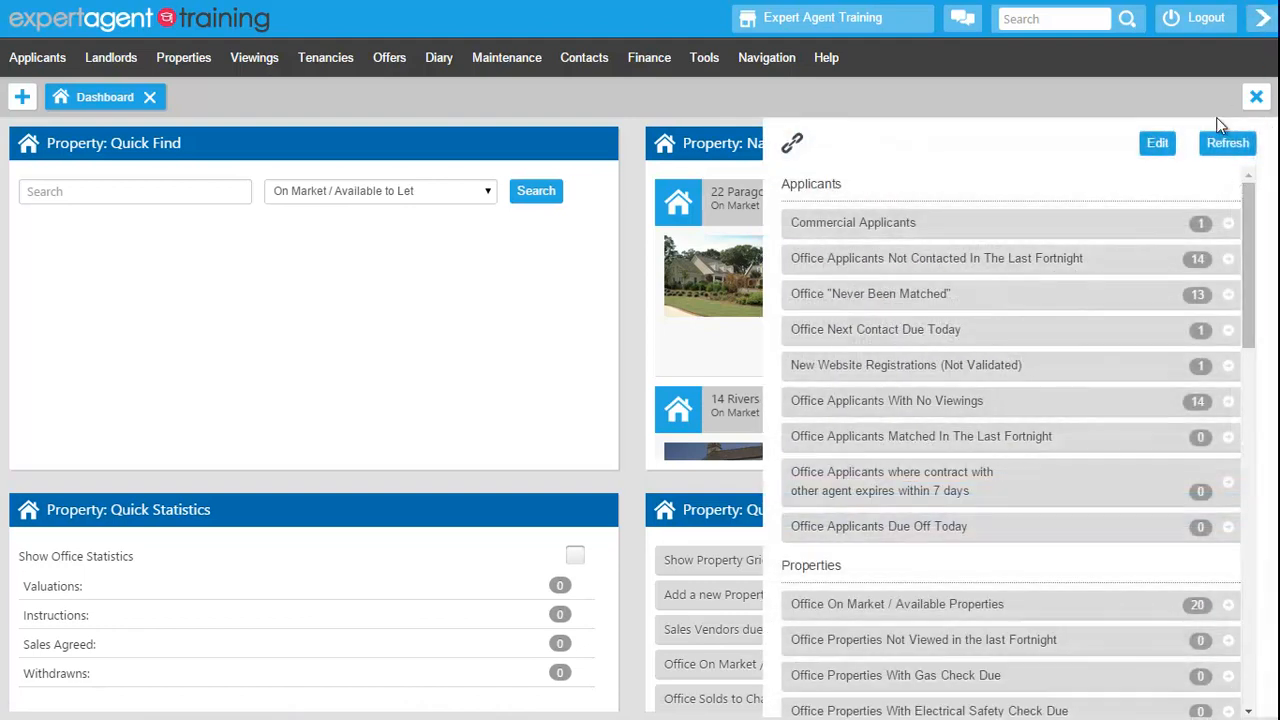
{"action": "left_click", "coordinate": [1146, 145]}
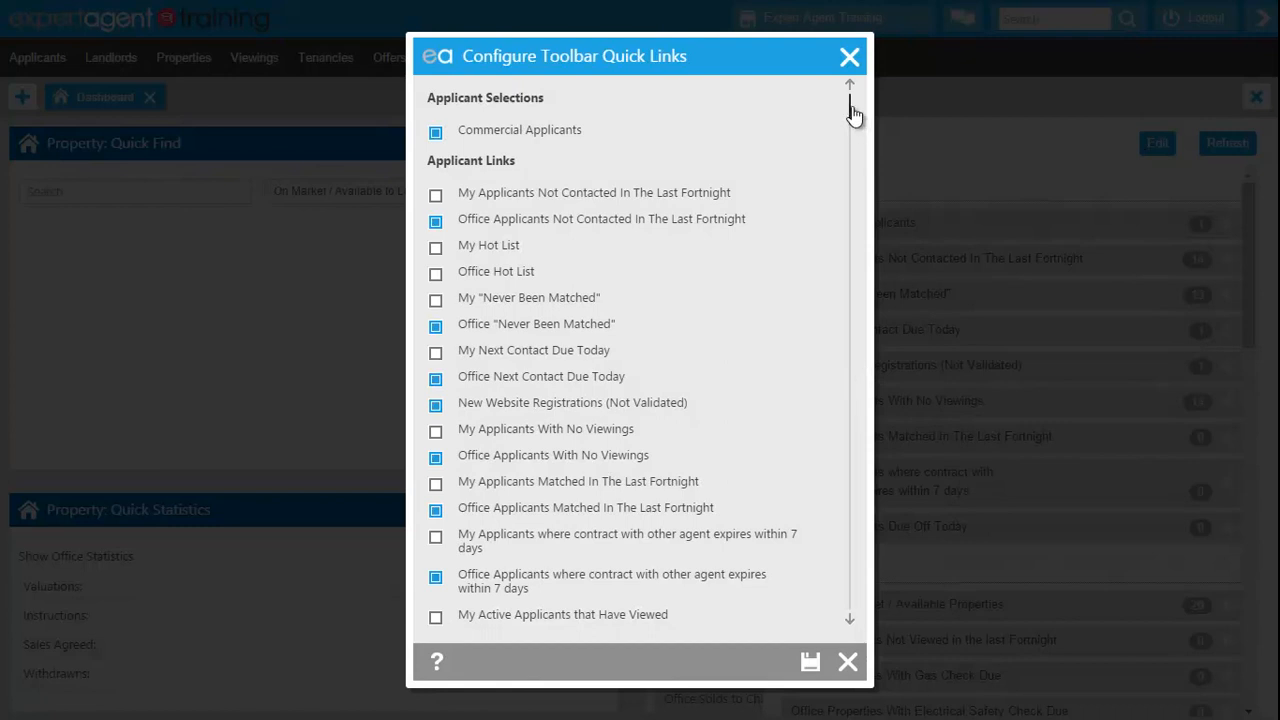
{"action": "scroll", "coordinate": [757, 223], "scroll_direction": "down", "scroll_amount": 15}
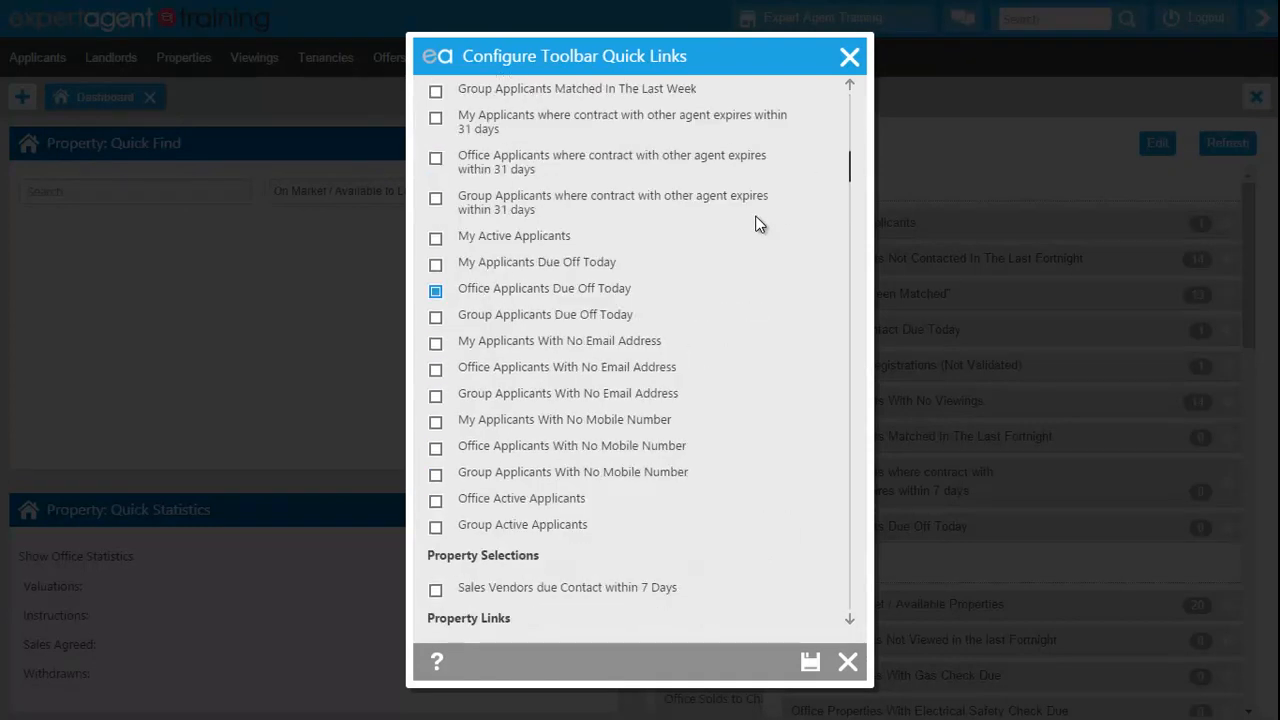
{"action": "scroll", "coordinate": [729, 237], "scroll_direction": "up", "scroll_amount": 5}
{"action": "left_click", "coordinate": [436, 591]}
{"action": "left_click", "coordinate": [810, 663]}
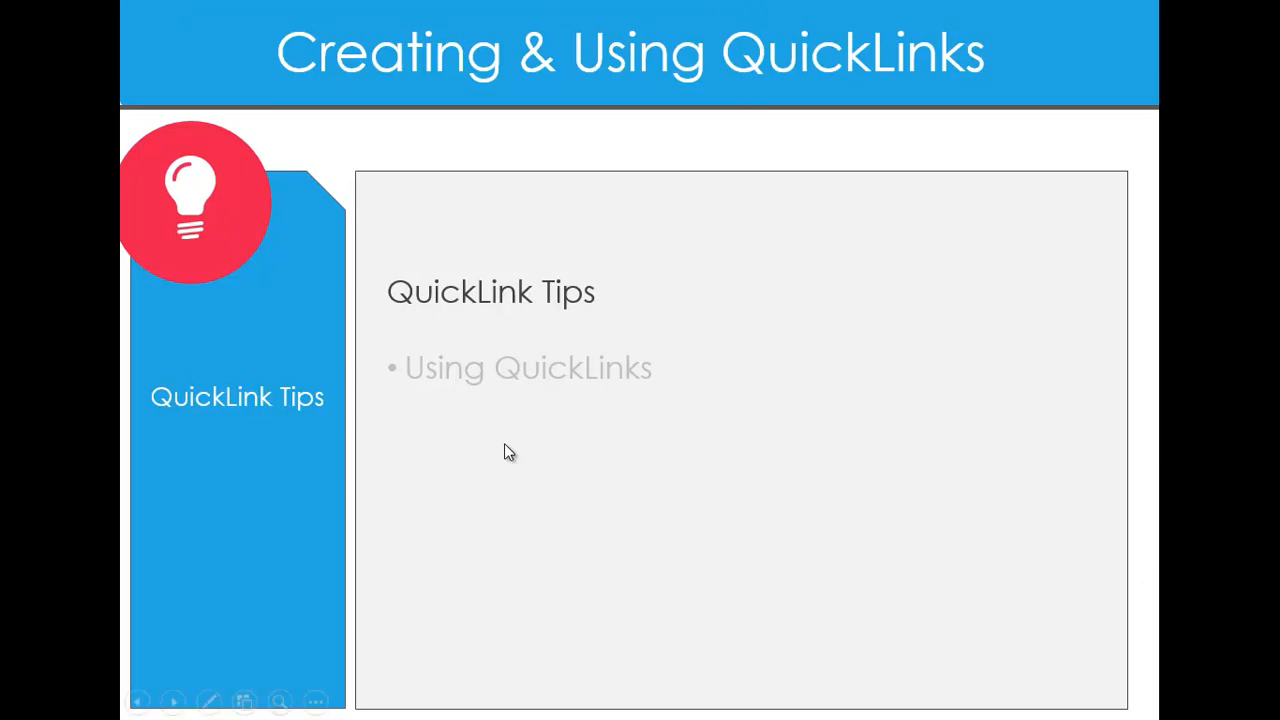
{"action": "left_click", "coordinate": [504, 443]}
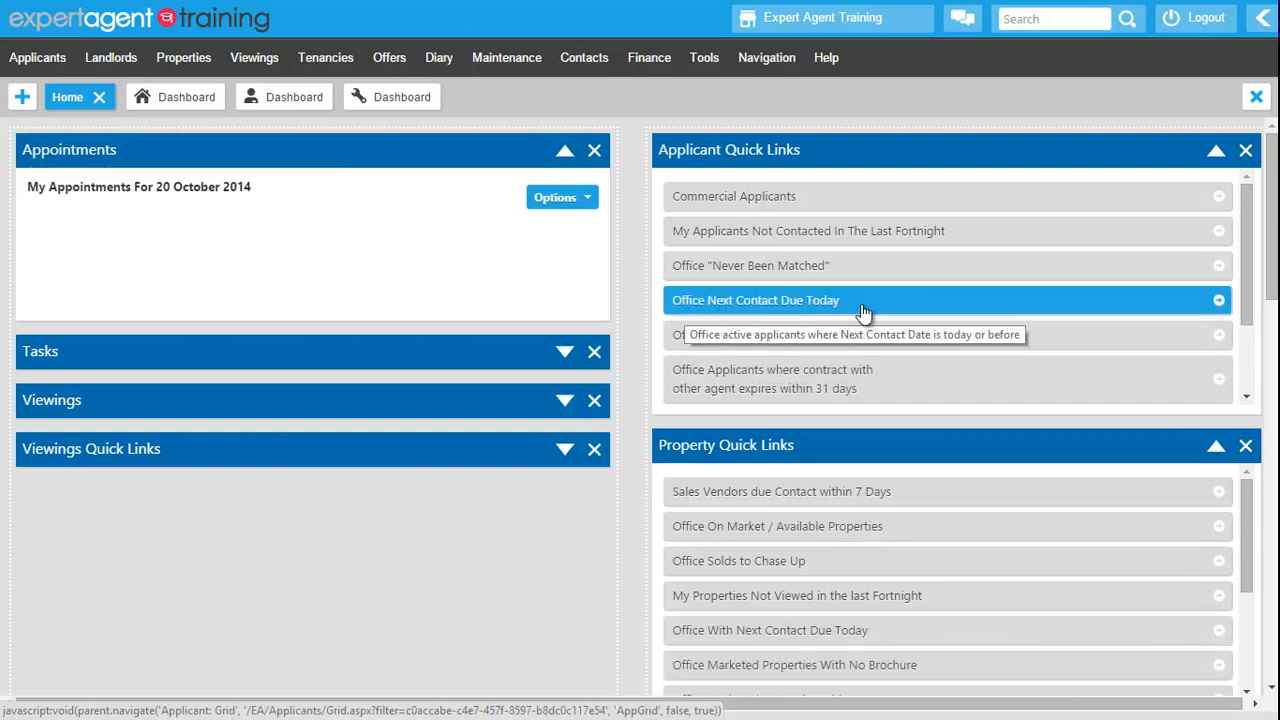
- Review the quick links on the already open Property dashboard and on the Applicant dashboard
{"action": "left_click", "coordinate": [166, 99]}
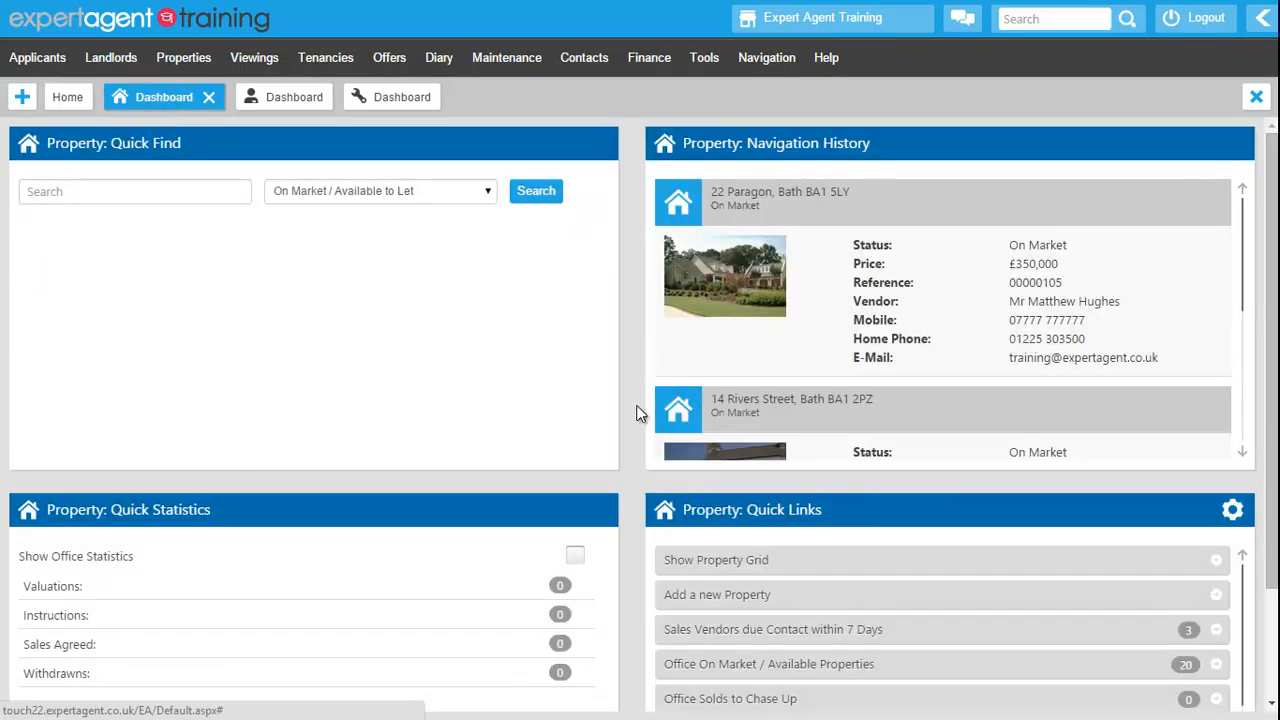
{"action": "scroll", "coordinate": [640, 413], "scroll_direction": "down", "scroll_amount": 3}
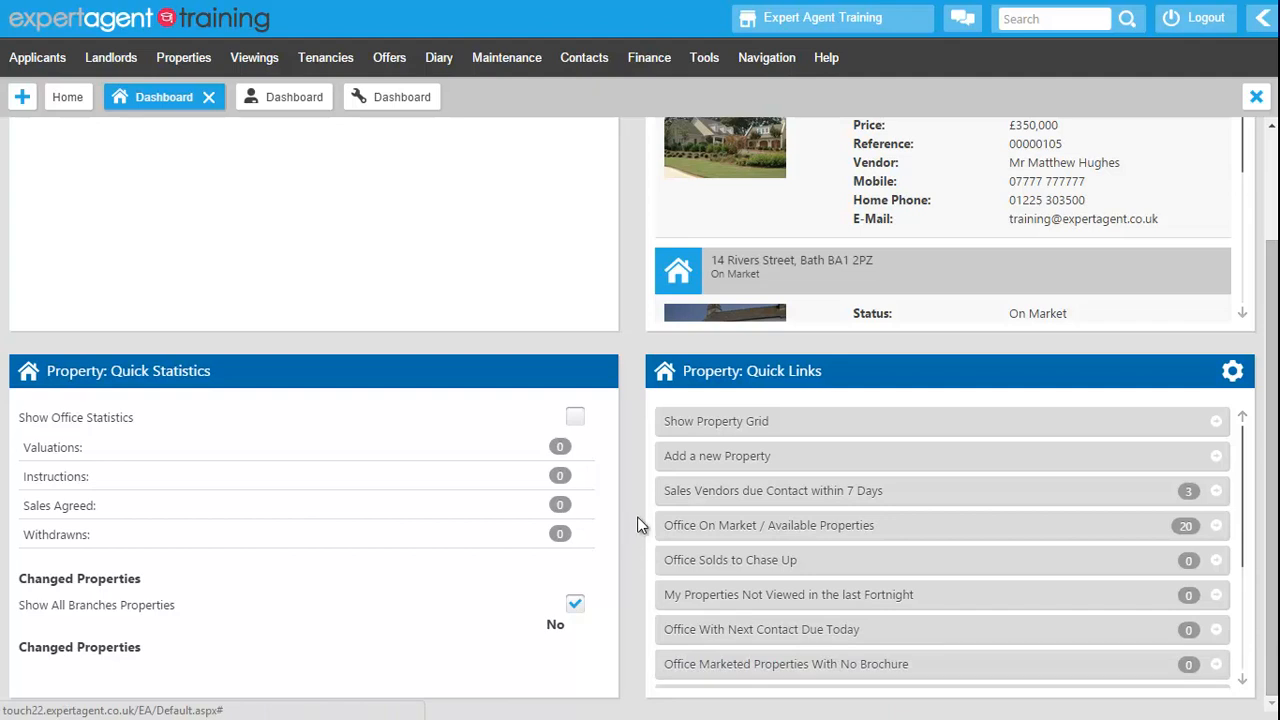
{"action": "left_click", "coordinate": [284, 96]}
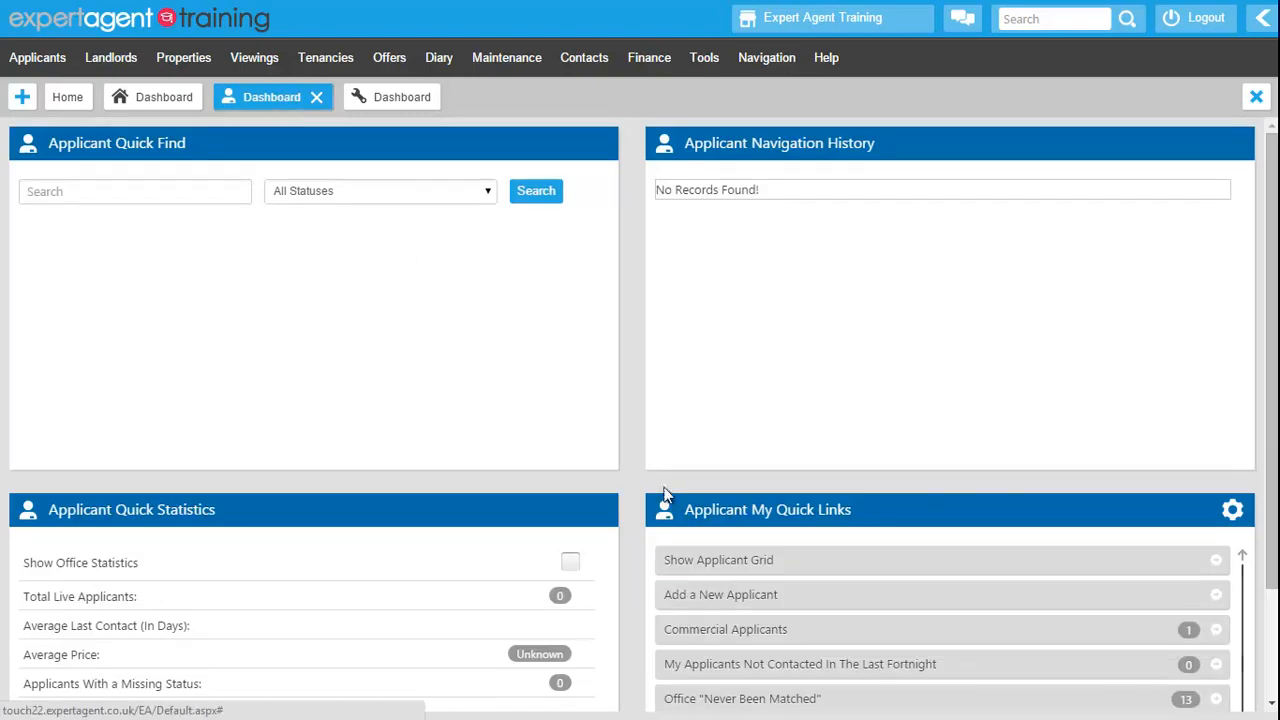
{"action": "scroll", "coordinate": [638, 458], "scroll_direction": "down", "scroll_amount": 3}
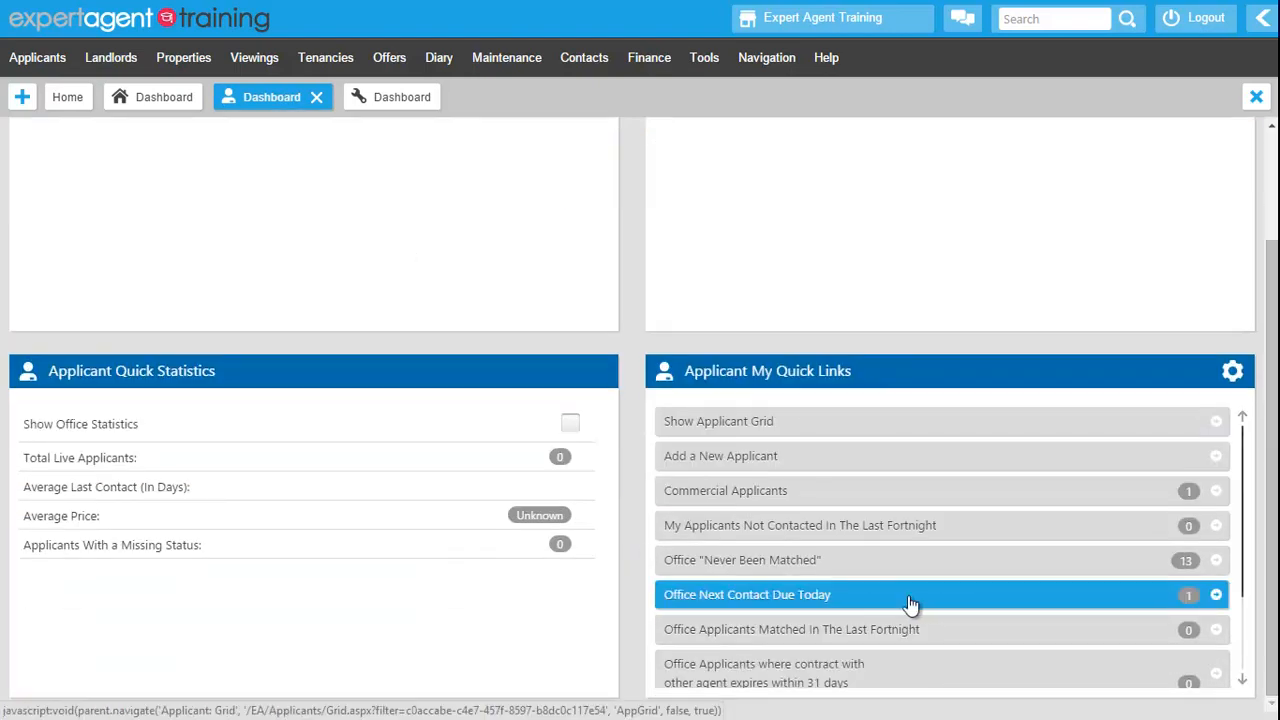
- Open the Office Next Contact Due Today quick link and examine the listed applicant's information panel and recent events
{"action": "left_click", "coordinate": [1040, 600]}
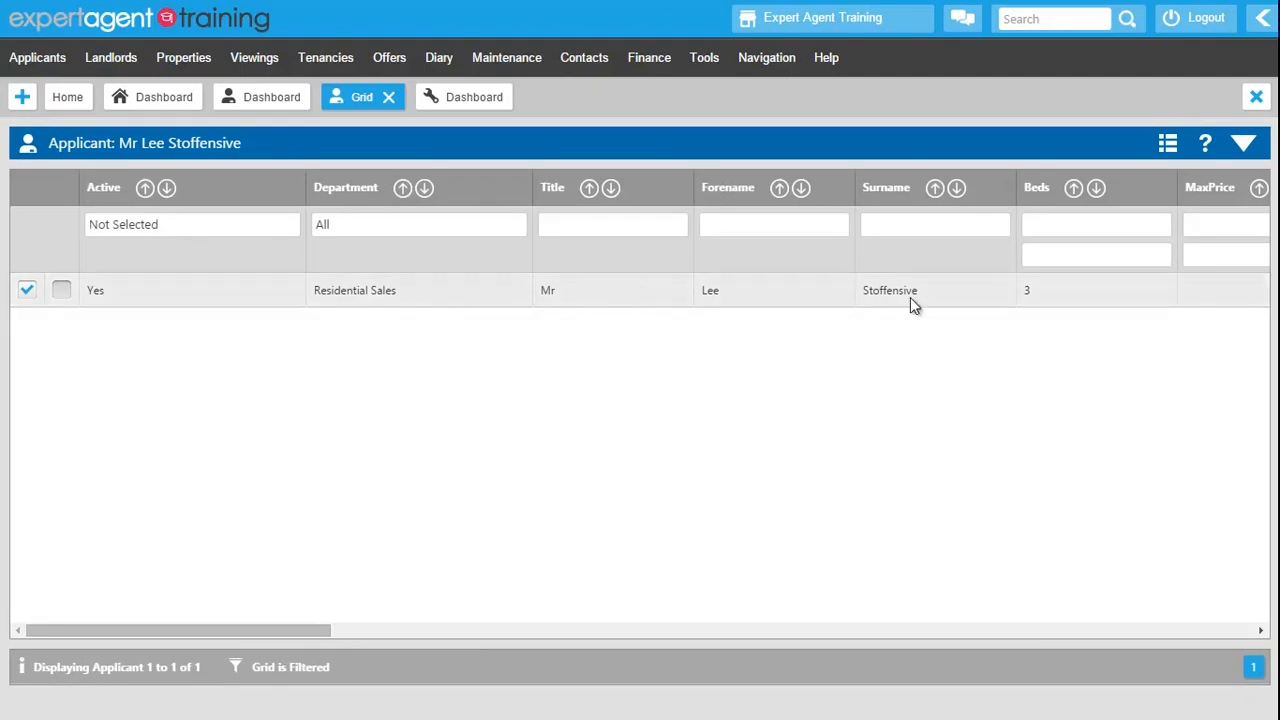
{"action": "left_click", "coordinate": [1246, 144]}
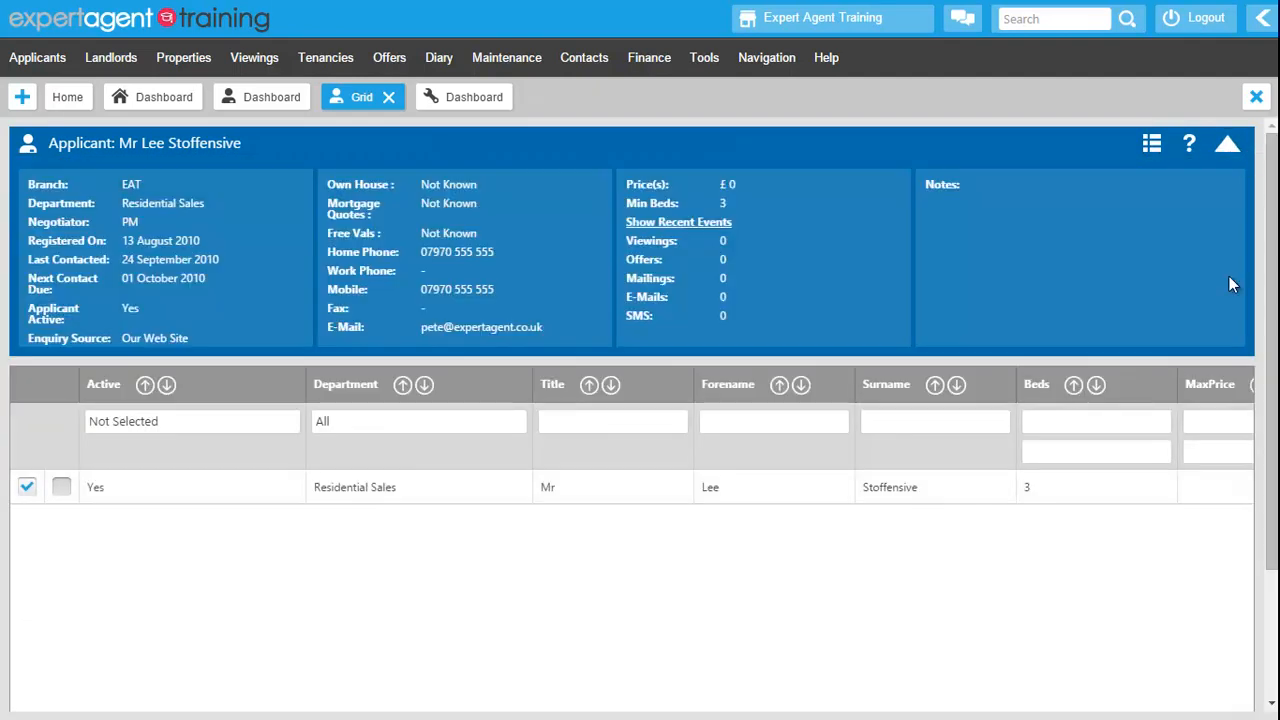
{"action": "left_click", "coordinate": [700, 223]}
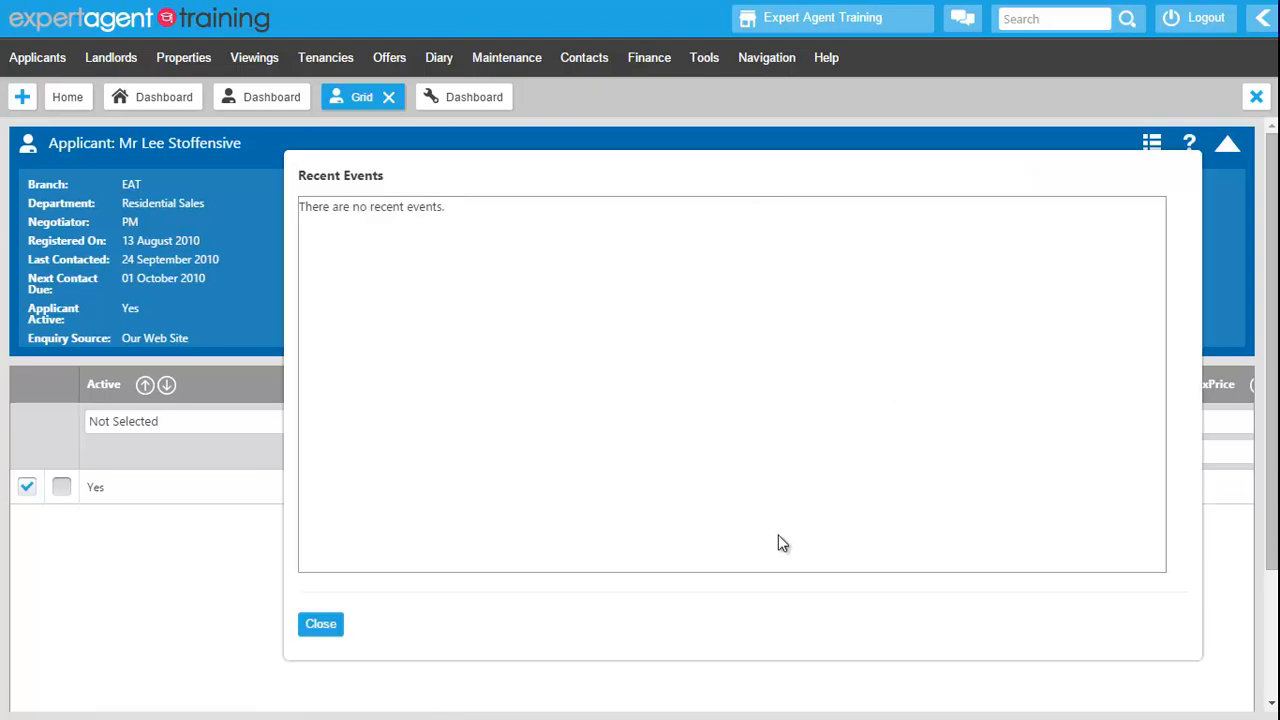
{"action": "left_click", "coordinate": [321, 625]}
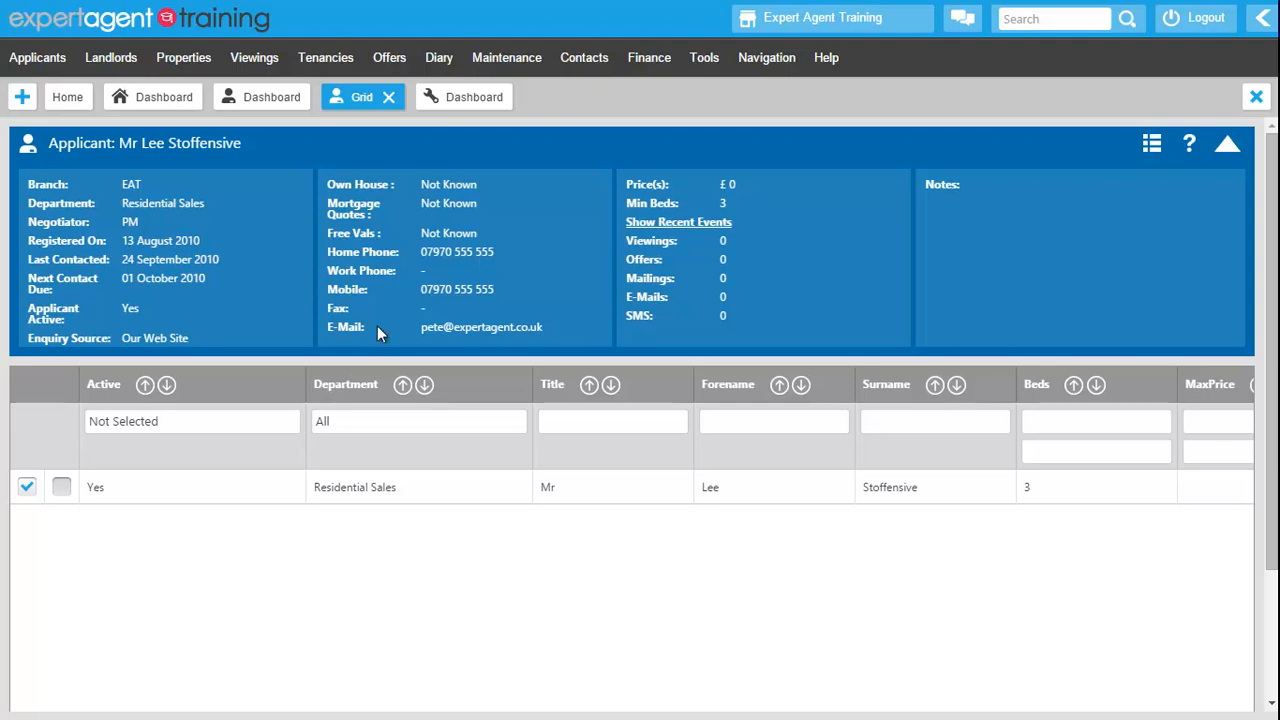
- Review the quick statistics and quick links on the Maintenance dashboard
{"action": "left_click", "coordinate": [450, 104]}
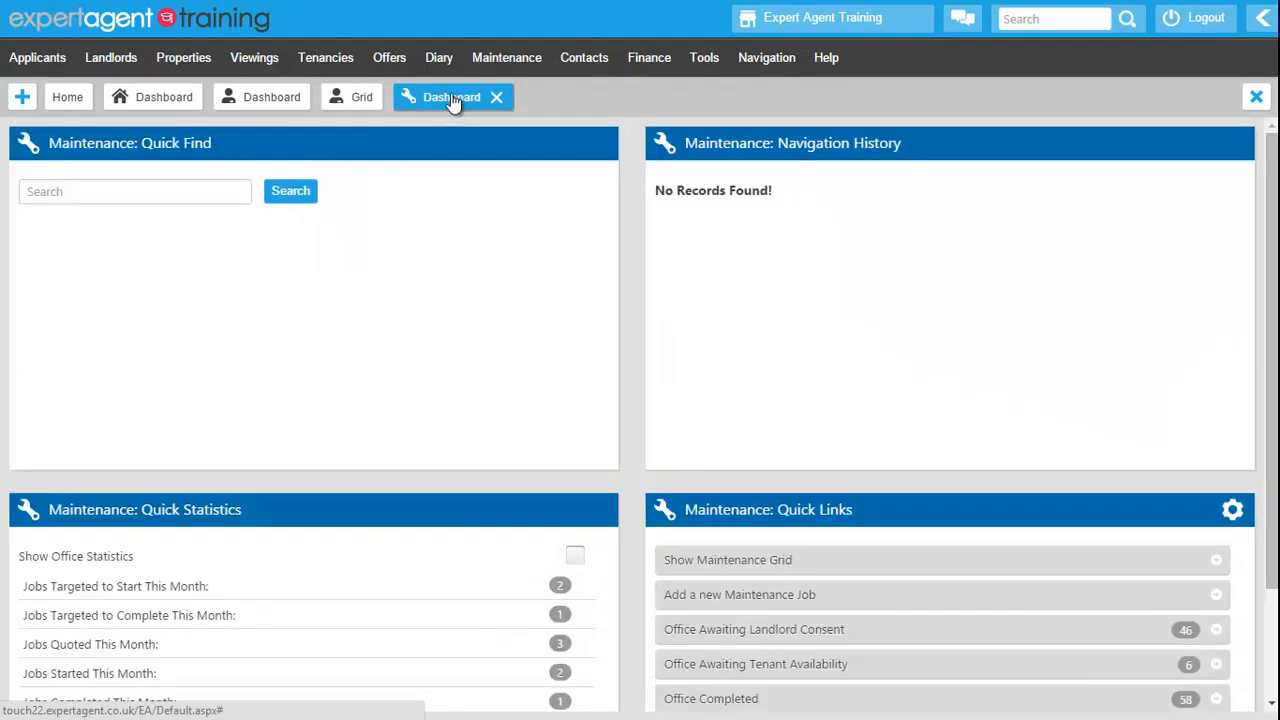
{"action": "scroll", "coordinate": [636, 392], "scroll_direction": "down", "scroll_amount": 1}
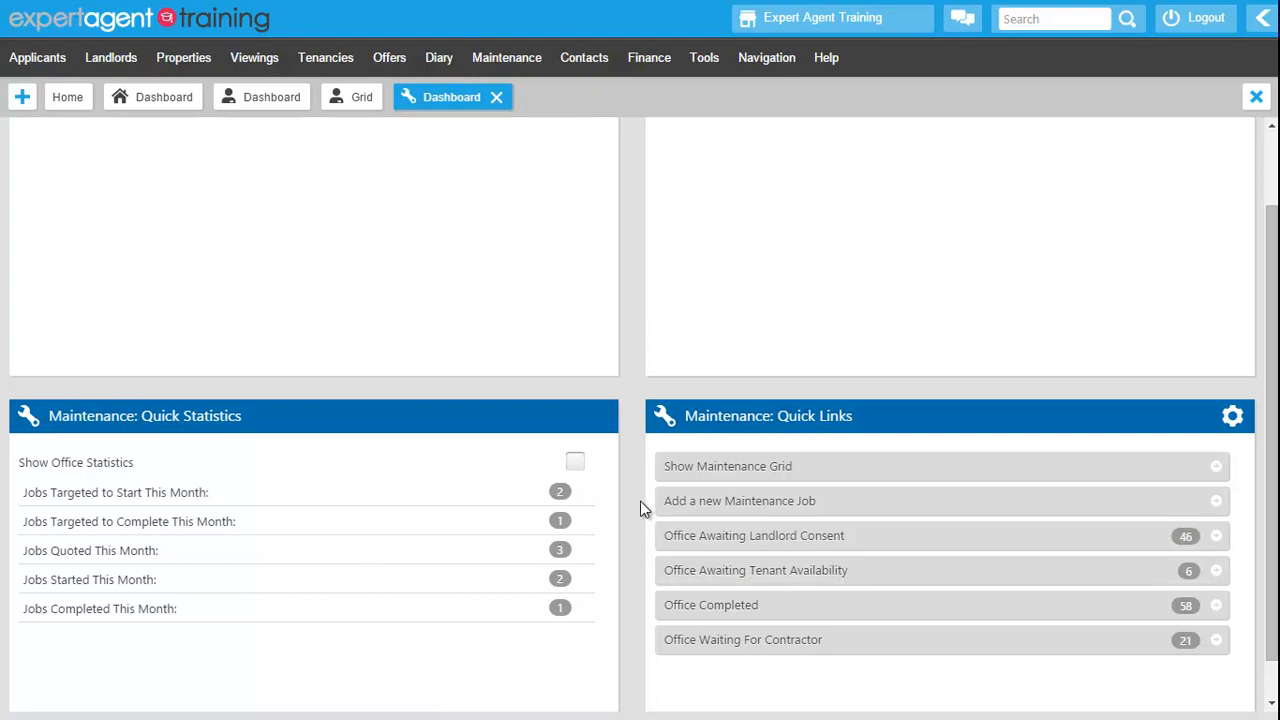
{"action": "scroll", "coordinate": [640, 501], "scroll_direction": "up", "scroll_amount": 2}
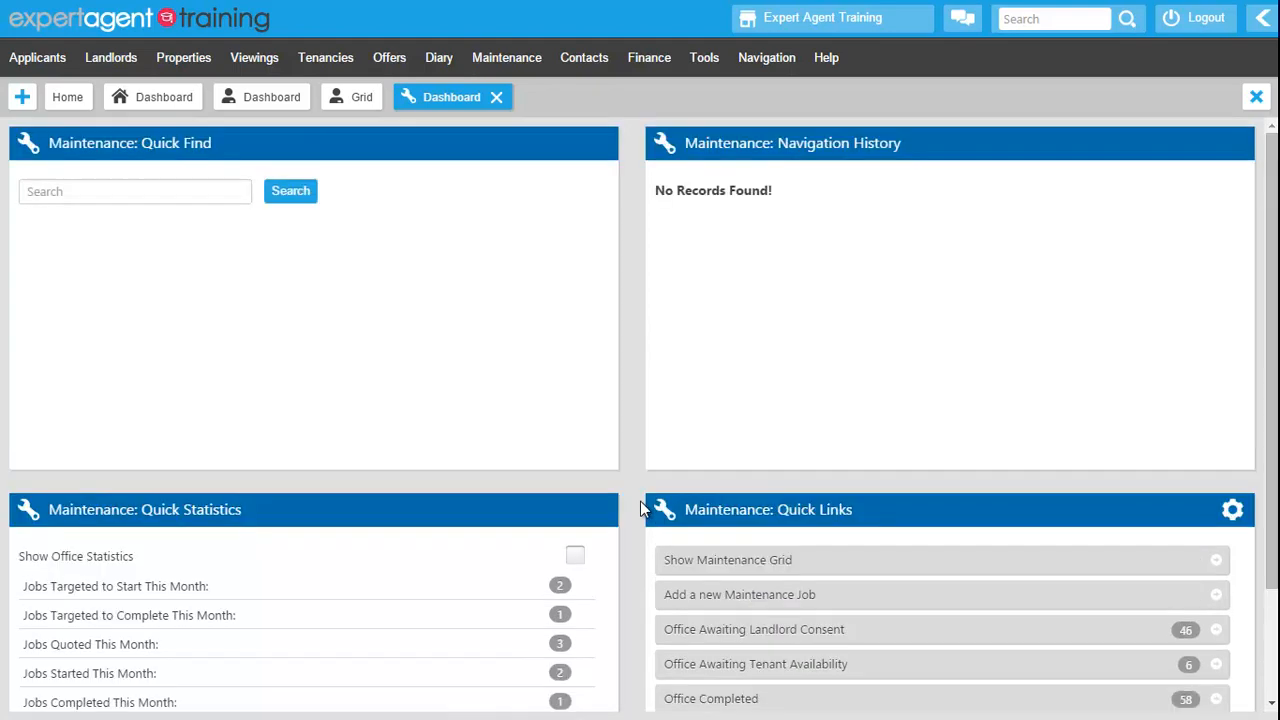